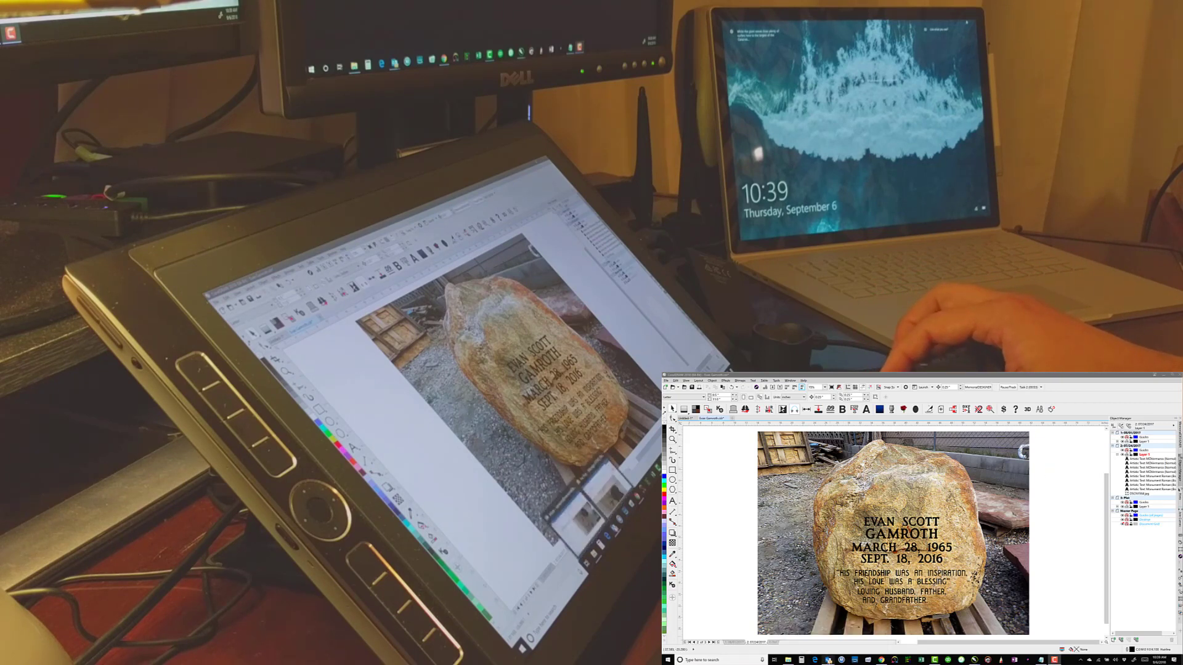
Import the elk photos IMG_0627.JPG, IMG_0628.JPG and IMG_0629.JPG onto the memorial page and spread them apart for comparison
mouse_move(827, 659)
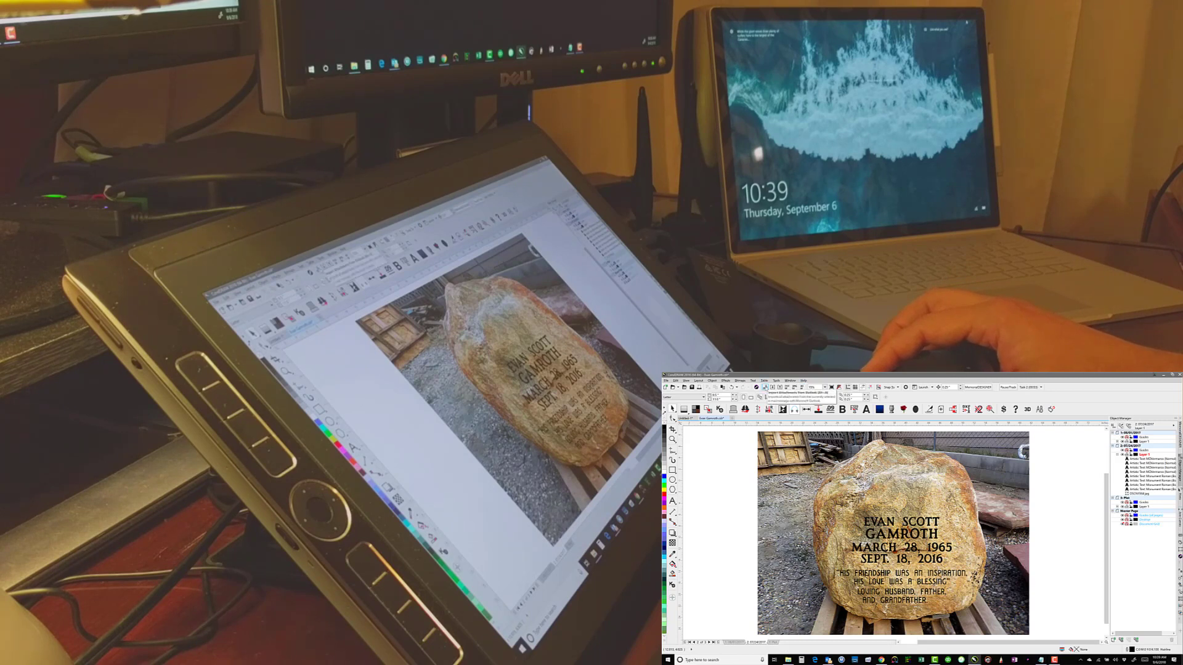
left_click(764, 387)
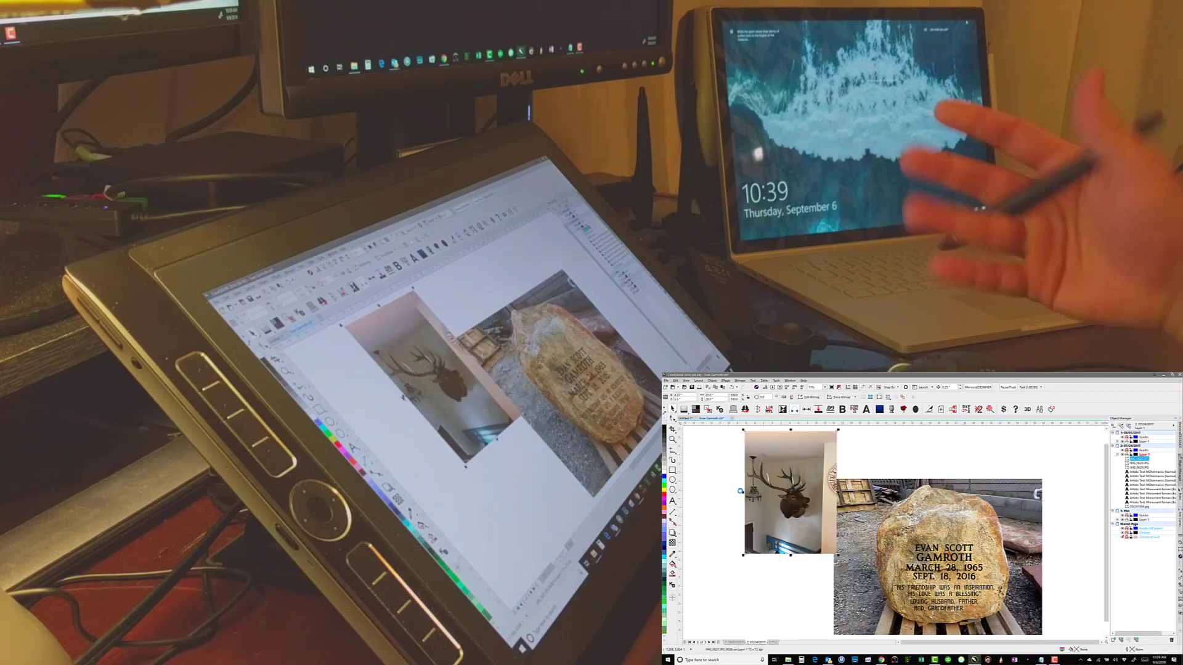
left_click_drag(791, 493, 890, 489)
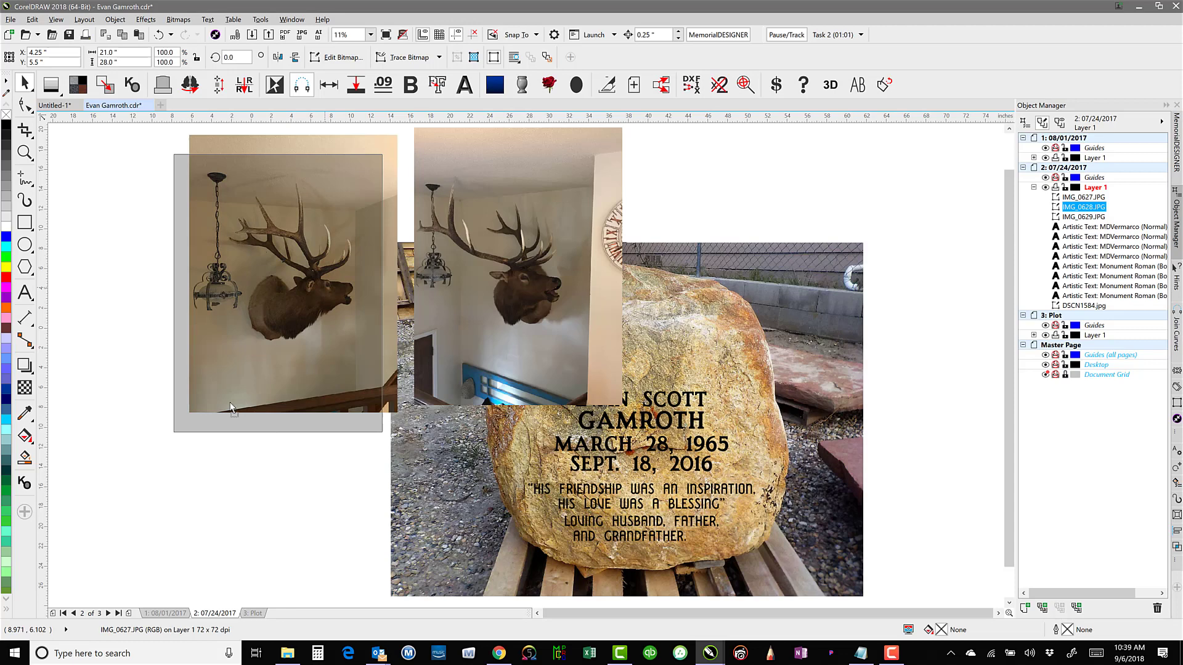
left_click_drag(232, 406, 106, 562)
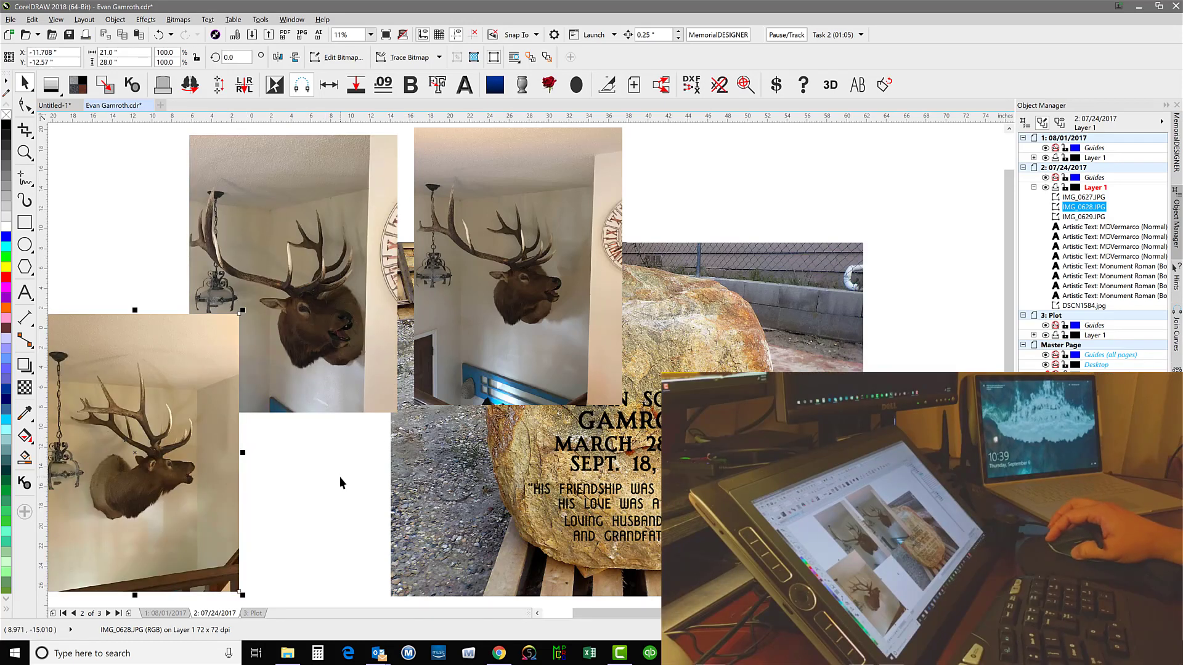
Delete the two unwanted elk photos, IMG_0629.JPG and IMG_0627.JPG
left_click(343, 325)
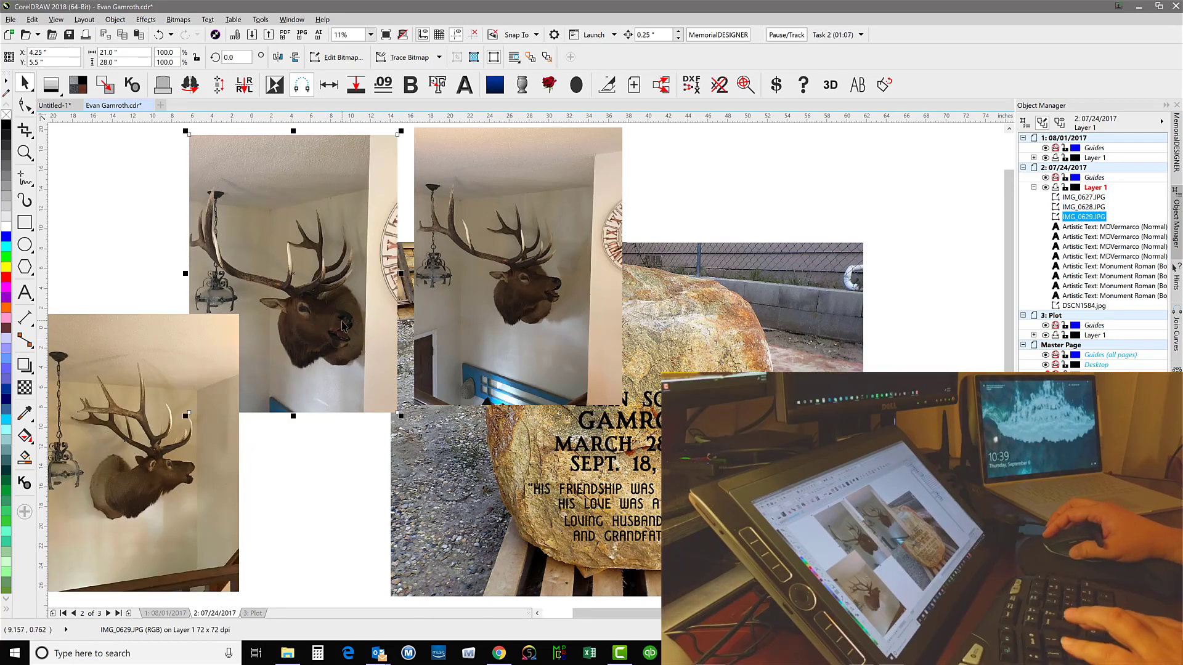
key("Delete")
left_click(522, 271)
key("Delete")
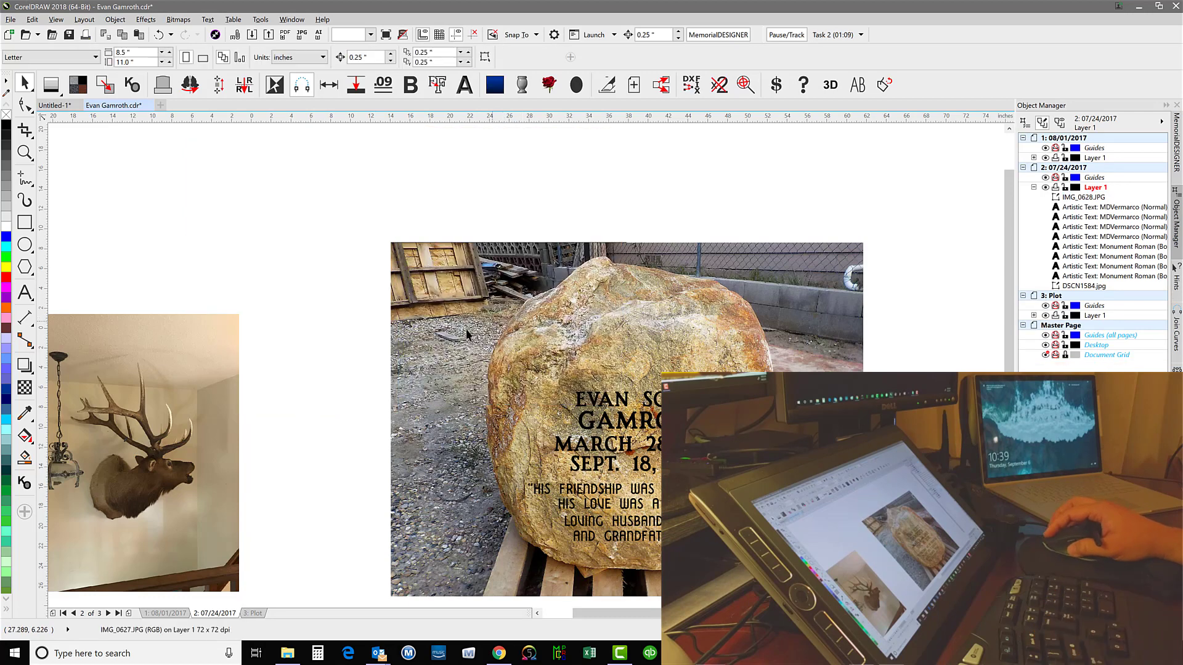
Place the remaining elk photo over the boulder and crop it around the head and antlers to about 14.5 by 16.8 in
mouse_move(229, 418)
left_mouse_down()
mouse_move(575, 327)
mouse_move(671, 338)
left_mouse_up()
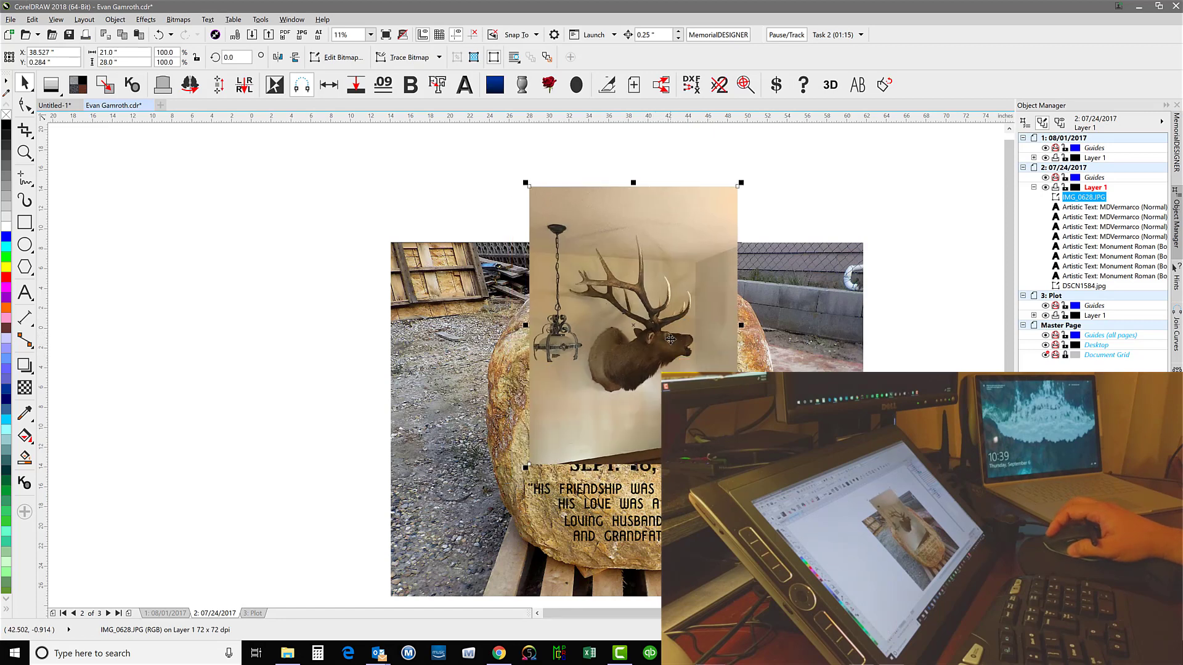
key("F4")
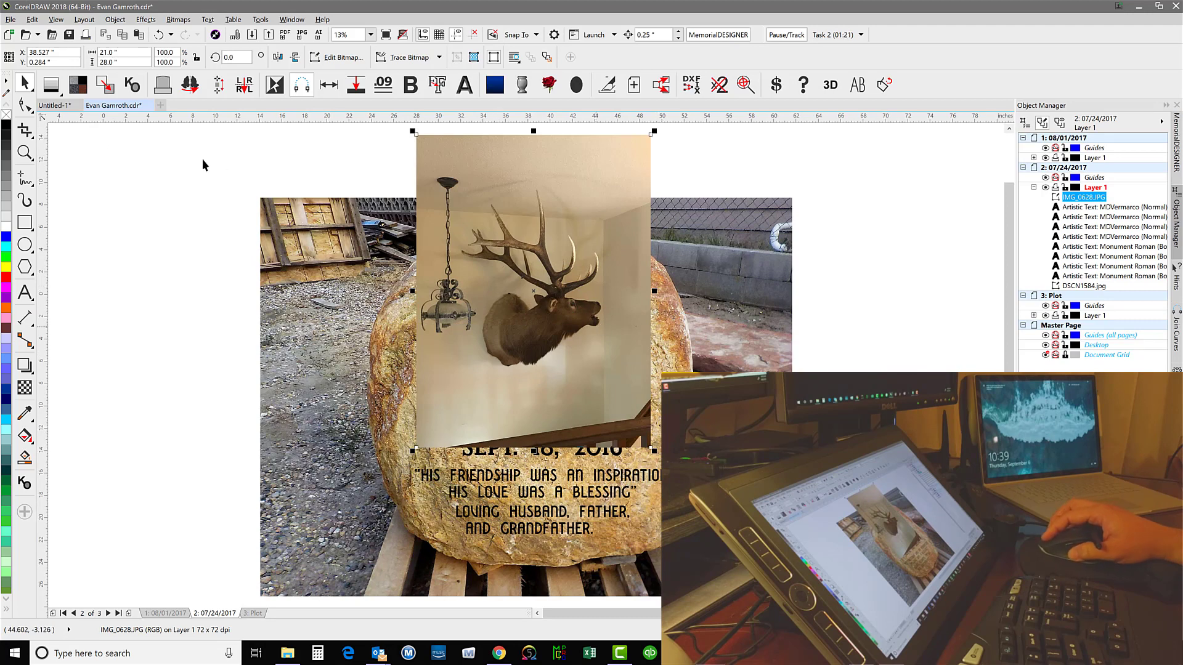
left_click(24, 130)
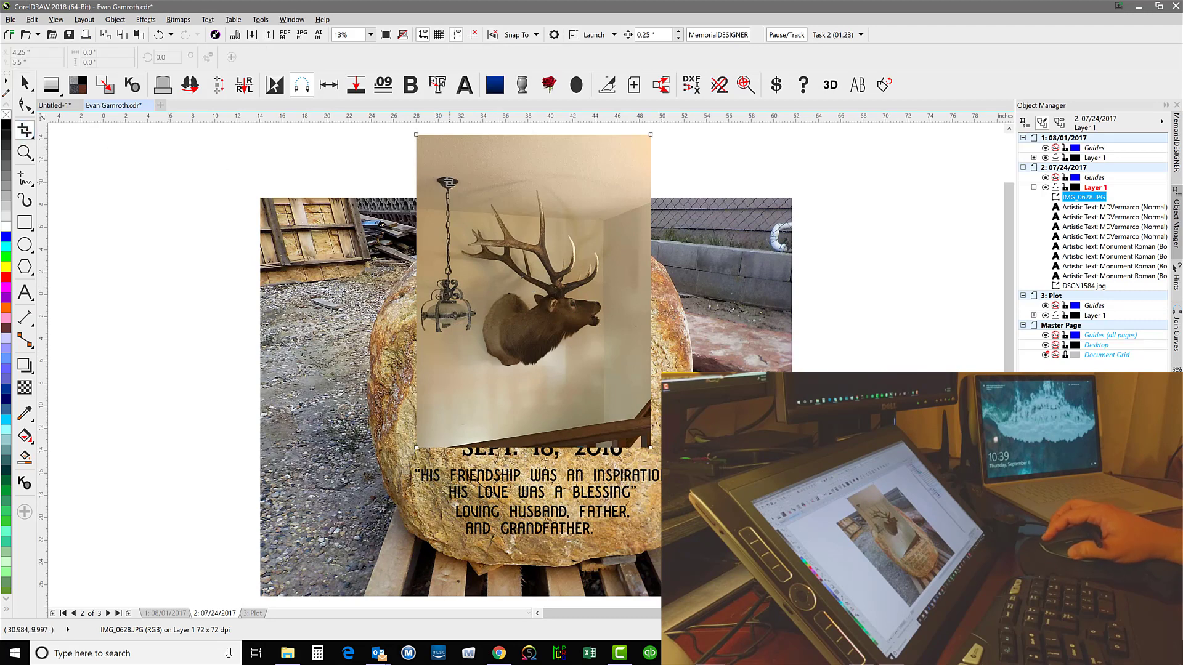
left_click_drag(449, 182, 611, 370)
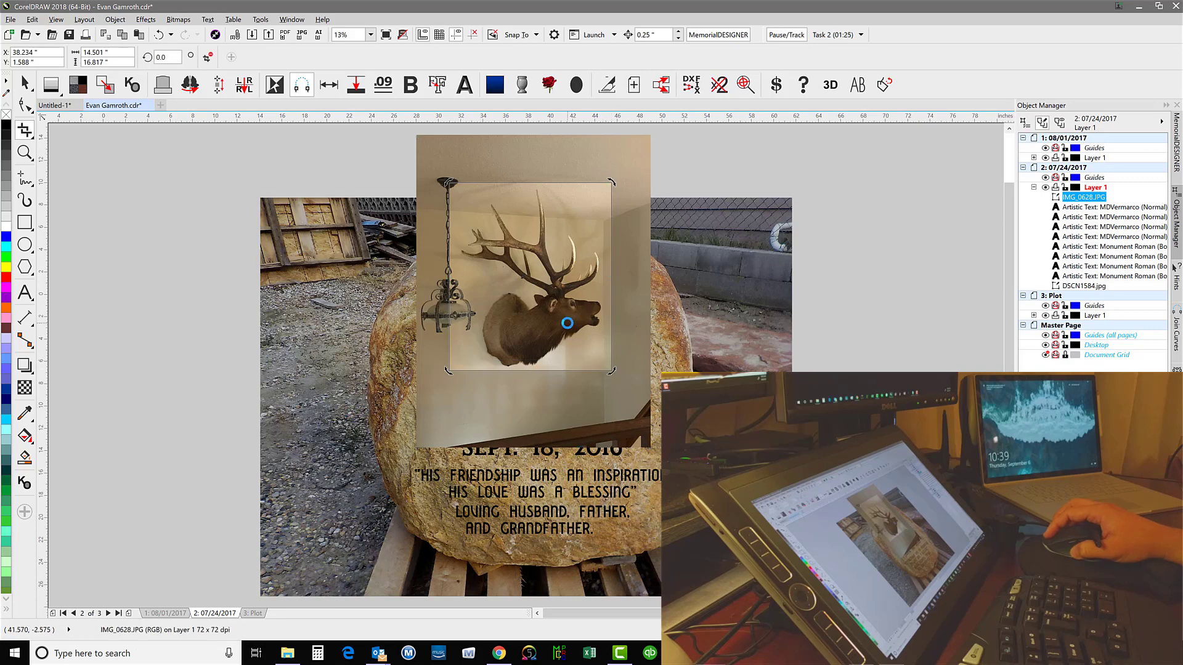
key("Return")
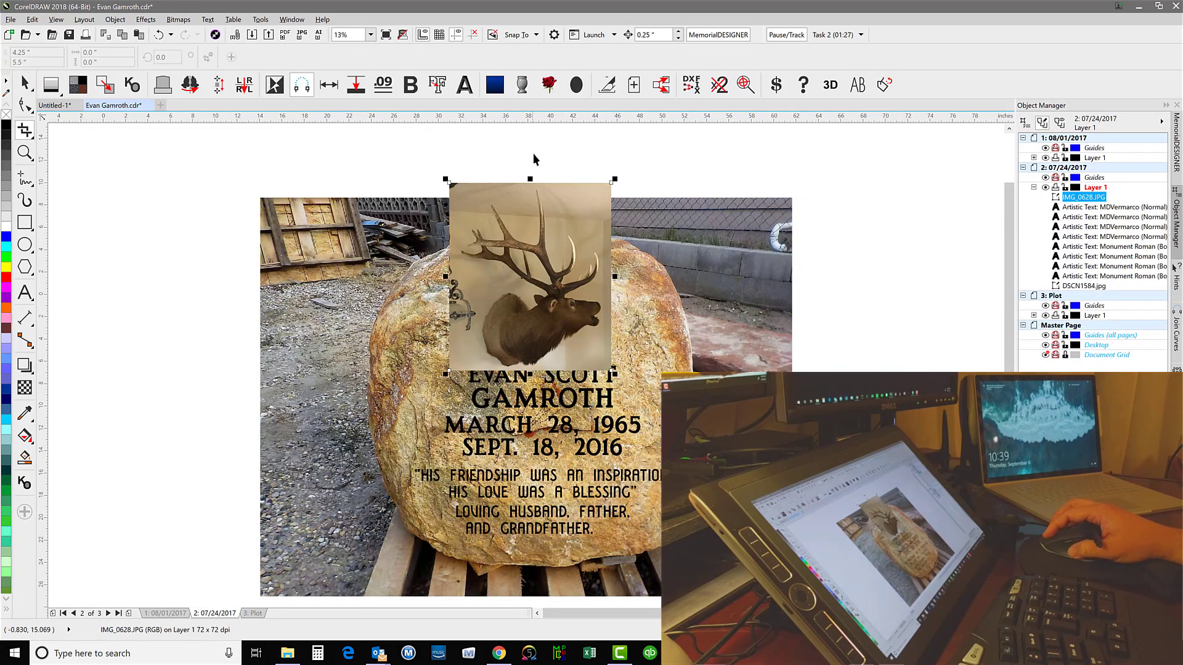
Apply a uniform transparency to the cropped elk photo
left_click(25, 82)
left_click(24, 390)
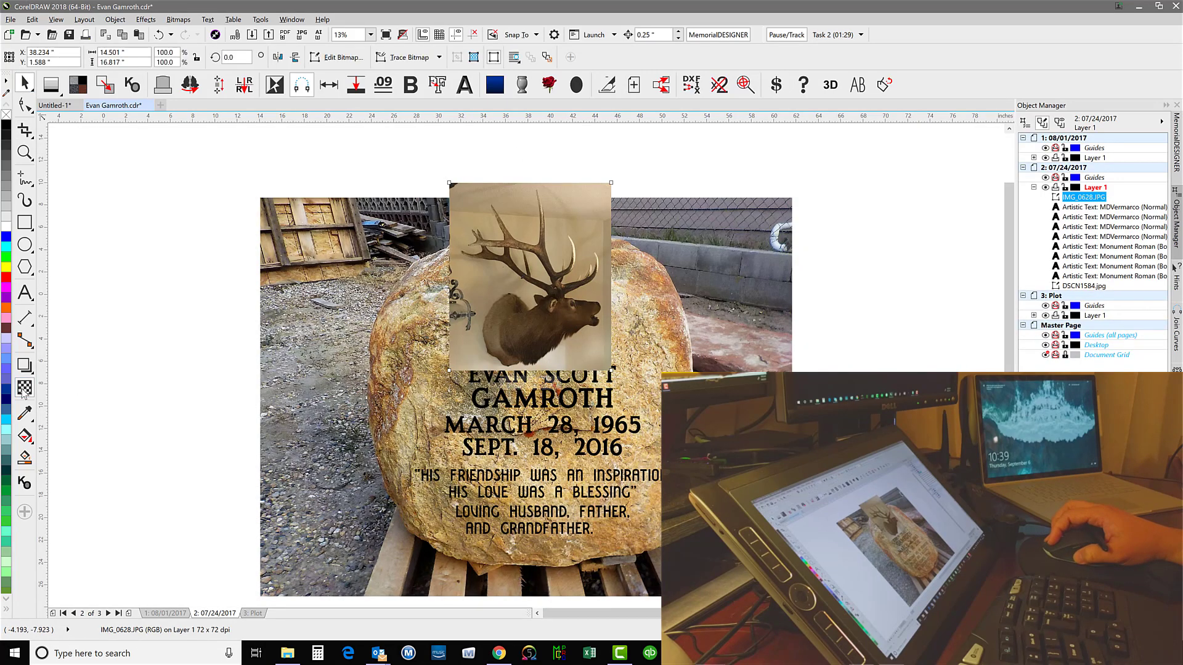
left_click(26, 58)
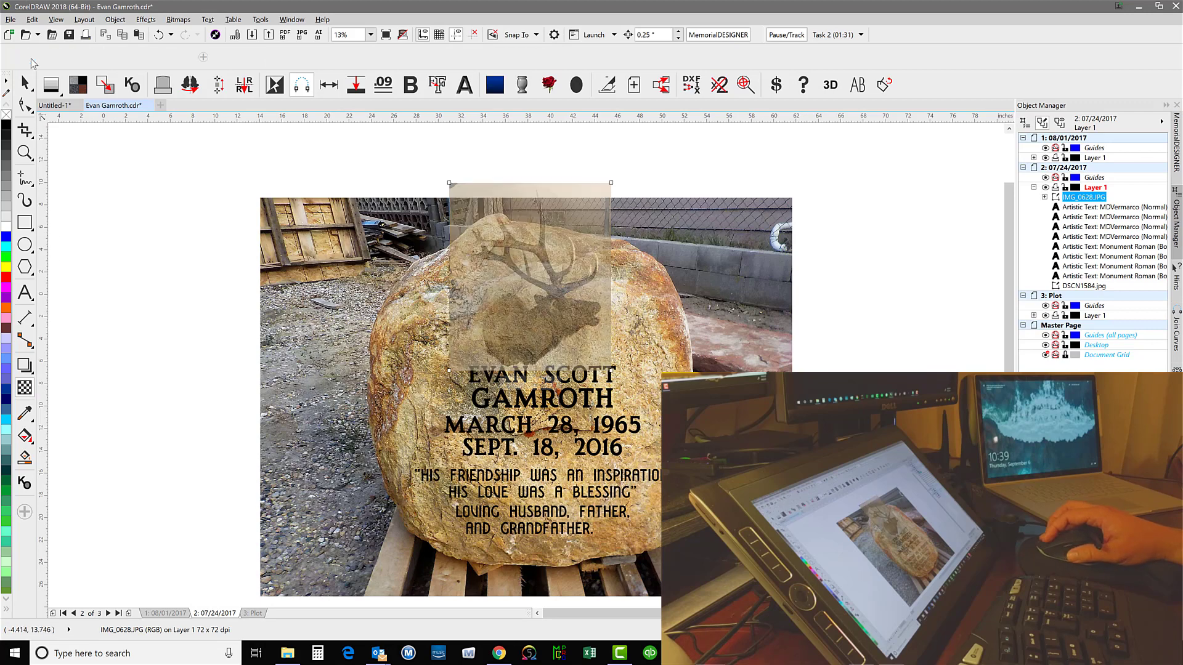
Scale the transparent elk photo down to about 7.2 by 8.3 in and place it on the boulder just above the inscription
left_click(25, 82)
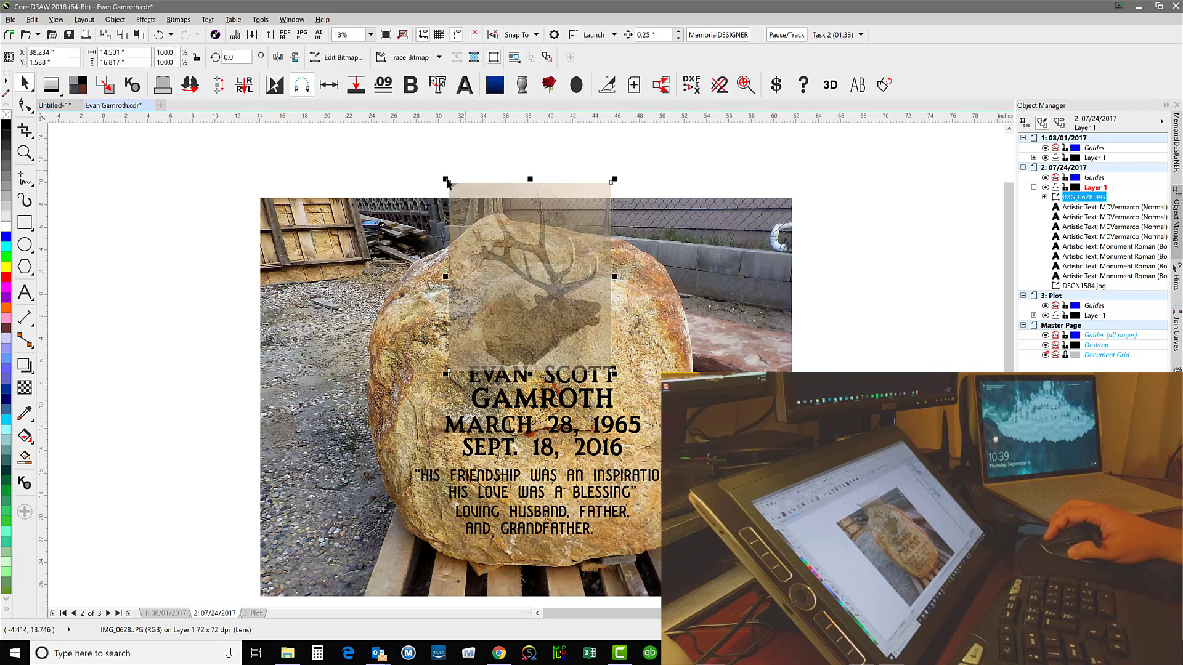
left_click_drag(447, 182, 502, 242)
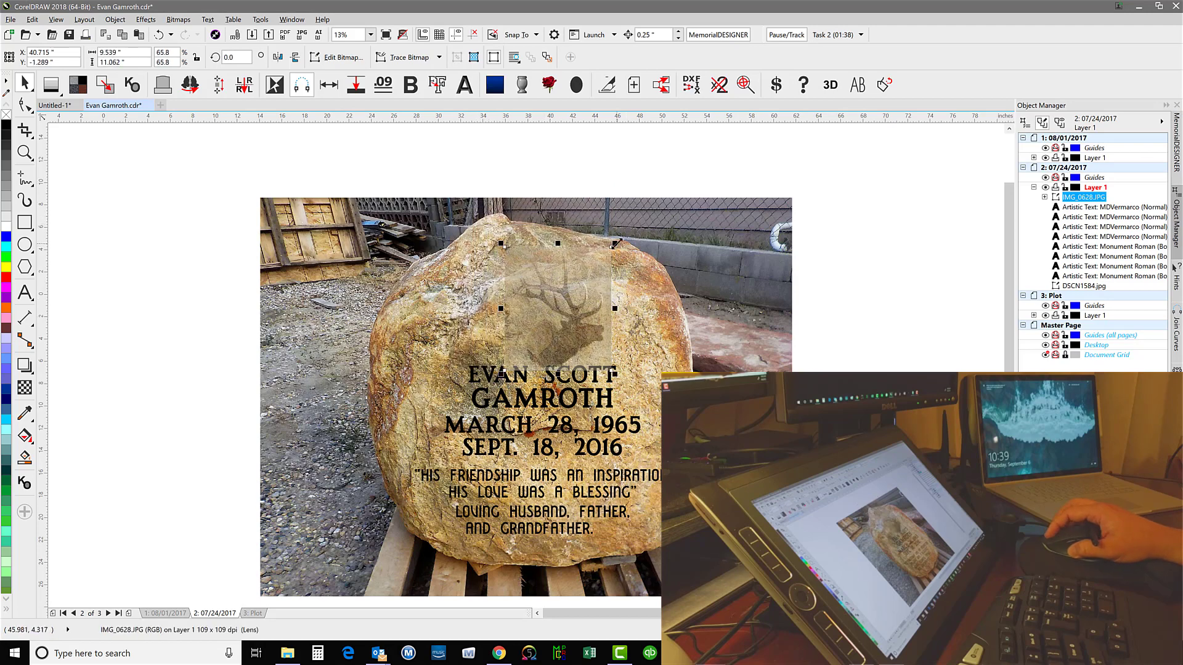
left_click_drag(616, 243, 597, 259)
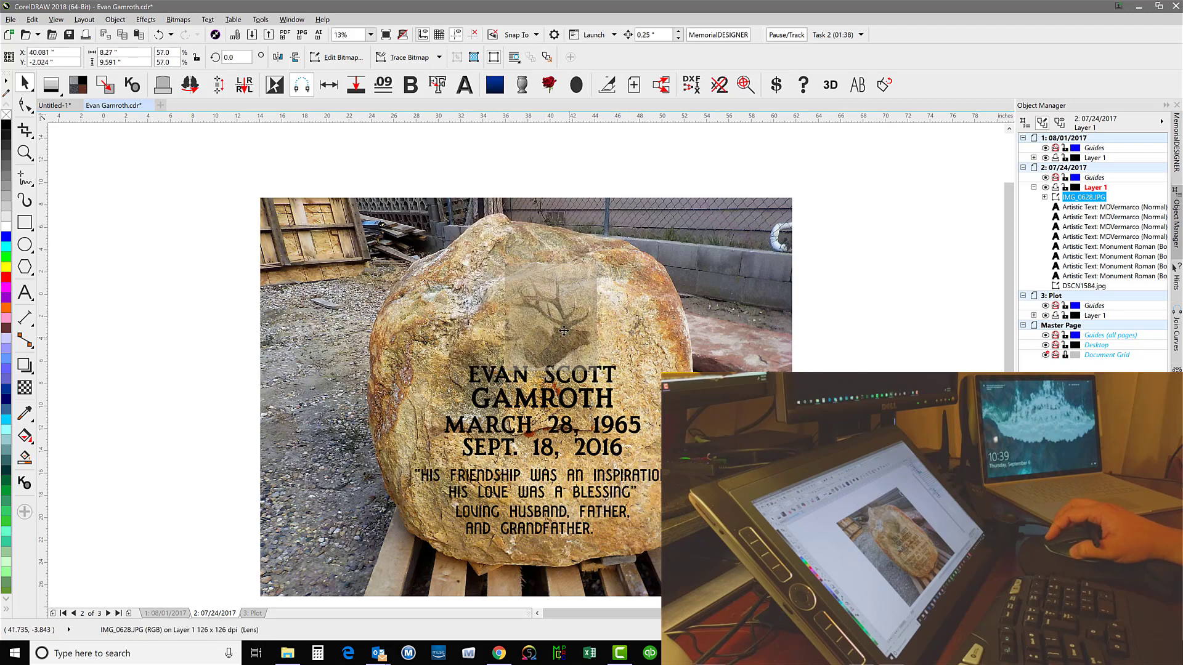
left_click_drag(564, 331, 510, 353)
scroll(555, 325, "up", 1)
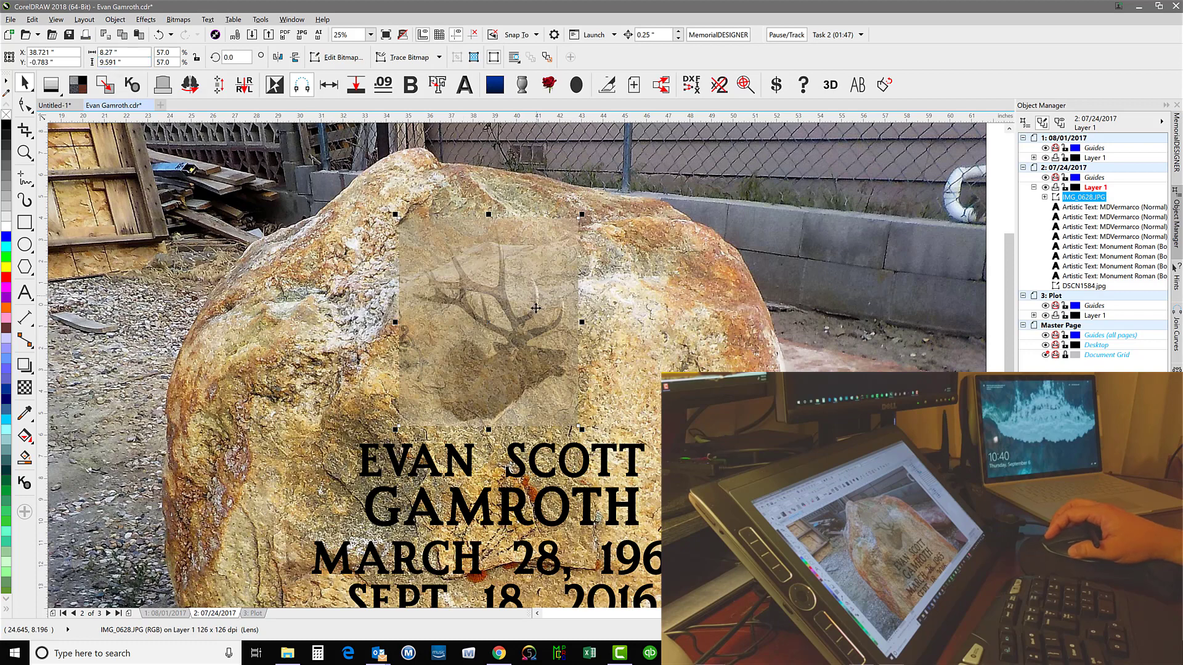
left_click_drag(394, 215, 420, 242)
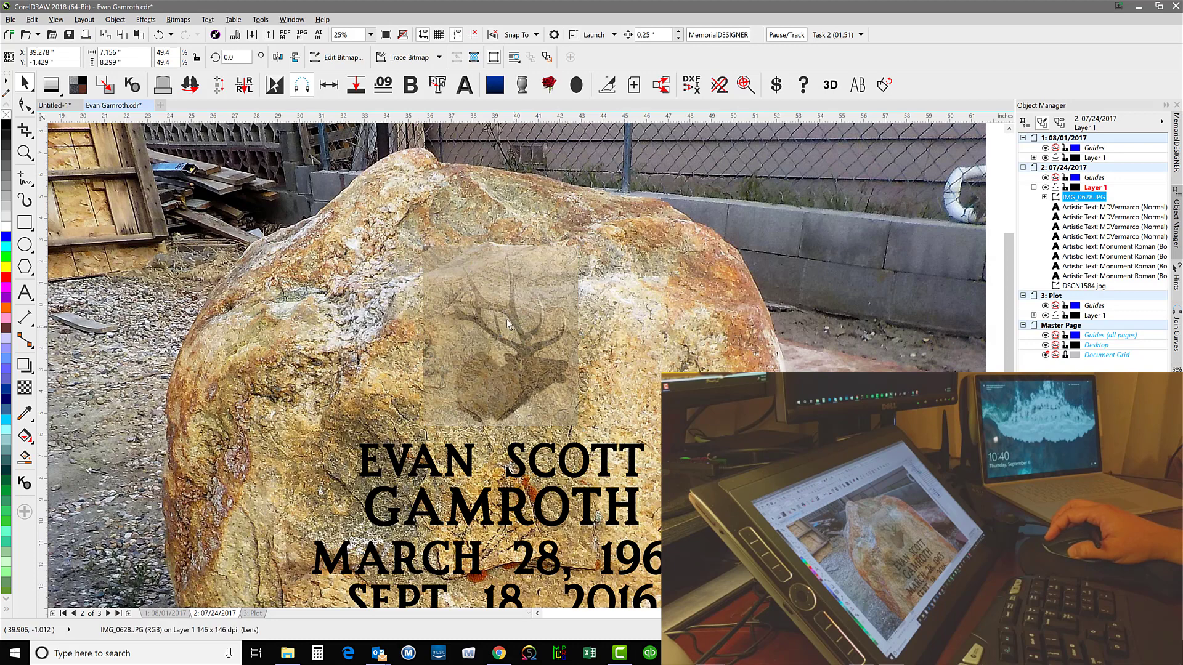
left_click_drag(506, 319, 503, 329)
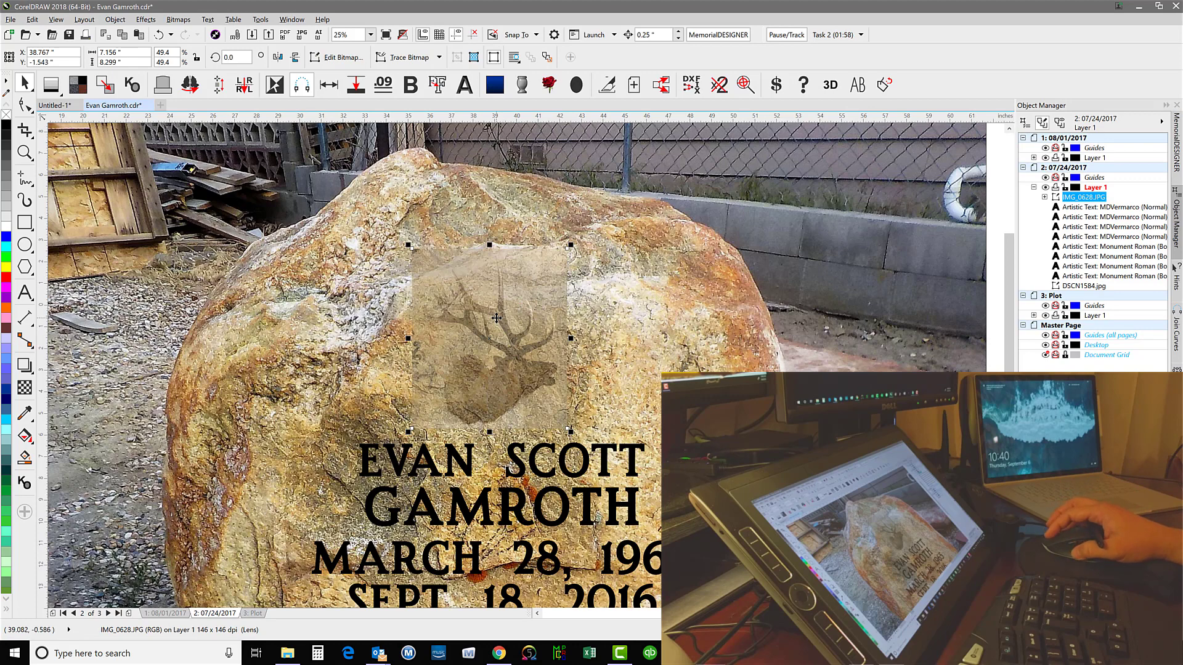
Invert the selection and hide the inscription texts and boulder photo, leaving only the elk photo
left_click(283, 86)
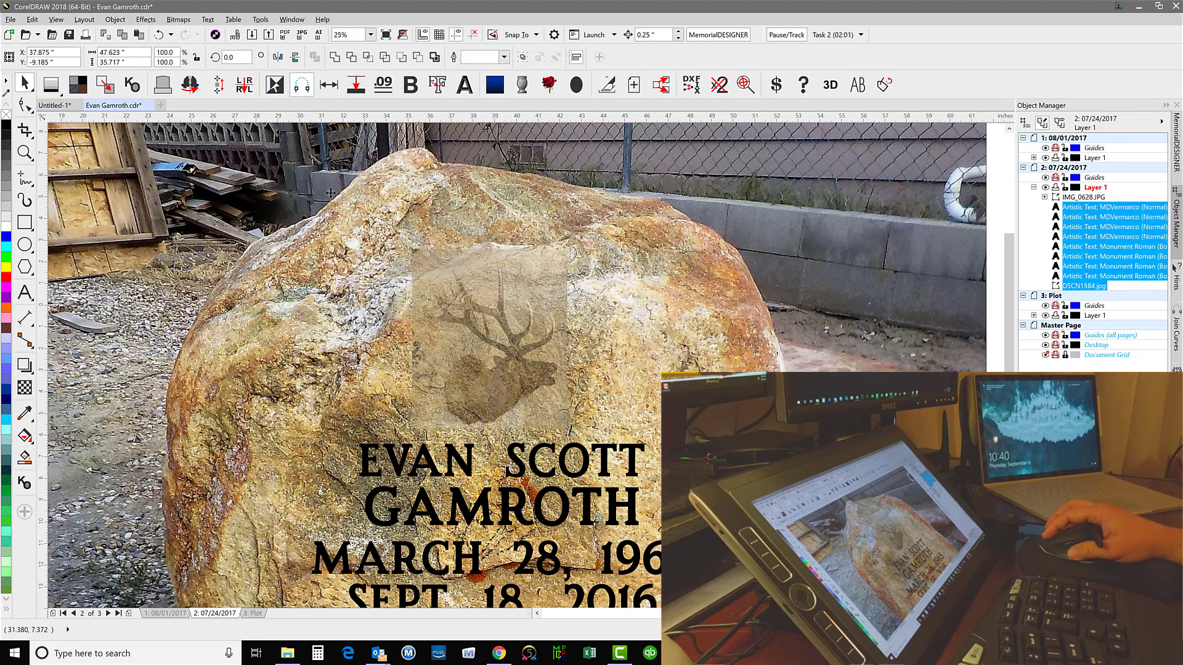
left_click(115, 19)
mouse_move(194, 245)
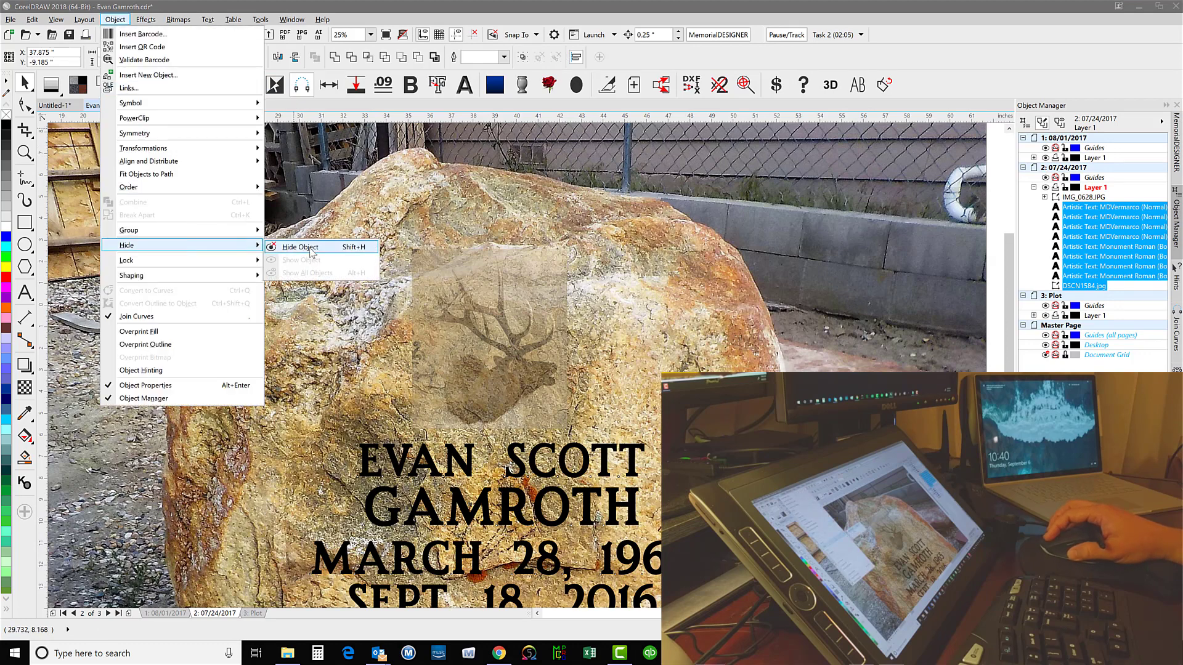
left_click(311, 249)
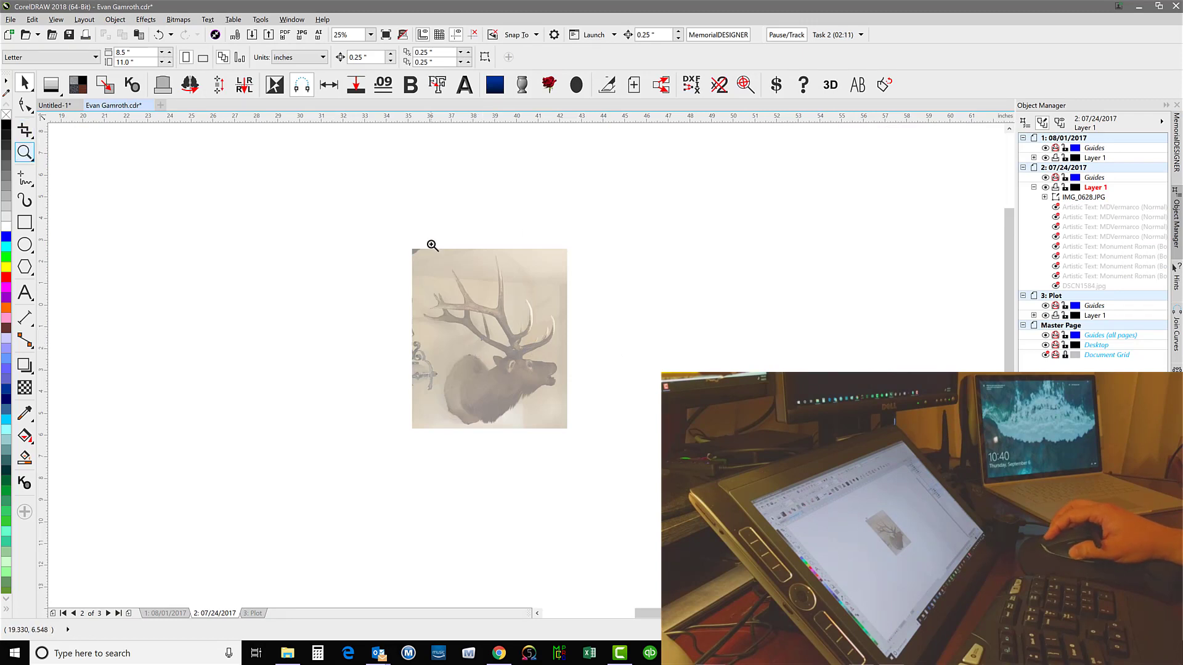
Set the Artistic Media tool to Expression strokes with a width of 0.105 in
left_click_drag(432, 245, 568, 420)
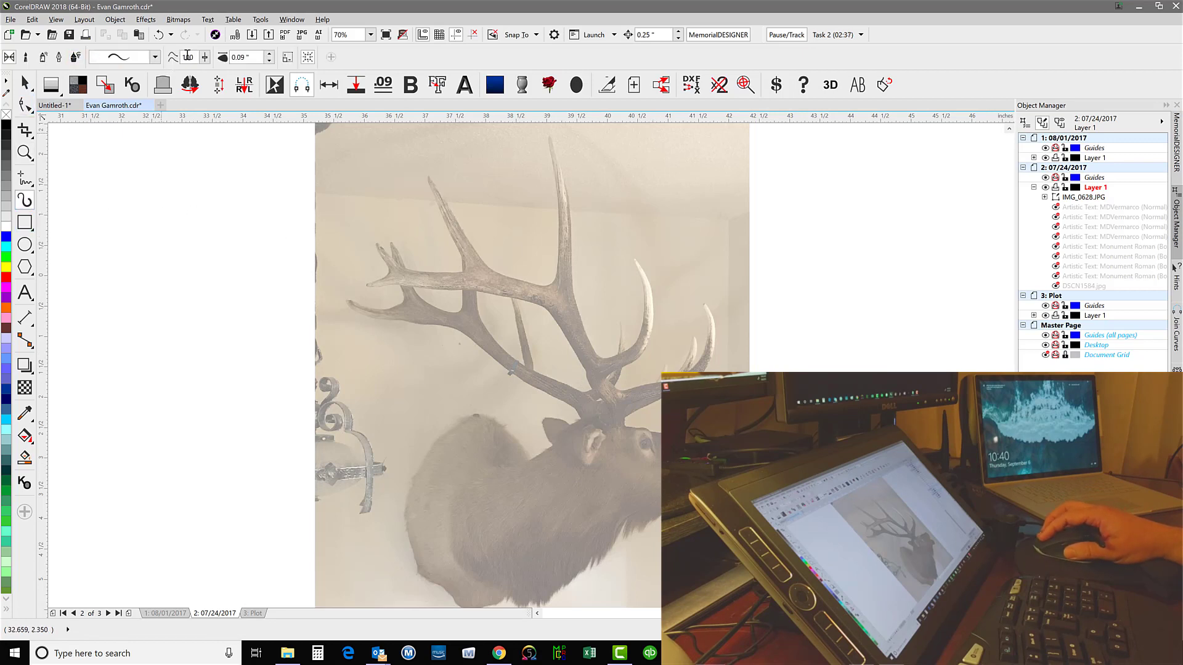
left_click(76, 59)
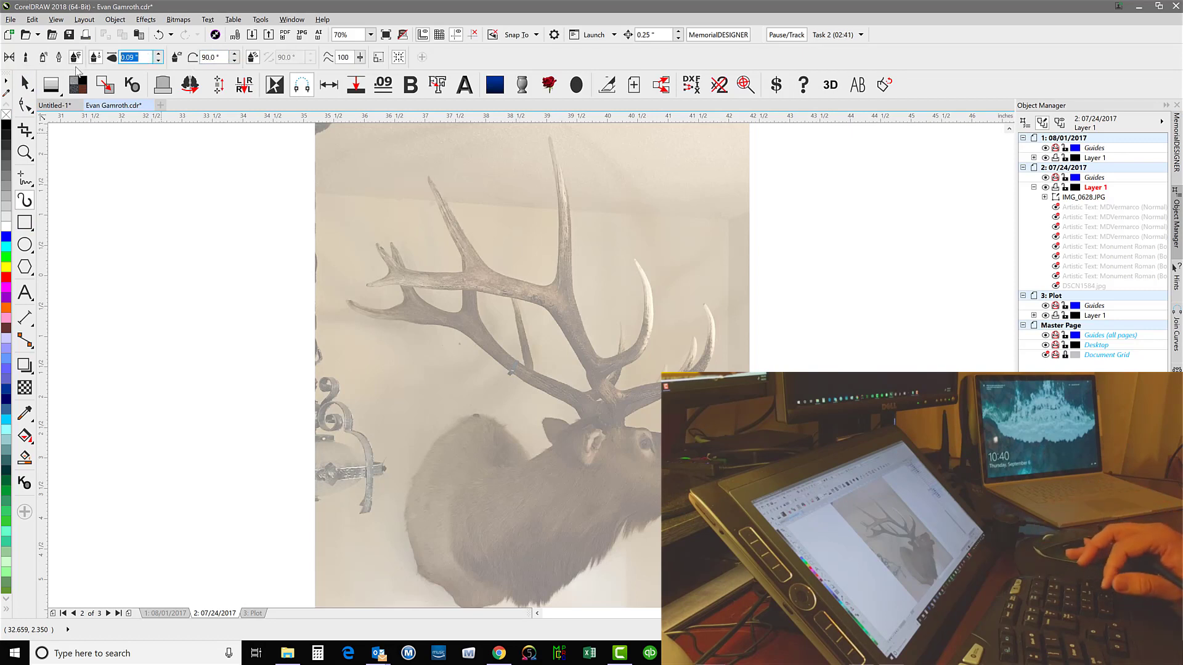
type("0.105")
key("Return")
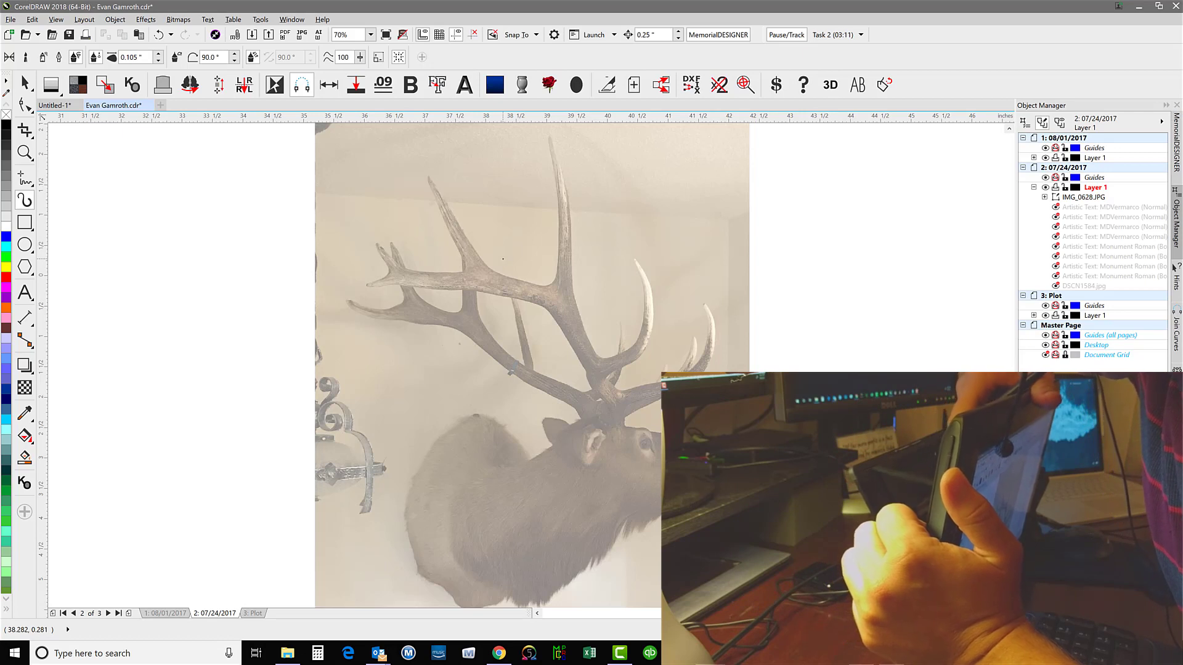
Try wavy freehand pen strokes across the elk's antlers, then undo all the test strokes
left_click(503, 258)
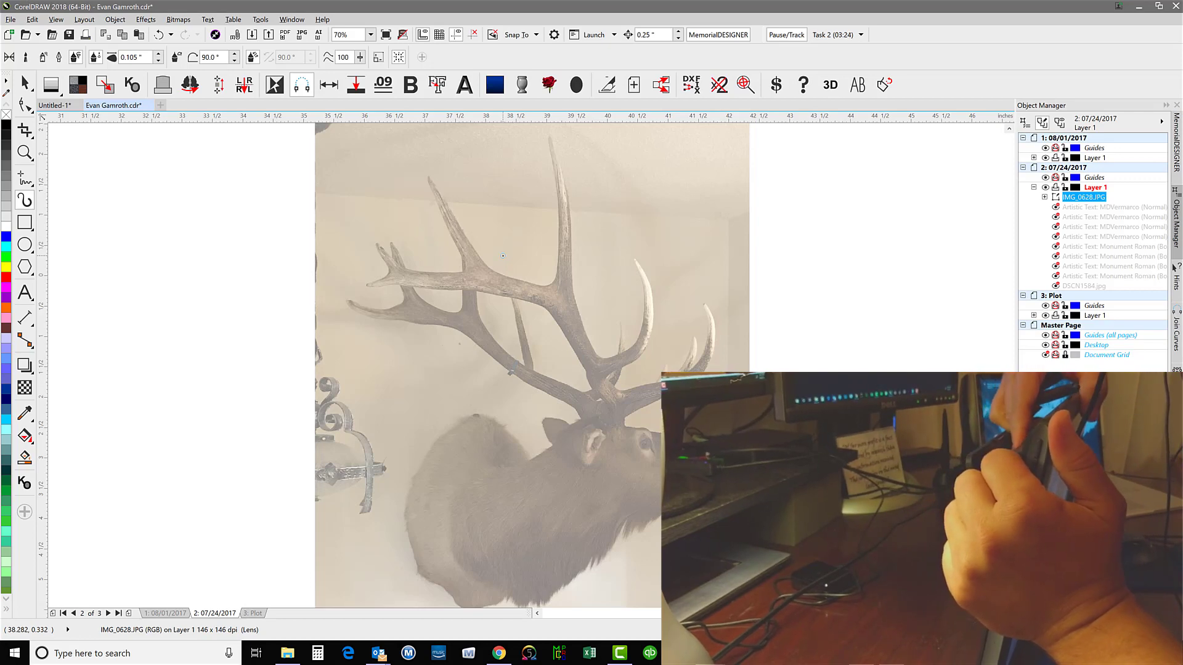
scroll(503, 255, "down", 1)
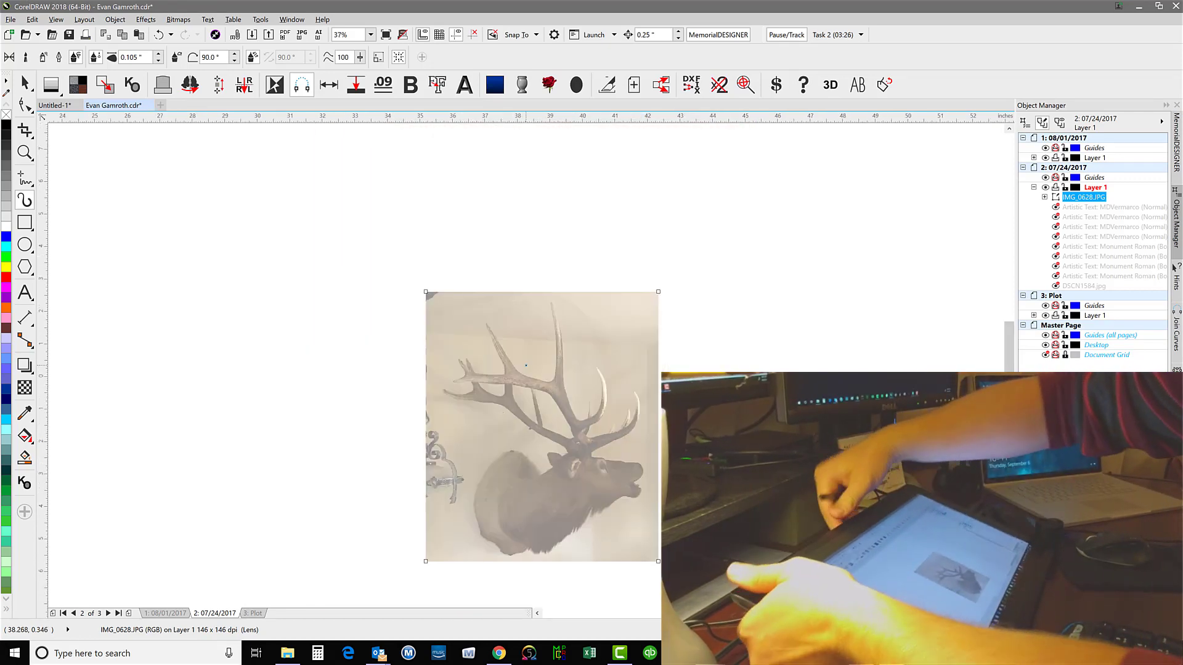
scroll(525, 365, "up", 1)
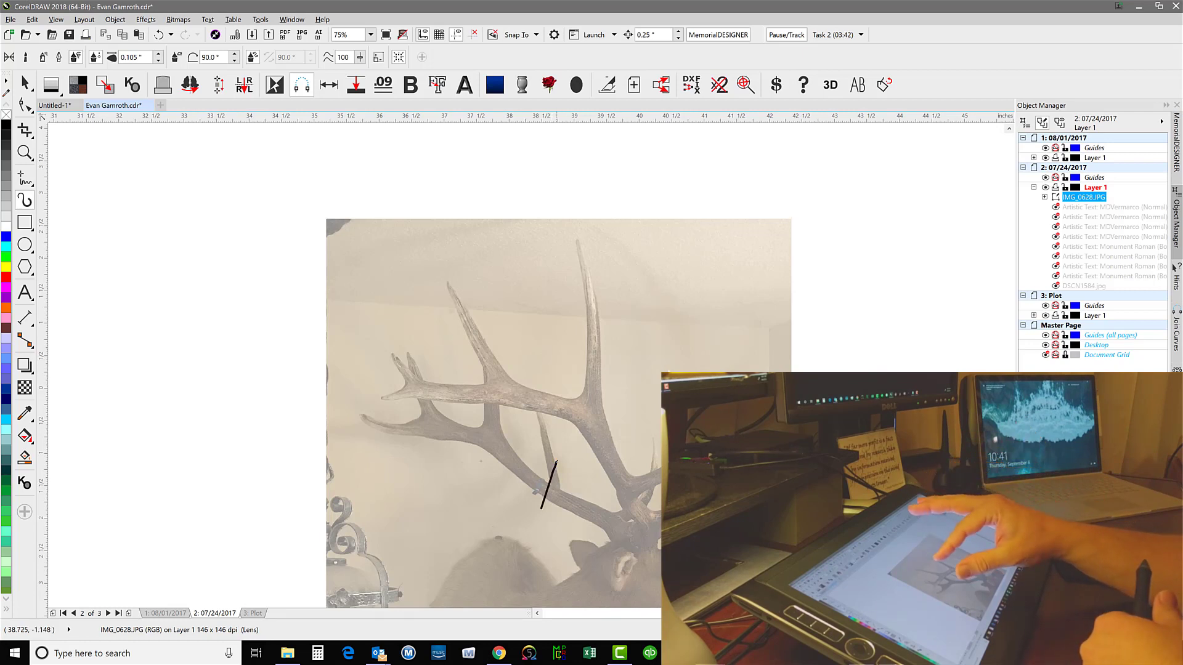
mouse_move(565, 255)
left_mouse_down()
mouse_move(578, 461)
mouse_move(633, 488)
left_mouse_up()
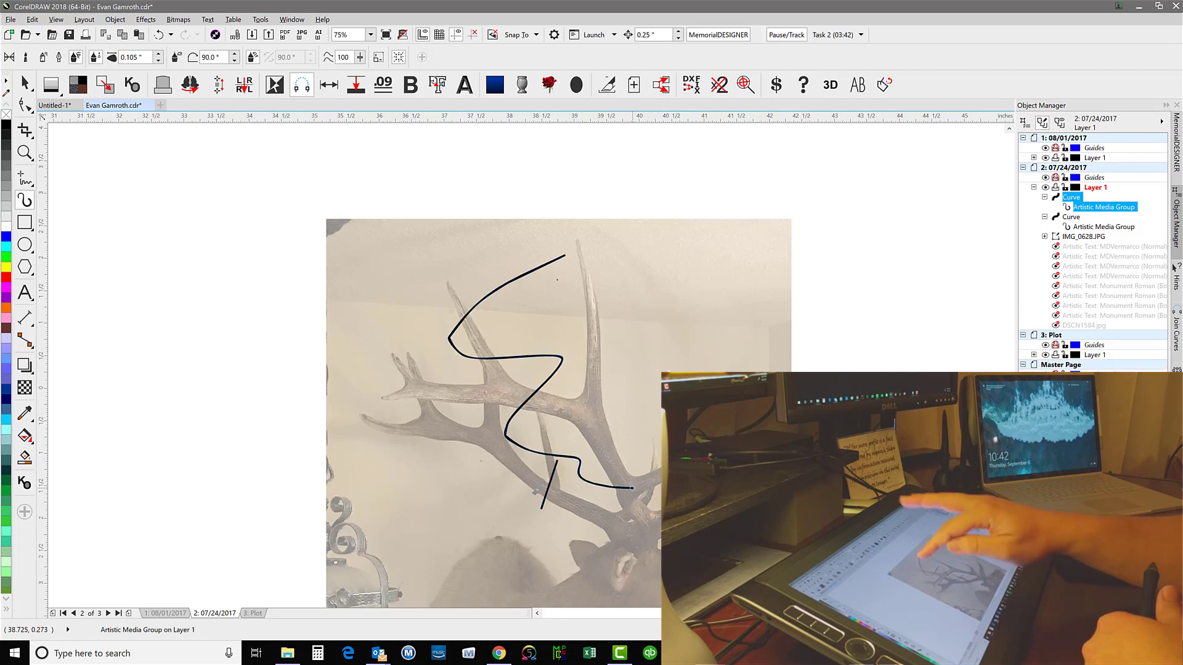
left_click_drag(453, 296, 637, 457)
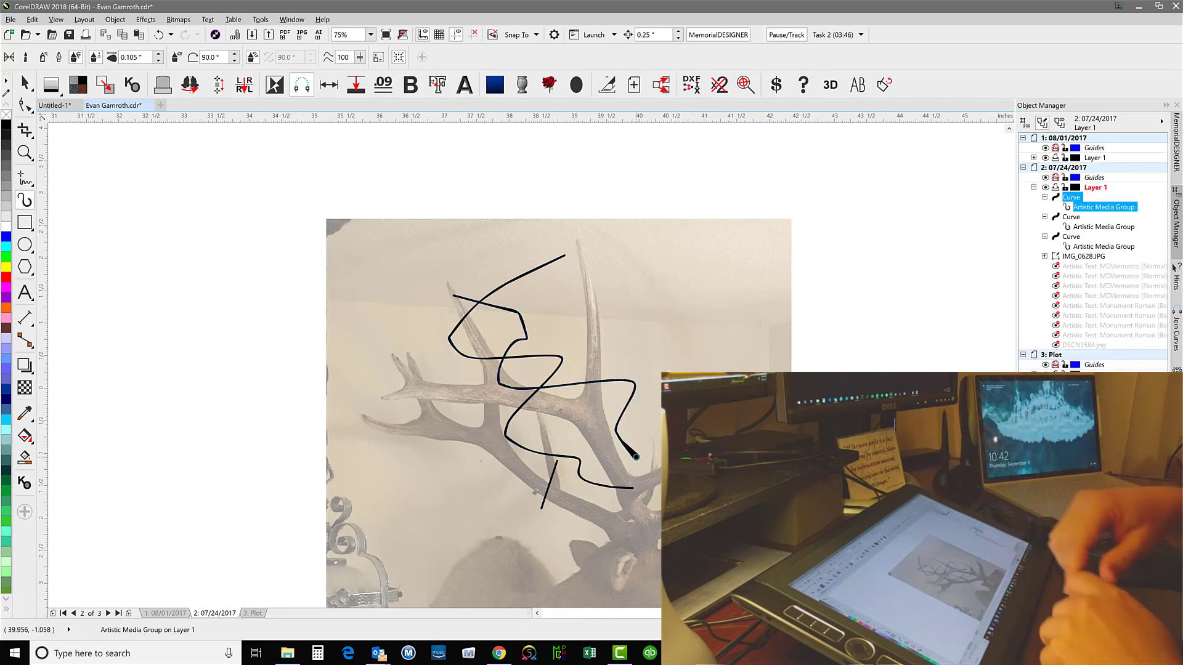
key("ctrl+z")
key("ctrl+z")
key("ctrl+z")
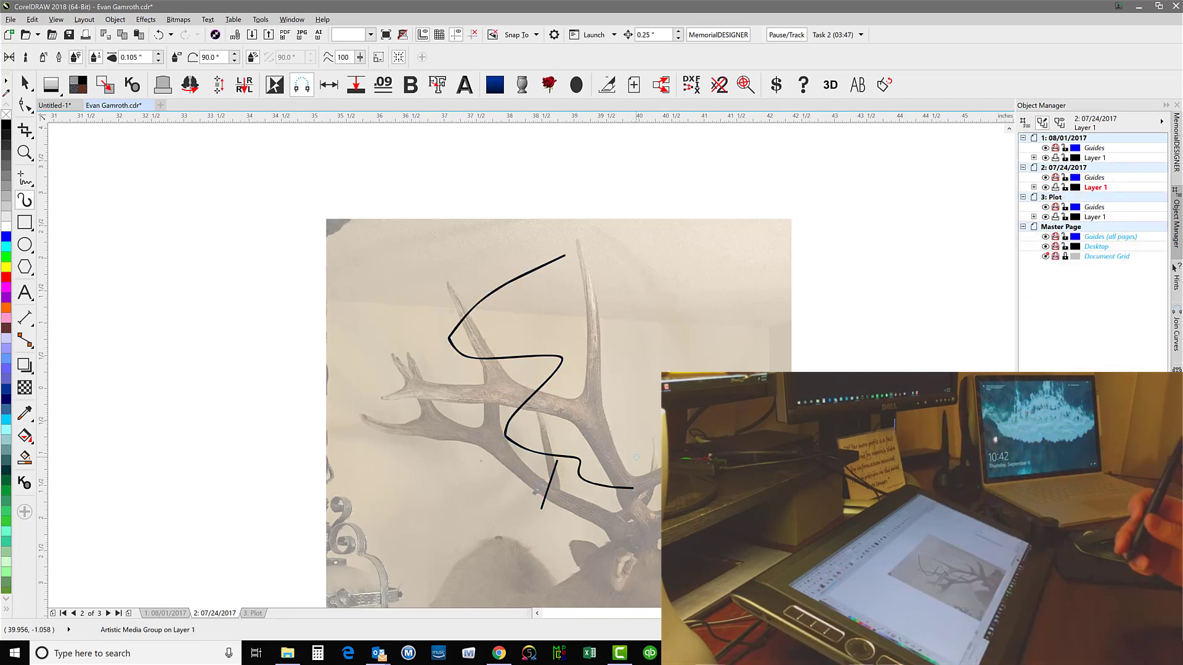
left_click(24, 152)
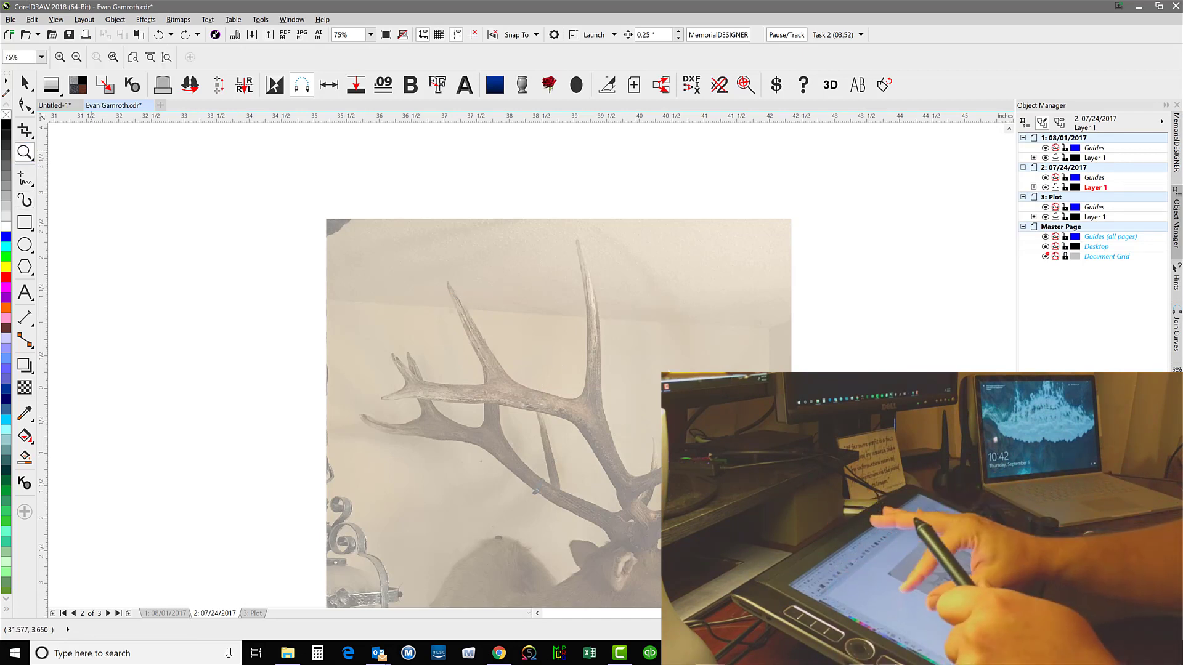
scroll(493, 395, "down", 2)
scroll(493, 394, "up", 1)
scroll(493, 382, "up", 2)
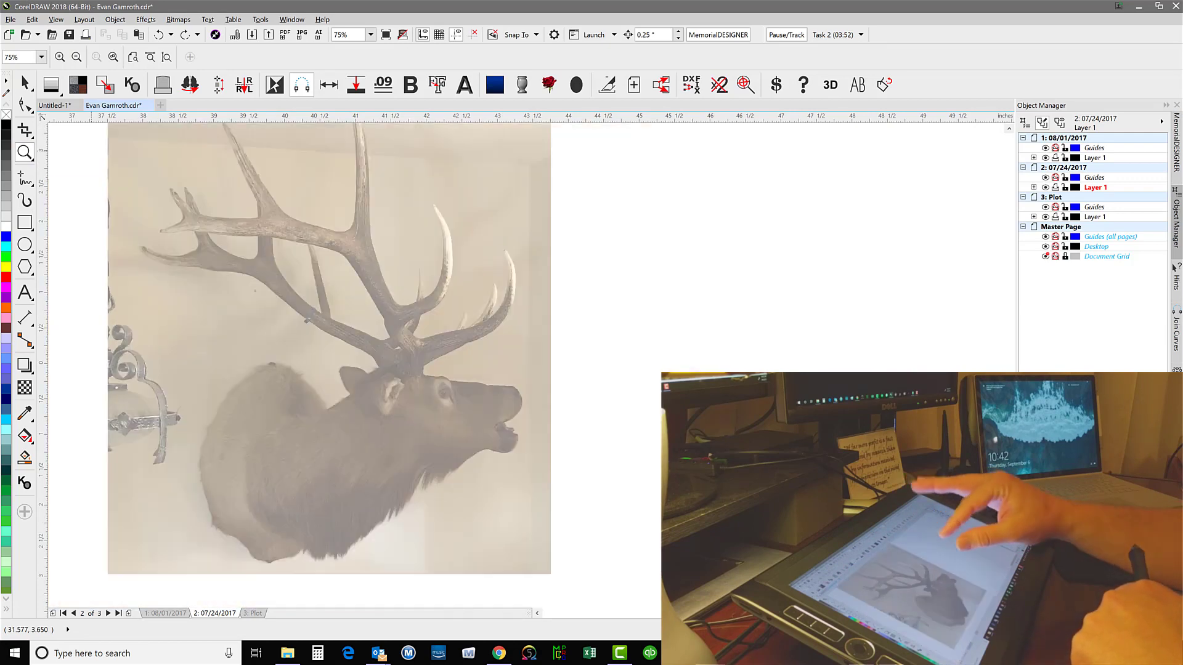
scroll(370, 363, "up", 2)
scroll(382, 363, "down", 2)
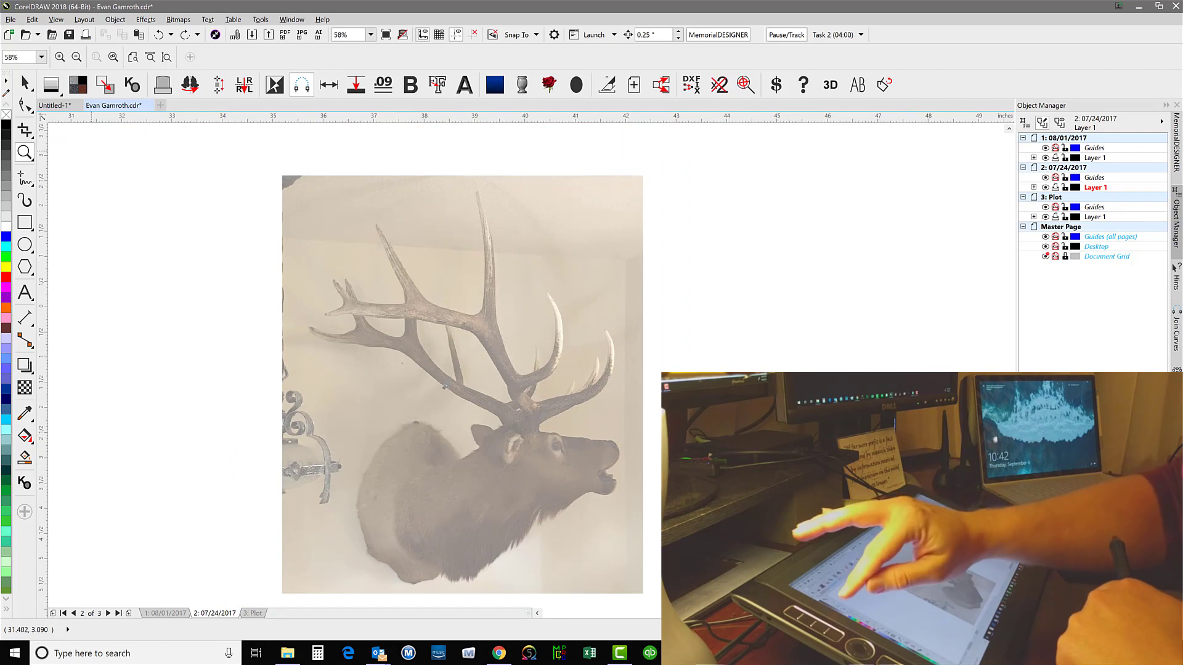
Trace the front edge of the elk's tallest antler tine and the curved tine below it with Artistic Media strokes
left_click(25, 200)
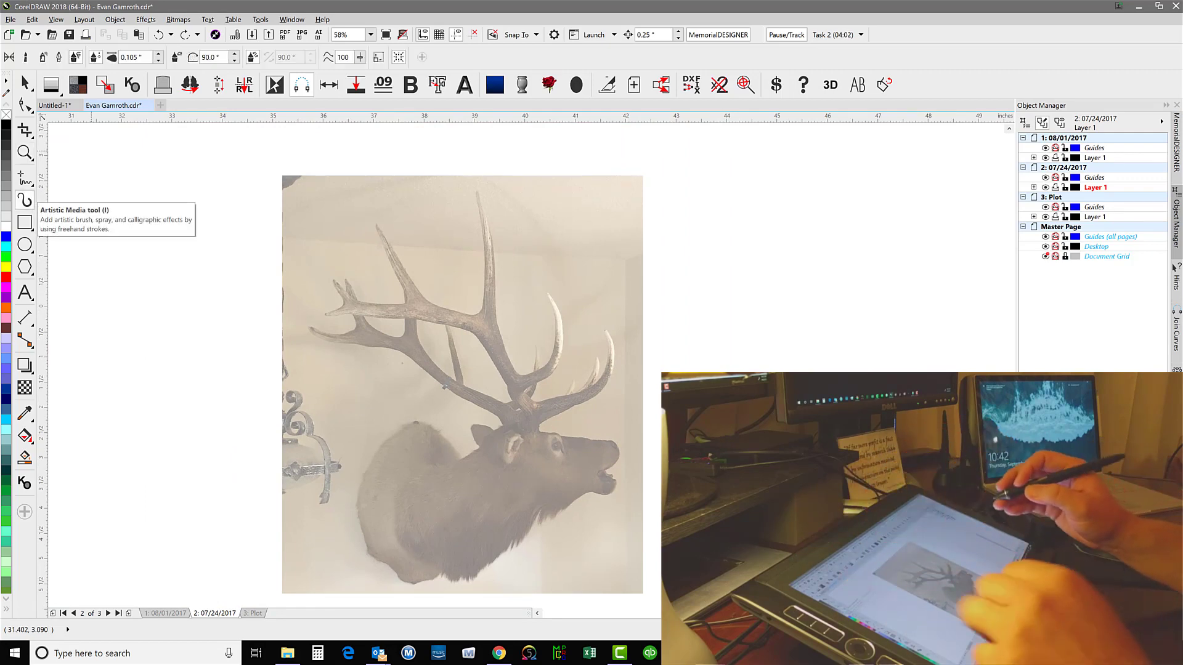
scroll(370, 364, "up", 3)
scroll(370, 364, "down", 2)
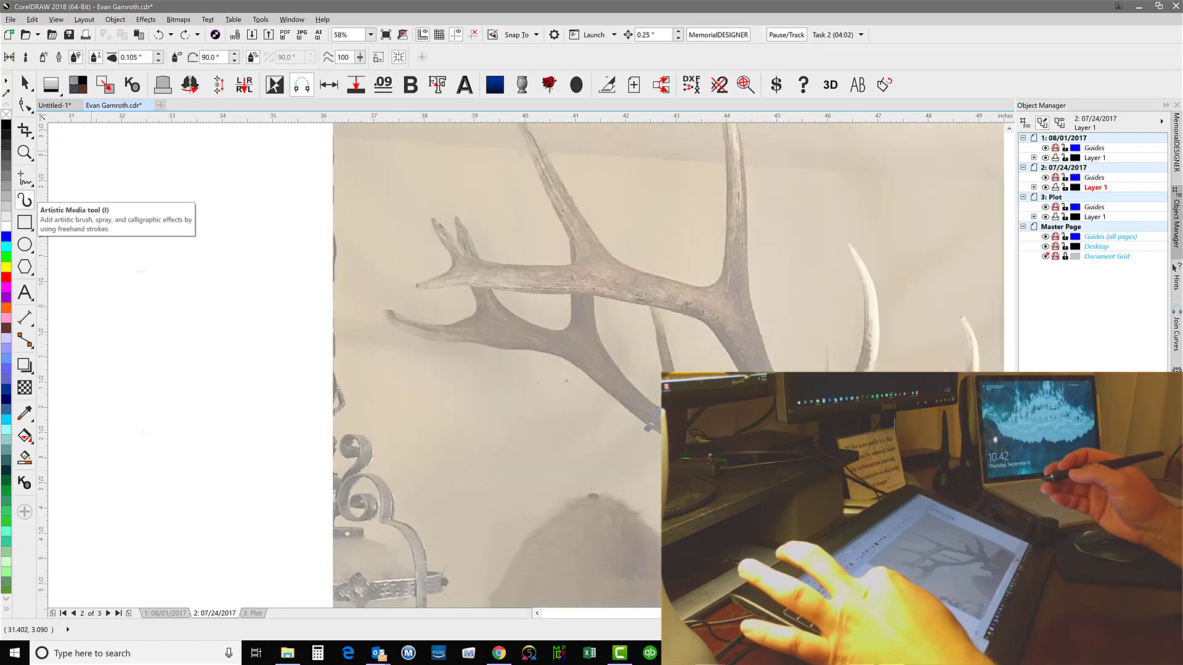
scroll(132, 348, "down", 1)
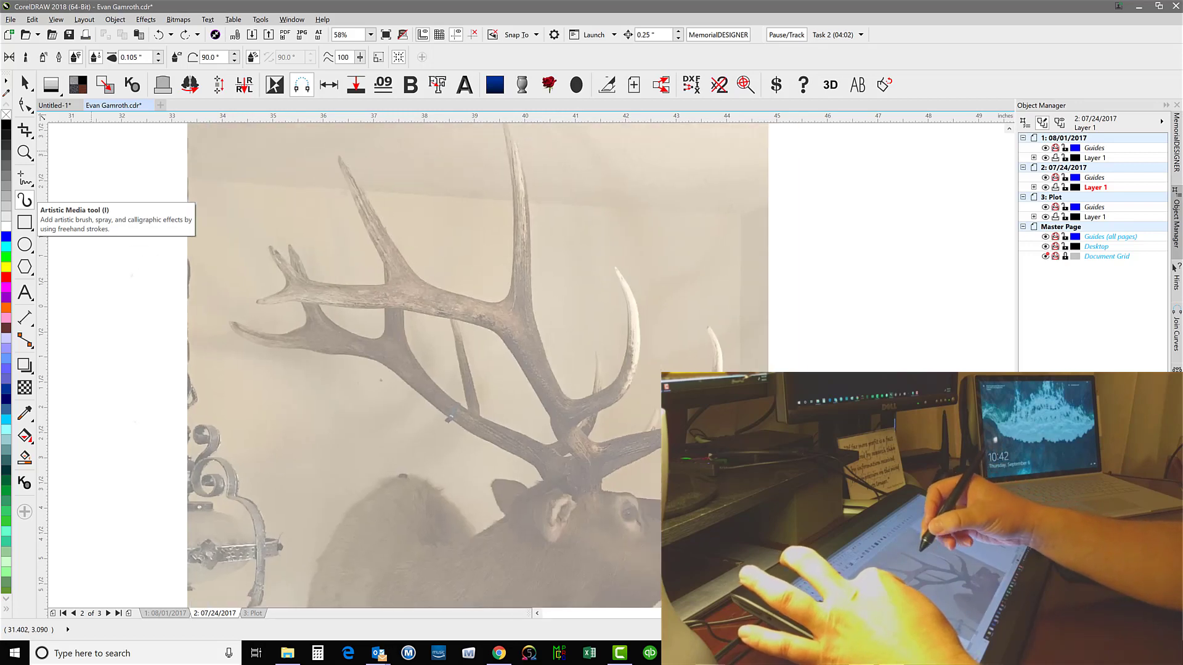
scroll(124, 375, "down", 1)
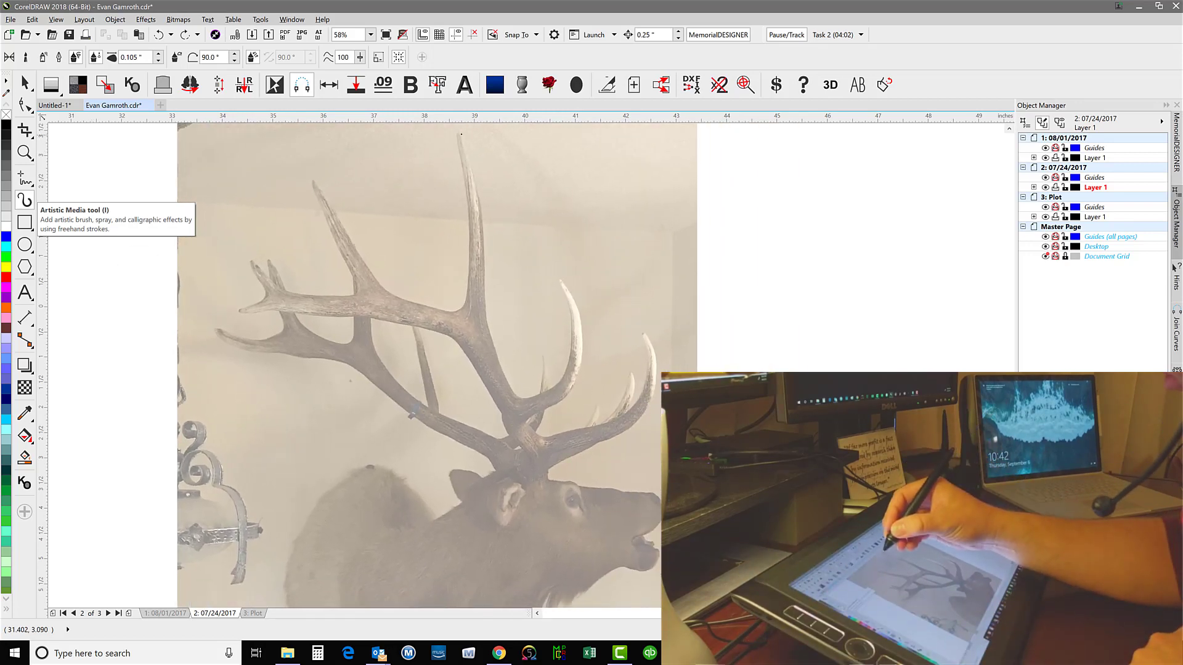
left_click(455, 137)
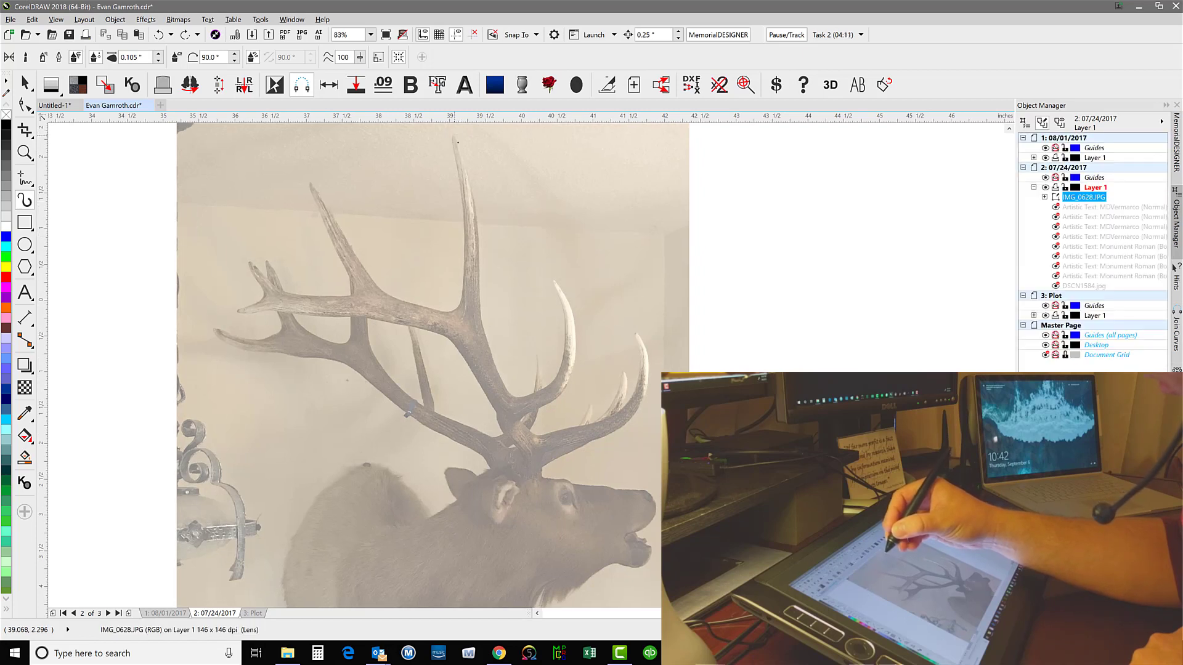
left_click_drag(454, 134, 480, 303)
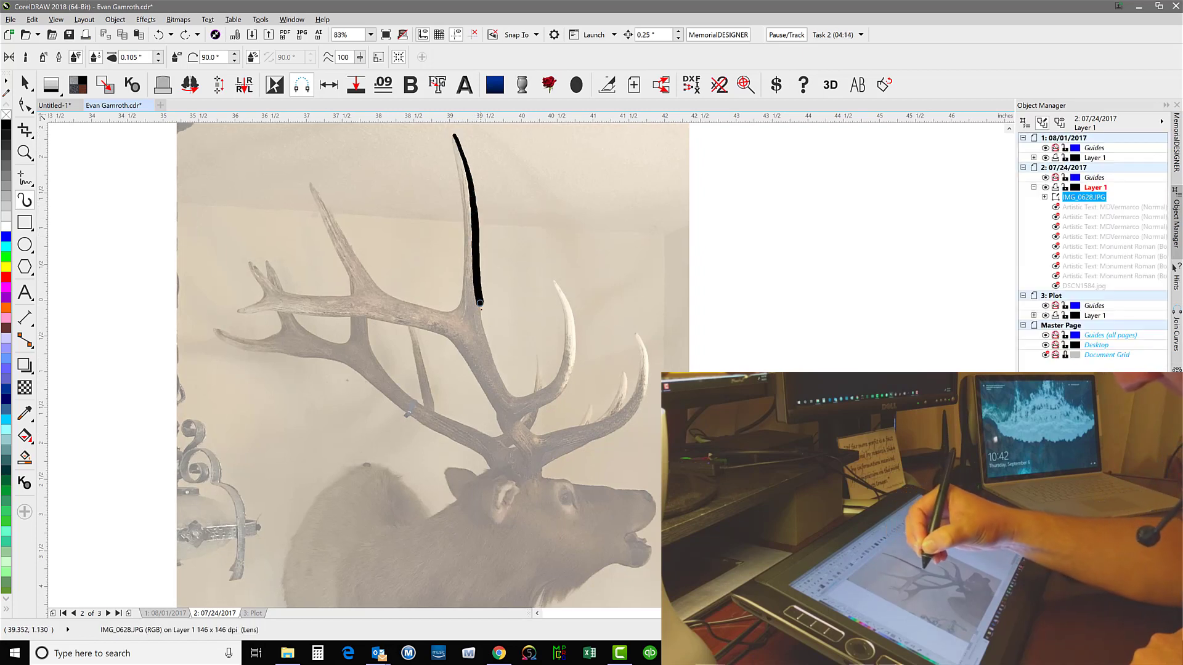
mouse_move(521, 395)
left_mouse_down()
mouse_move(565, 343)
mouse_move(553, 280)
left_mouse_up()
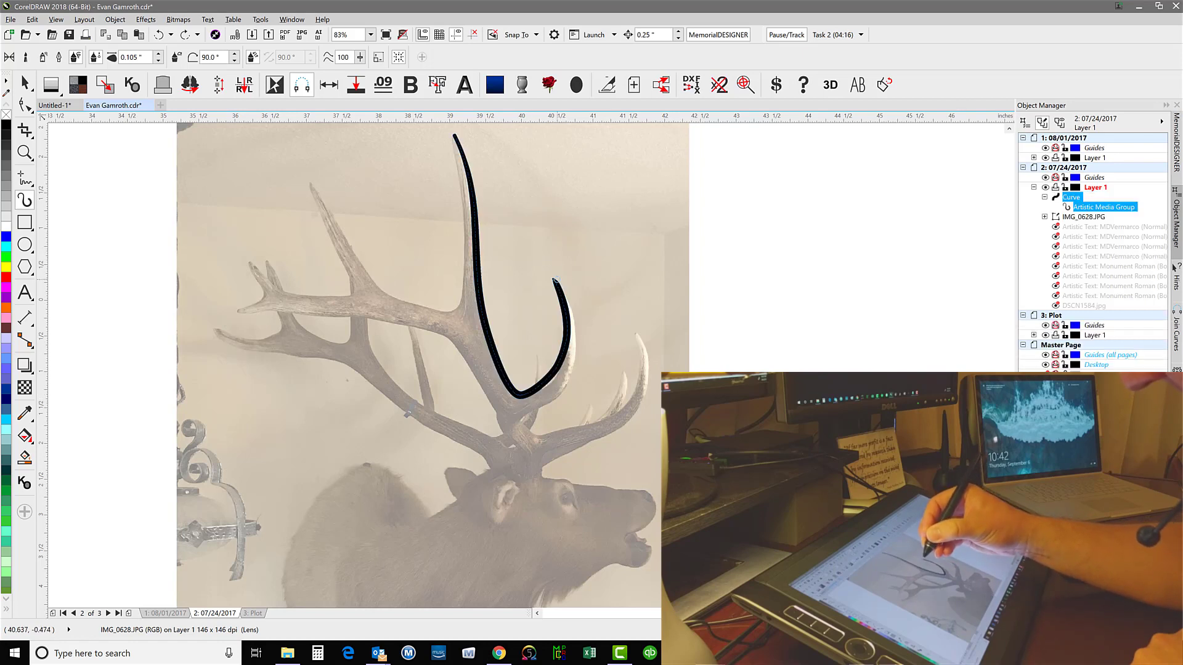
left_click_drag(576, 320, 576, 356)
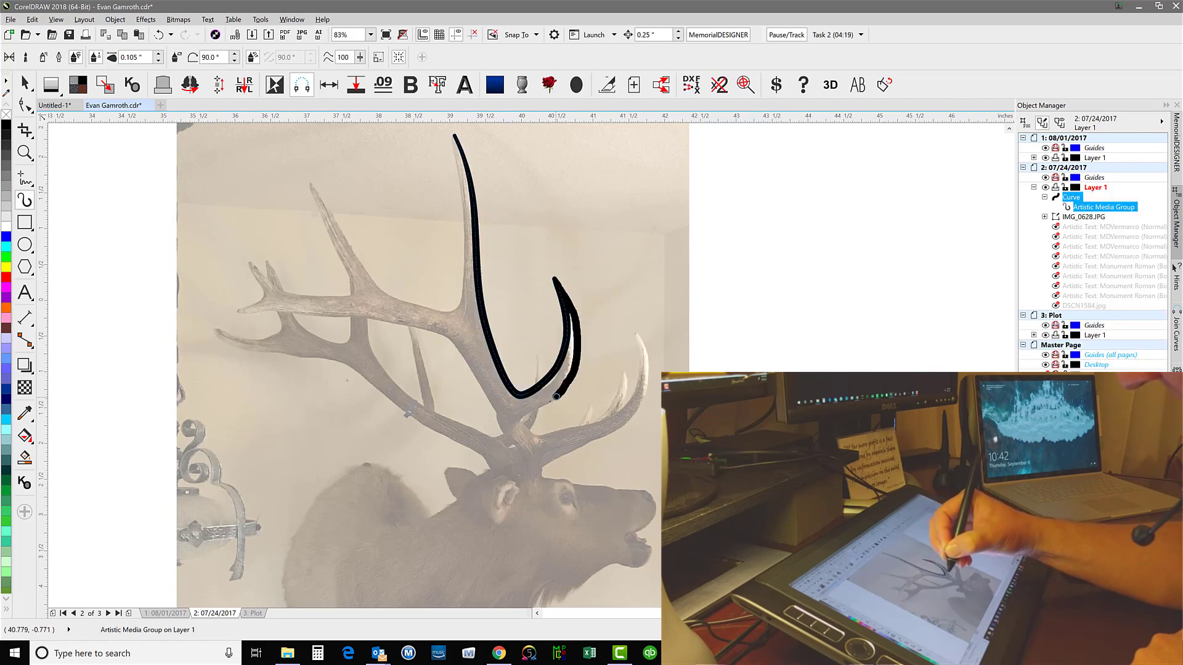
left_click_drag(532, 413, 534, 433)
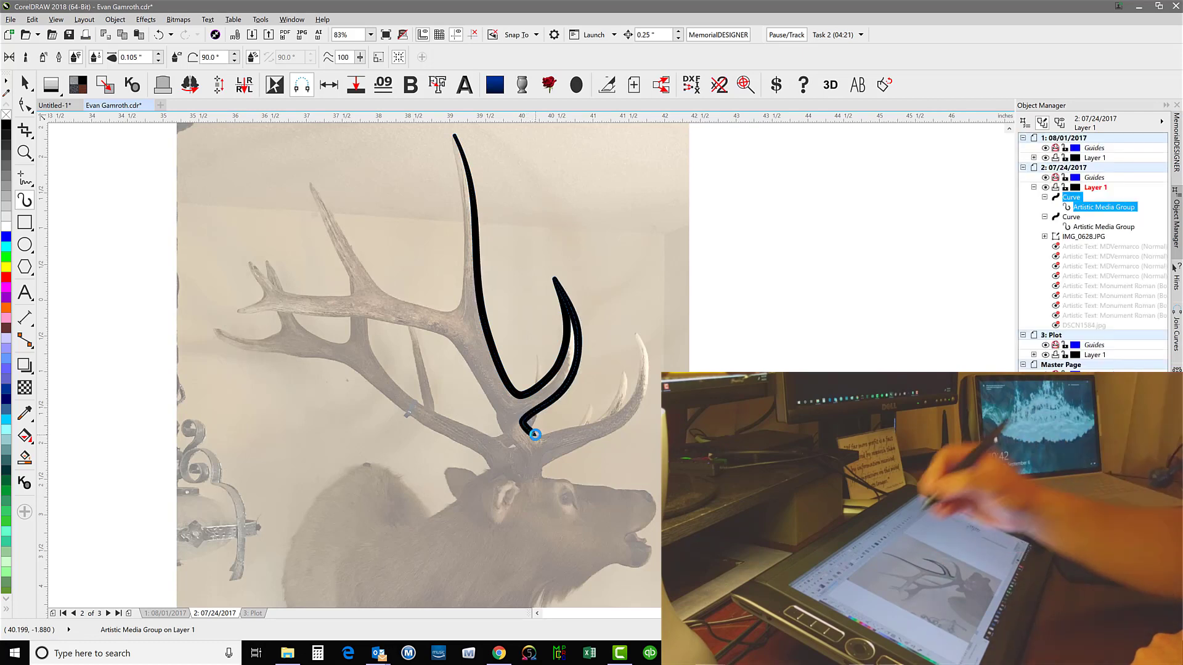
Trace the upper edge of the main antler from the tallest tine across the next tine and around the small forked tips
mouse_move(454, 137)
left_mouse_down()
mouse_move(457, 300)
mouse_move(443, 310)
mouse_move(388, 291)
mouse_move(314, 192)
mouse_move(346, 293)
left_mouse_up()
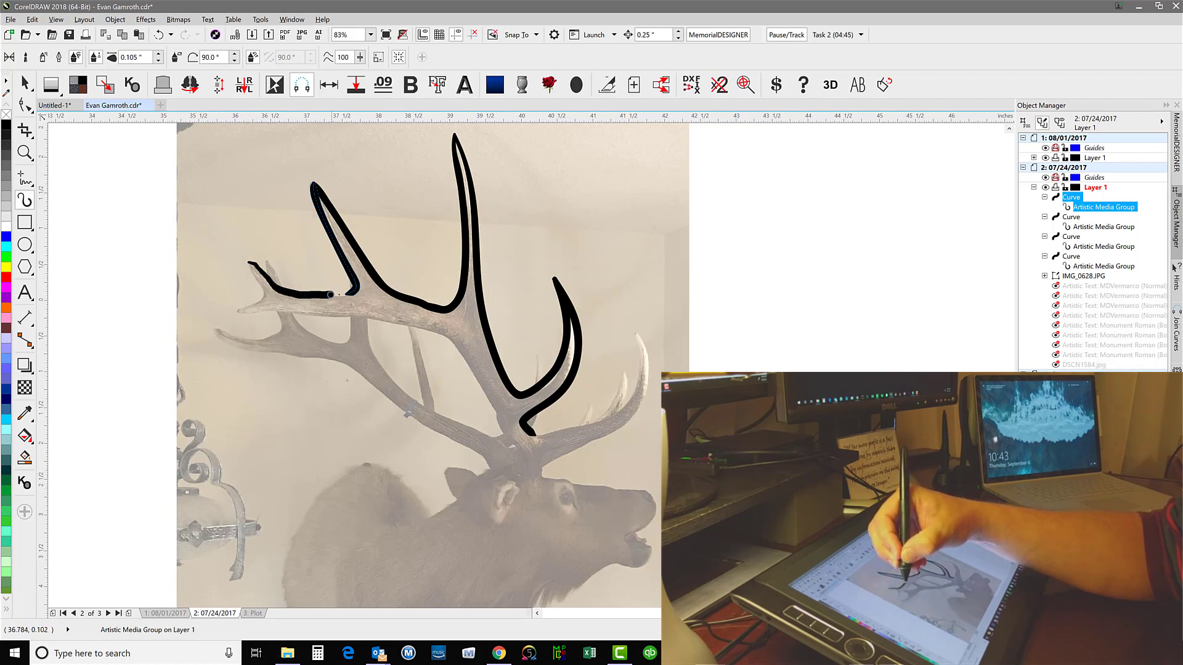
left_click_drag(354, 294, 350, 297)
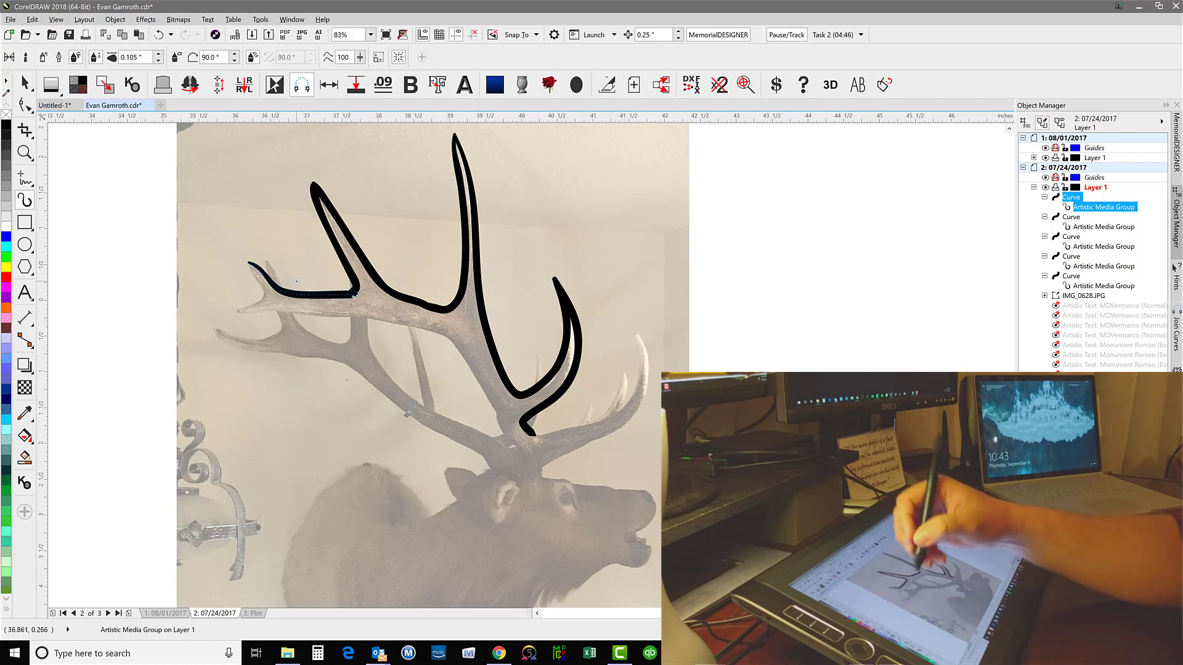
left_click(263, 271)
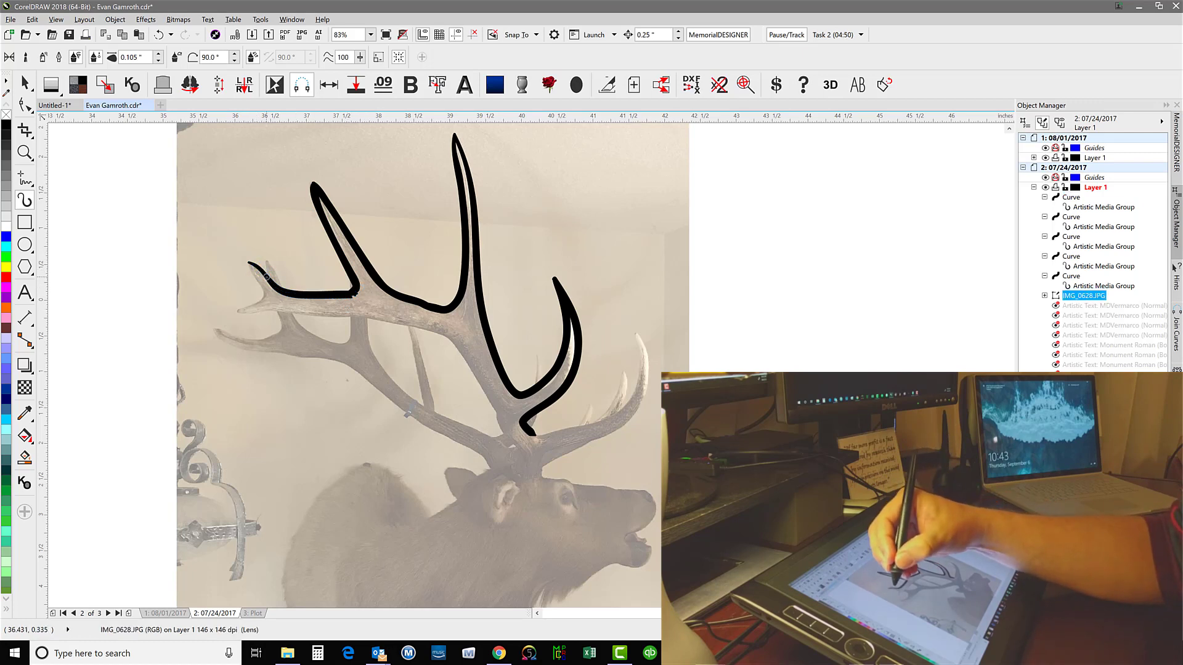
left_click_drag(291, 300, 290, 296)
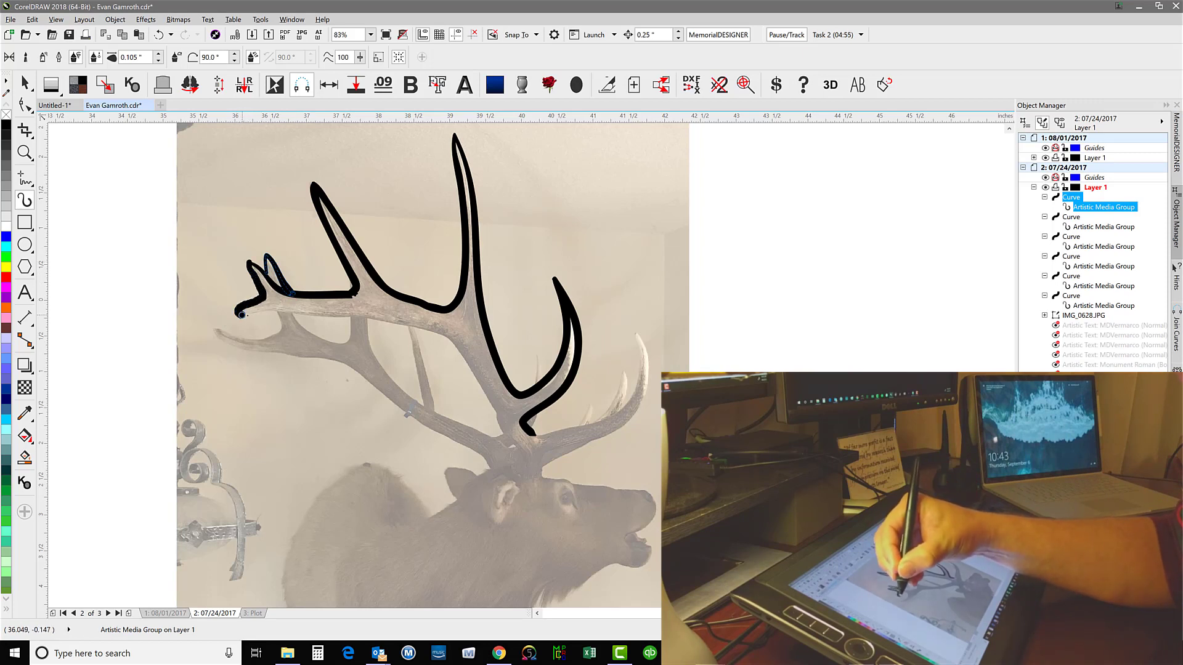
left_click_drag(269, 314, 300, 312)
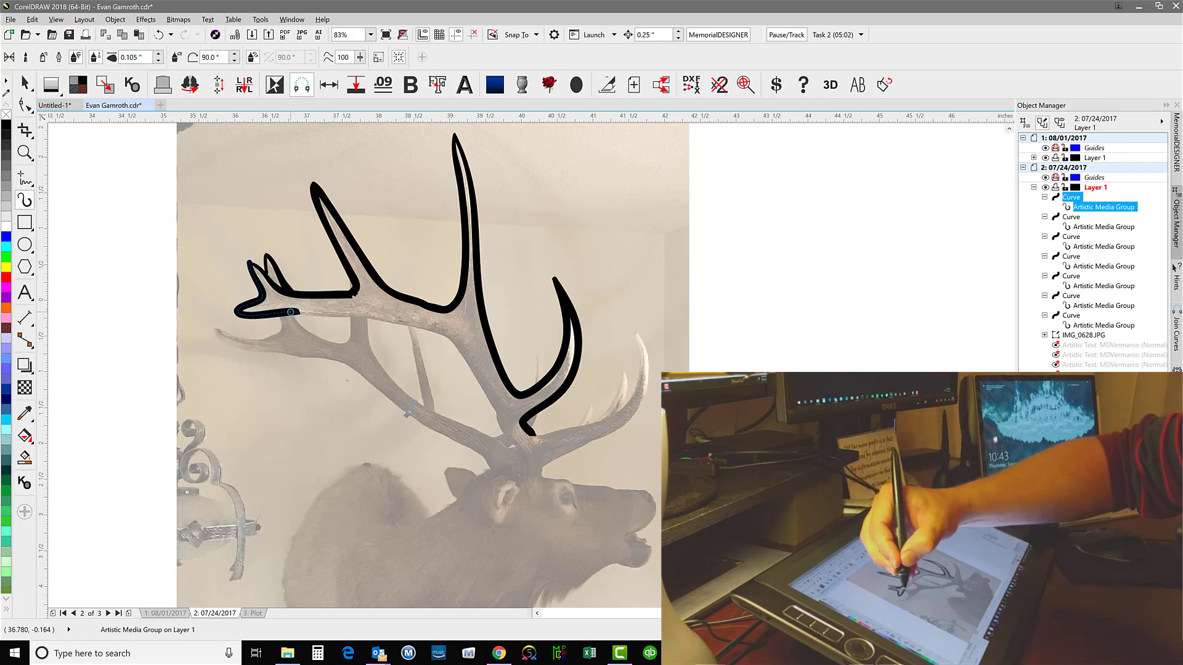
Trace the underside of the main antler beam to its base and the inner edge of the rear antler behind it
mouse_move(291, 311)
left_mouse_down()
mouse_move(431, 331)
mouse_move(467, 357)
mouse_move(515, 446)
left_mouse_up()
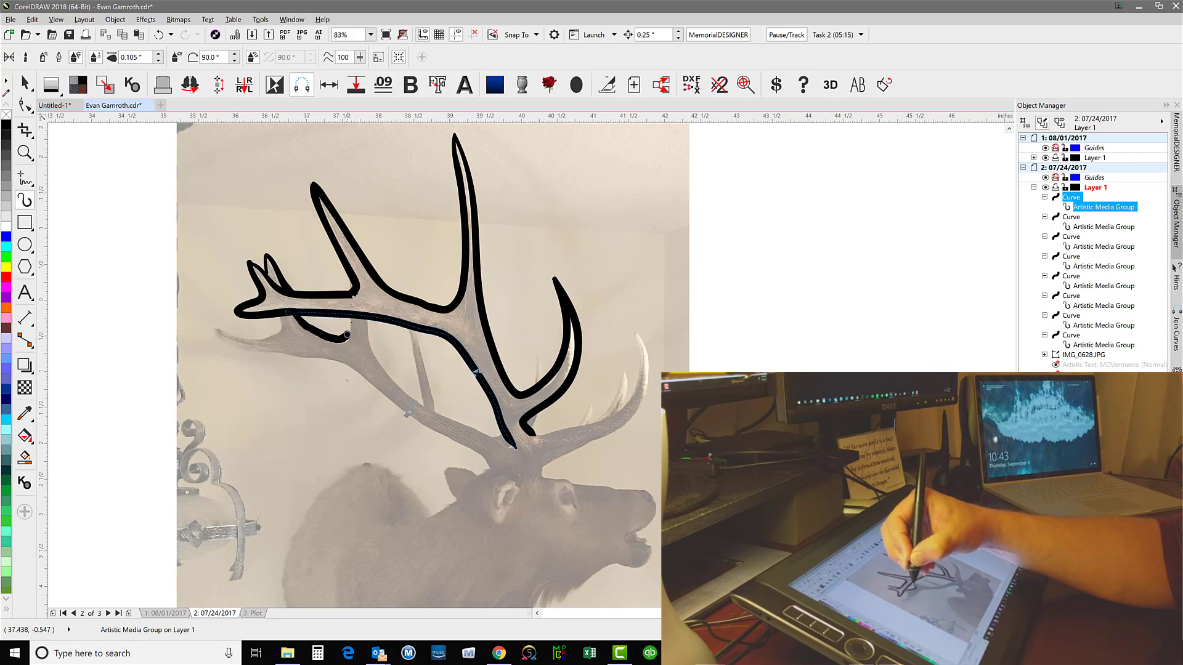
mouse_move(347, 334)
left_mouse_down()
mouse_move(368, 318)
mouse_move(394, 381)
mouse_move(435, 409)
left_mouse_up()
left_click_drag(514, 448, 515, 446)
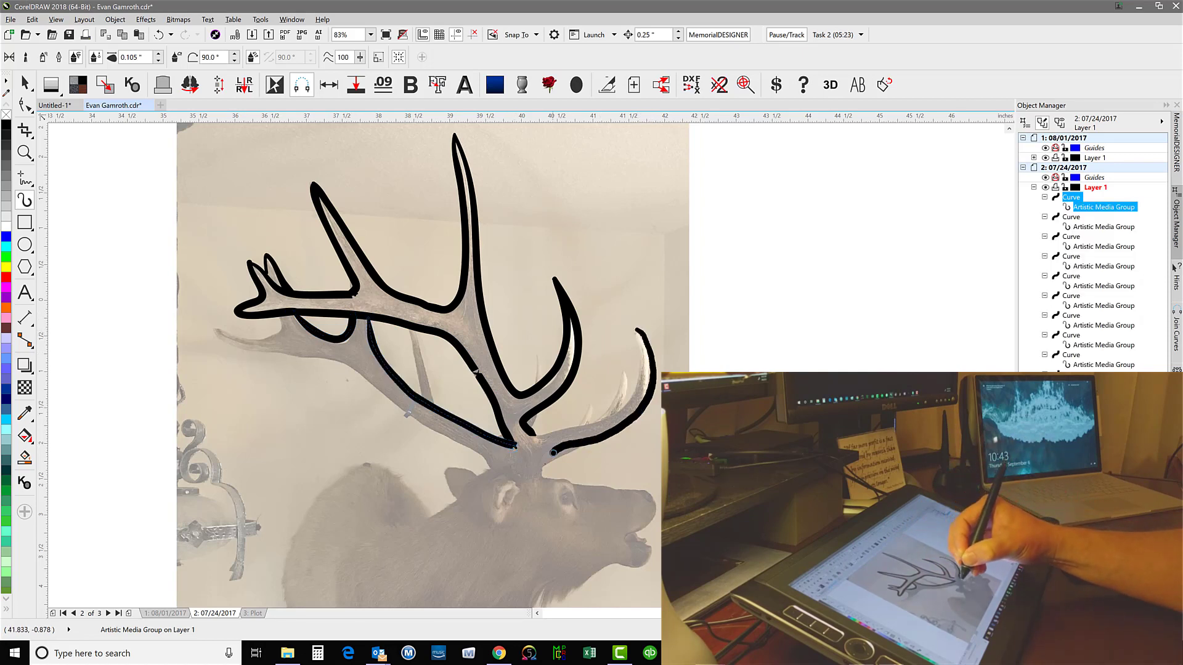
Outline the lowest front antler tine down to the forehead and add the small pointed tines along the front antlers
left_click_drag(553, 452, 541, 481)
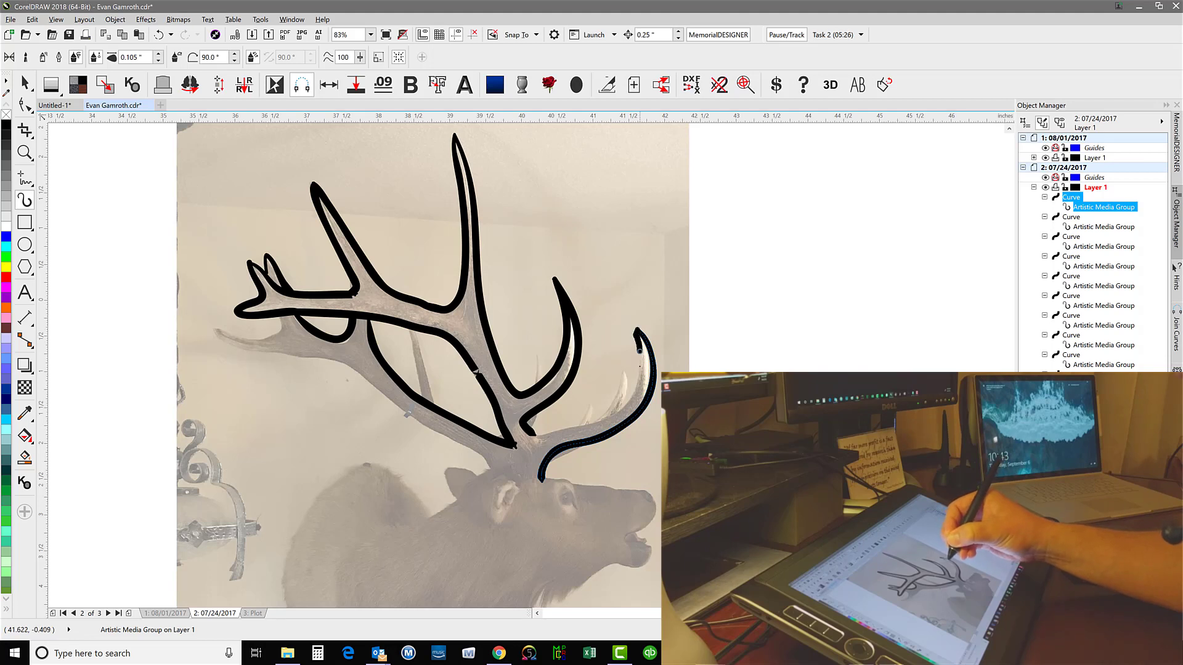
left_click_drag(550, 431, 527, 432)
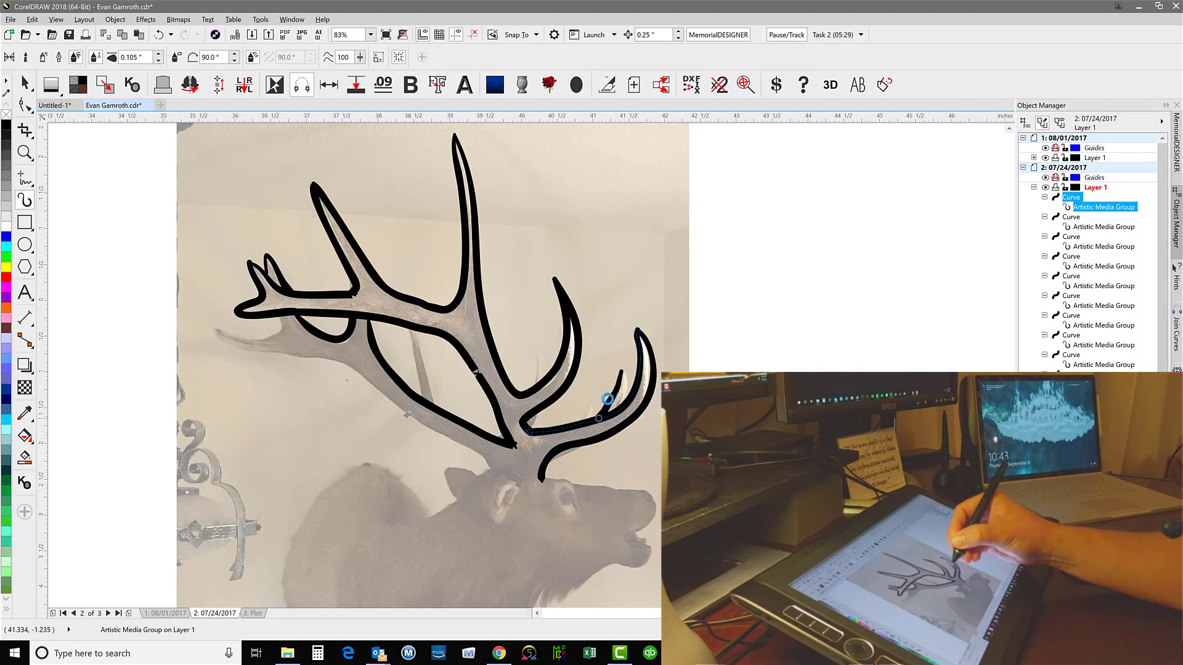
left_click_drag(607, 399, 622, 370)
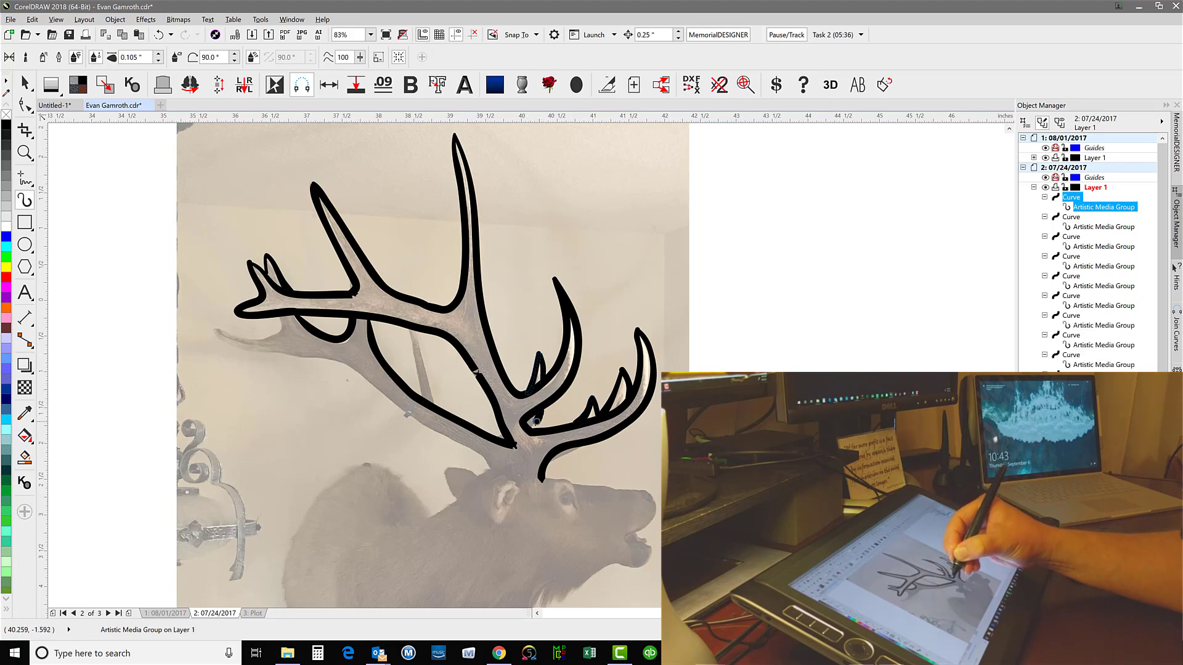
left_click_drag(541, 405, 526, 428)
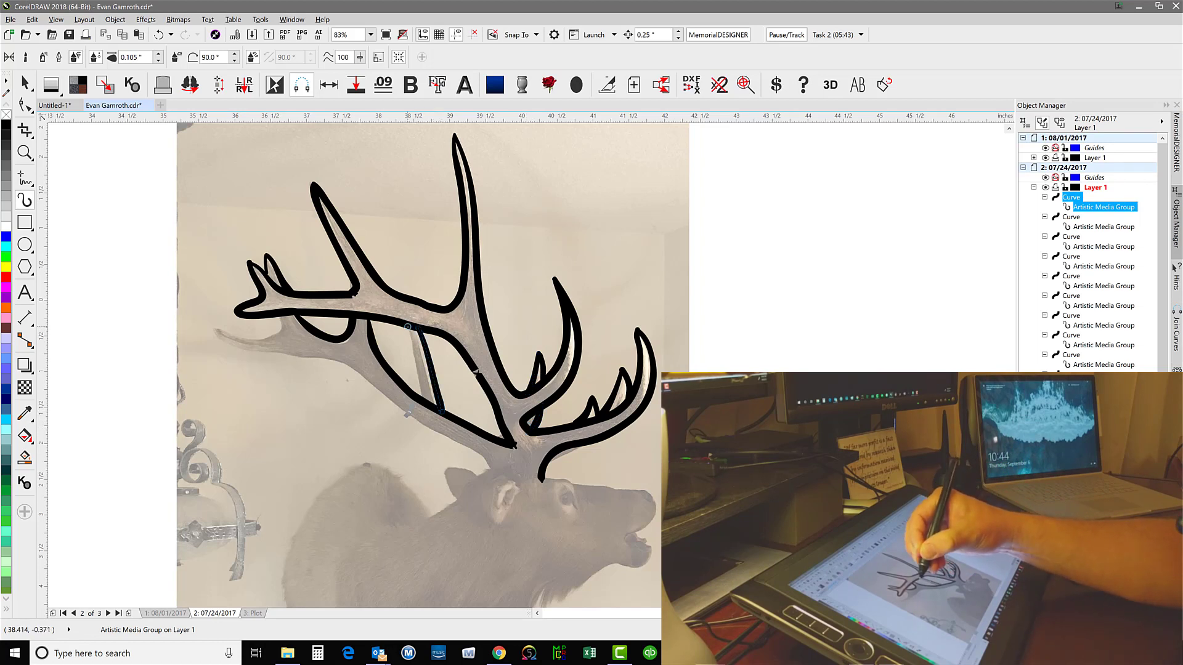
Finish outlining the narrow tine between the two antler beams and trace the rear antler's tip and lower edge to the head
left_click_drag(416, 361, 422, 399)
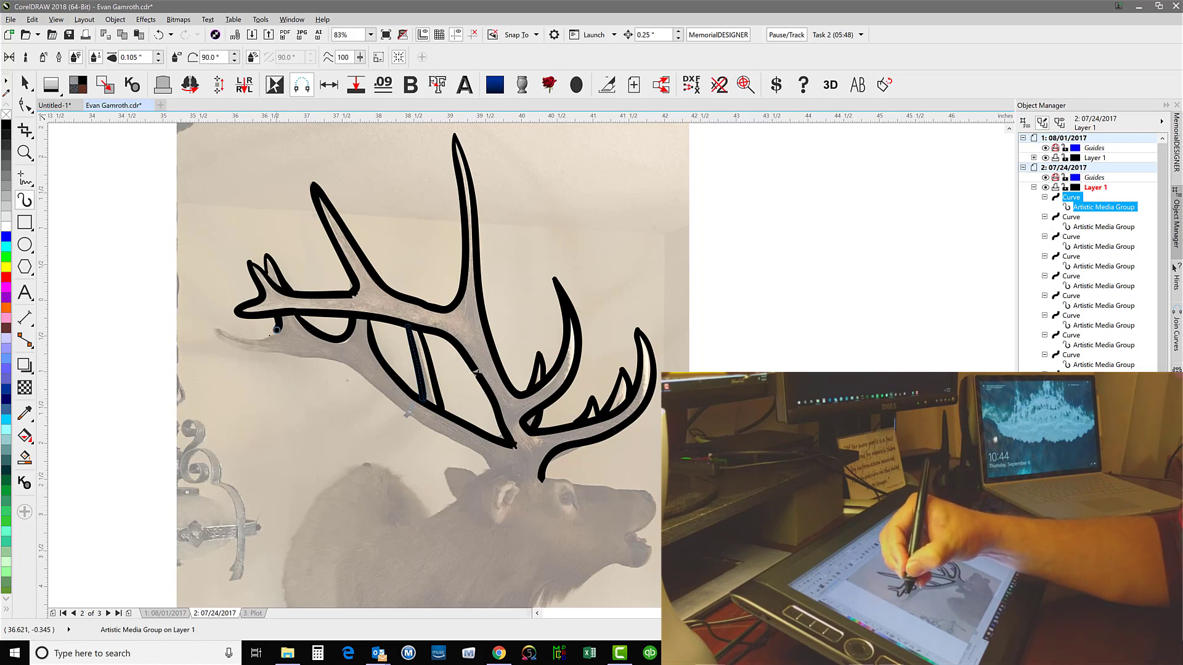
mouse_move(219, 332)
left_mouse_down()
mouse_move(242, 353)
mouse_move(320, 361)
mouse_move(471, 448)
mouse_move(492, 474)
left_mouse_up()
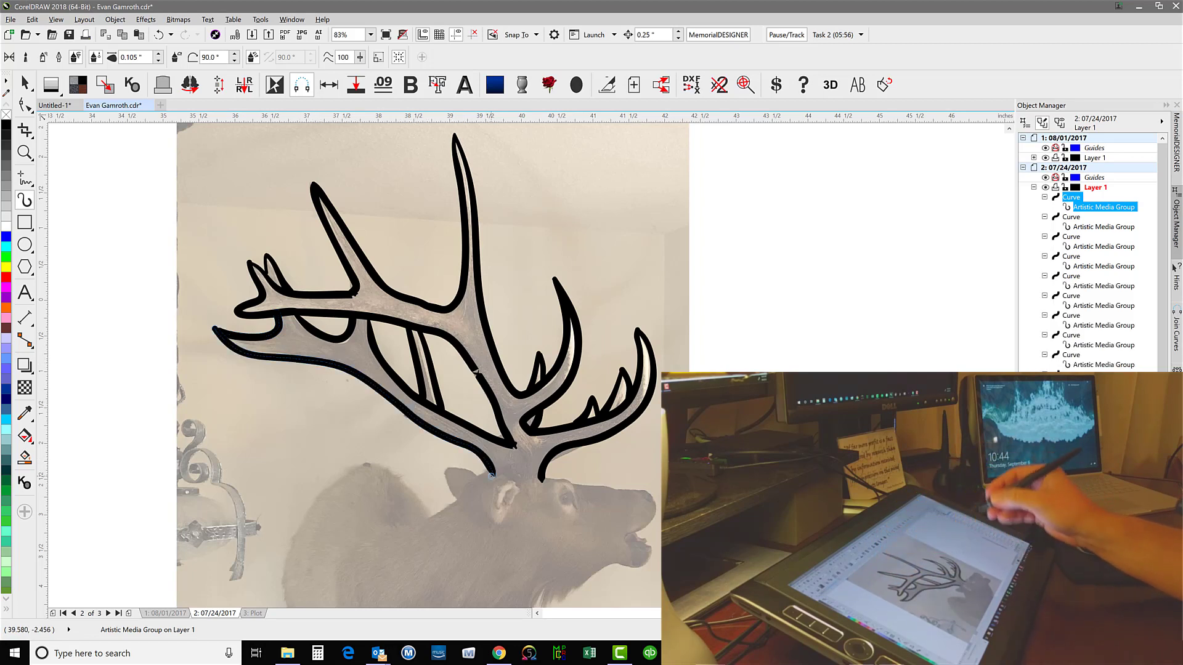
left_click_drag(118, 315, 85, 385)
left_click_drag(126, 265, 125, 252)
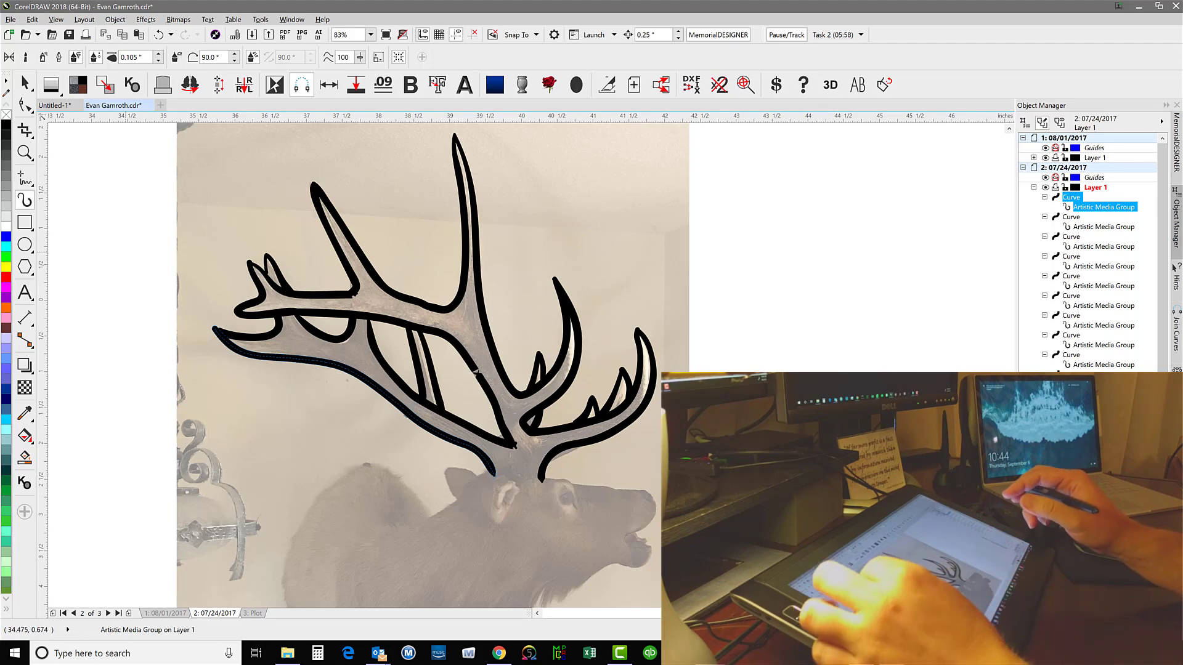
left_click(168, 38)
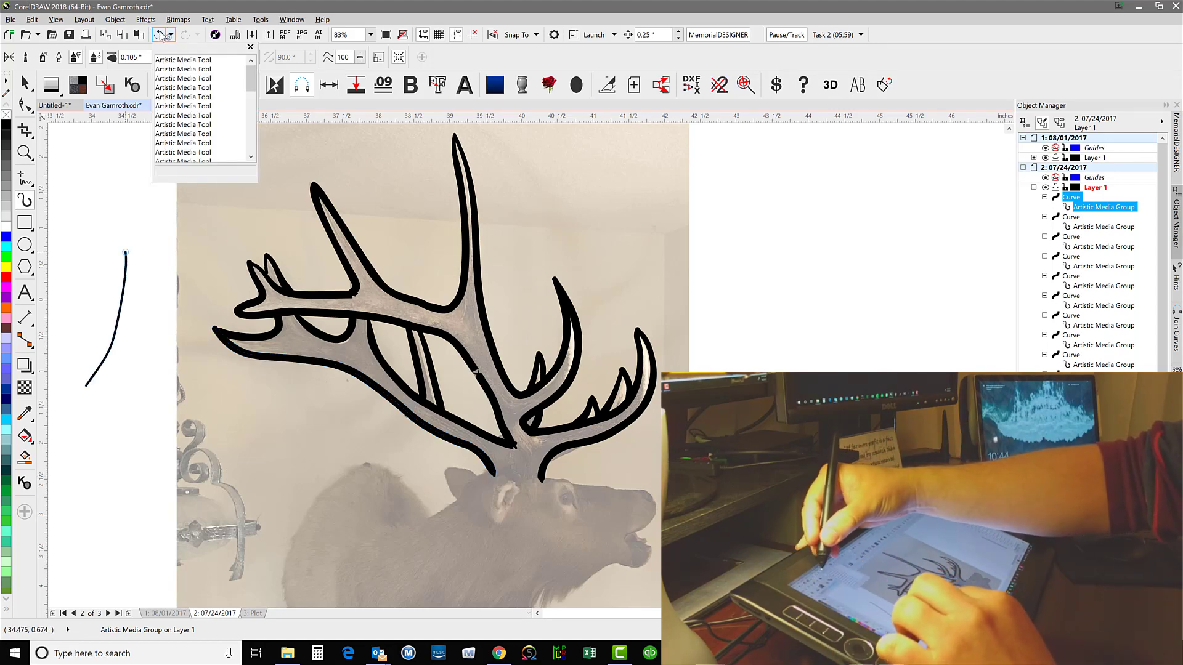
left_click(161, 36)
Trace the elk's forehead and muzzle from the front antler base around the nose to the mouth, thickening the nose line
scroll(431, 363, "up", 2)
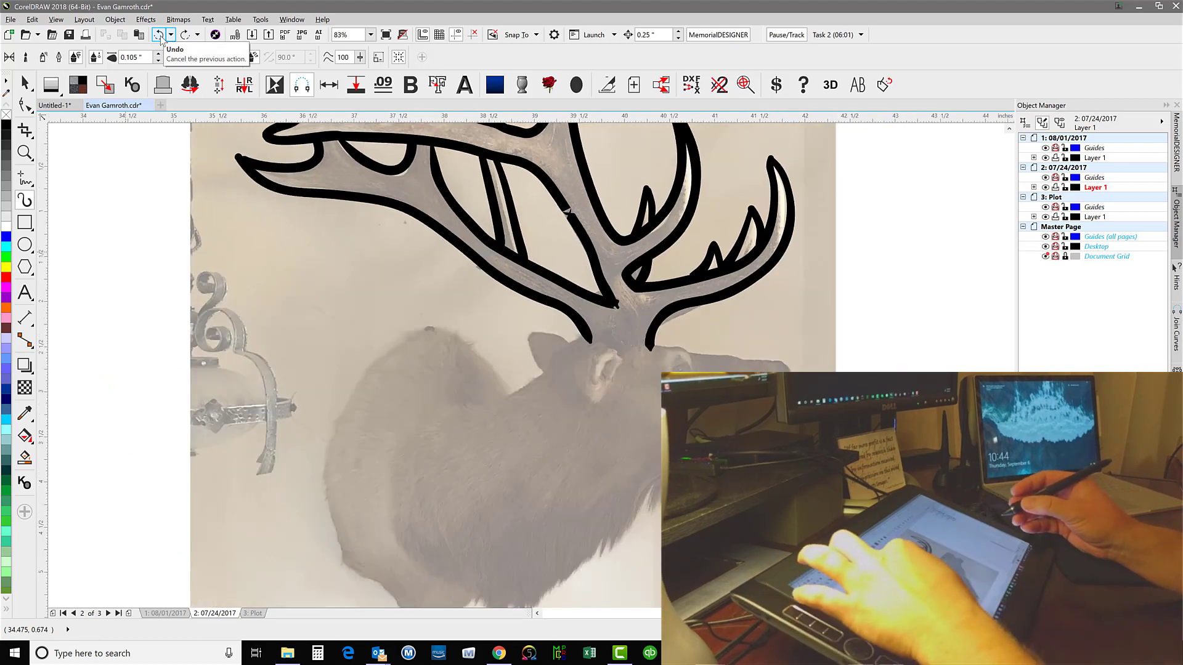
scroll(431, 363, "down", 2)
scroll(431, 364, "up", 1)
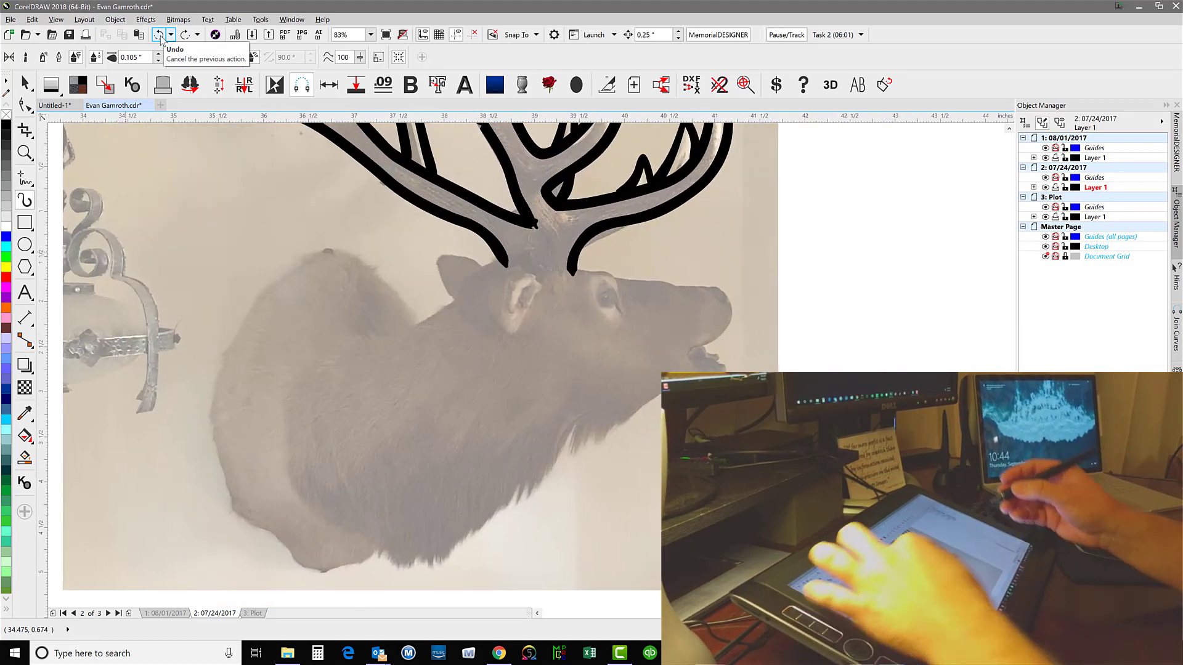
scroll(431, 364, "up", 2)
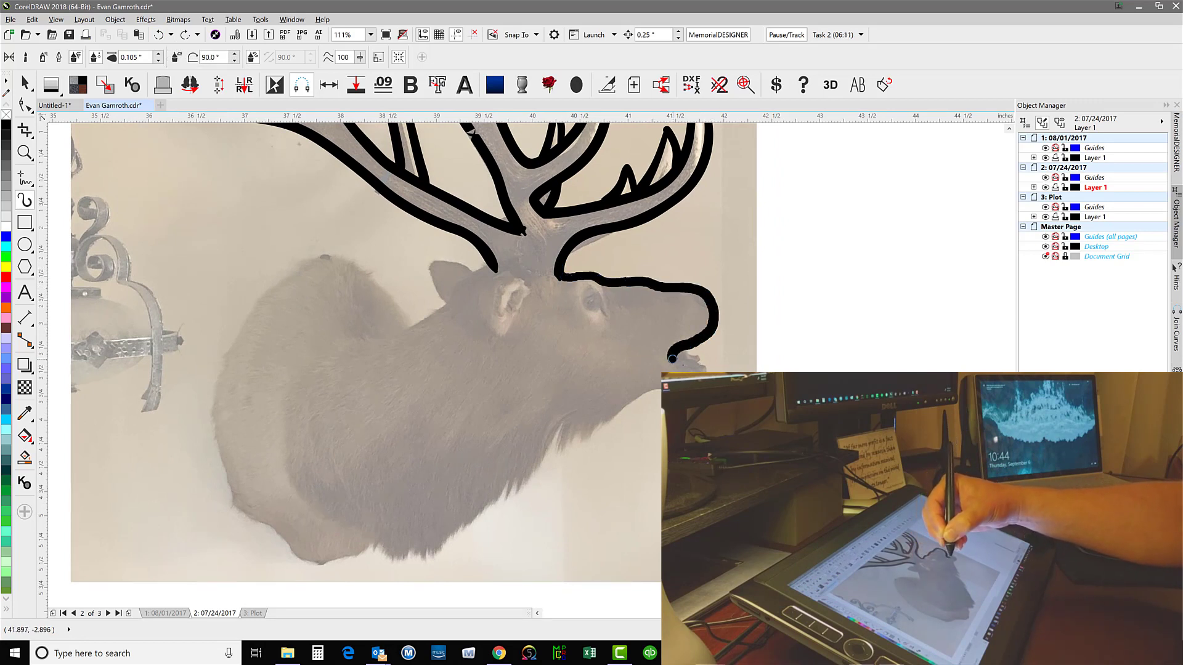
left_click_drag(673, 359, 702, 368)
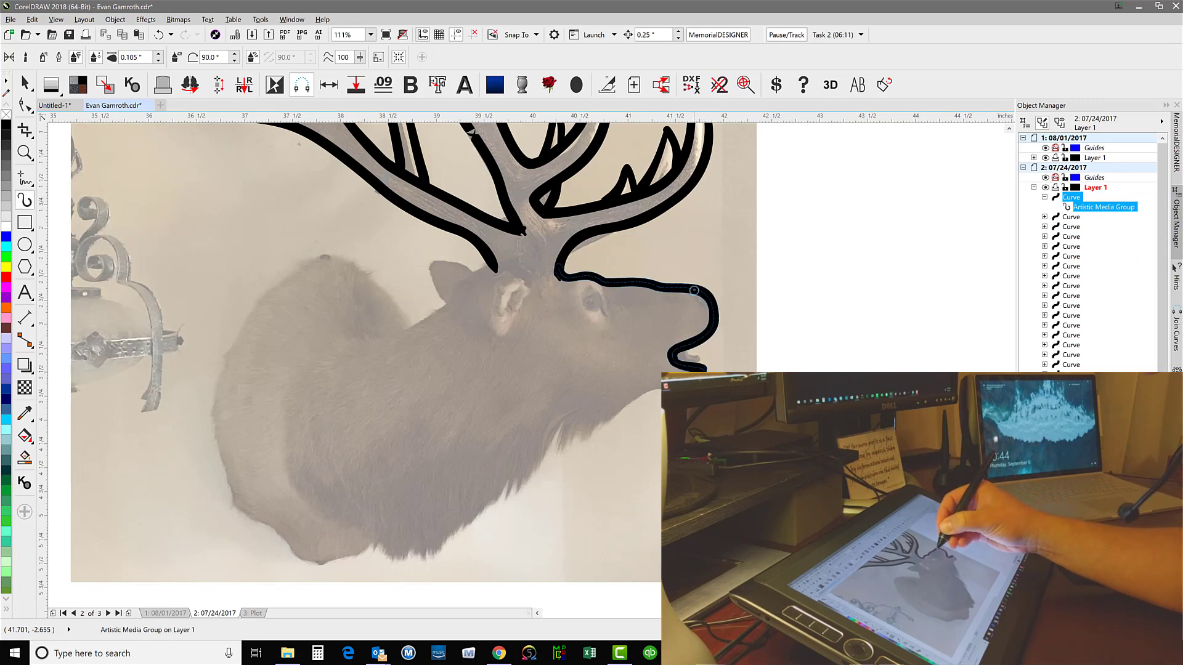
left_click_drag(707, 304, 711, 305)
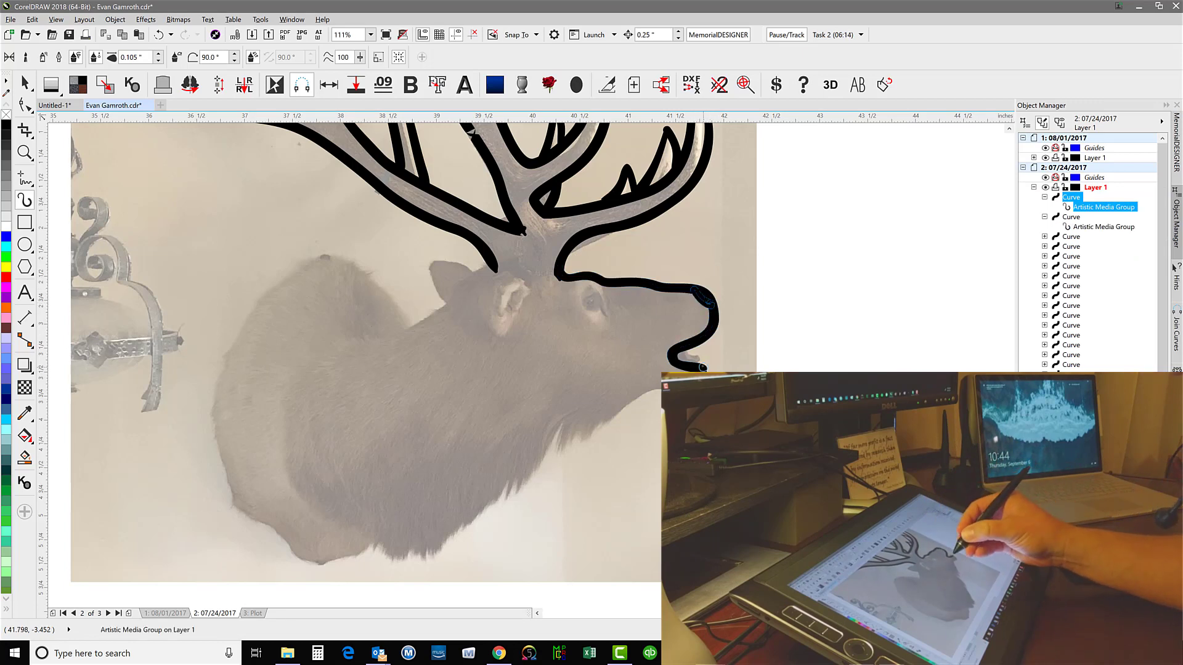
Trace the elk's lower jawline toward the throat and ink in the mouth and eye
left_click_drag(662, 386, 590, 440)
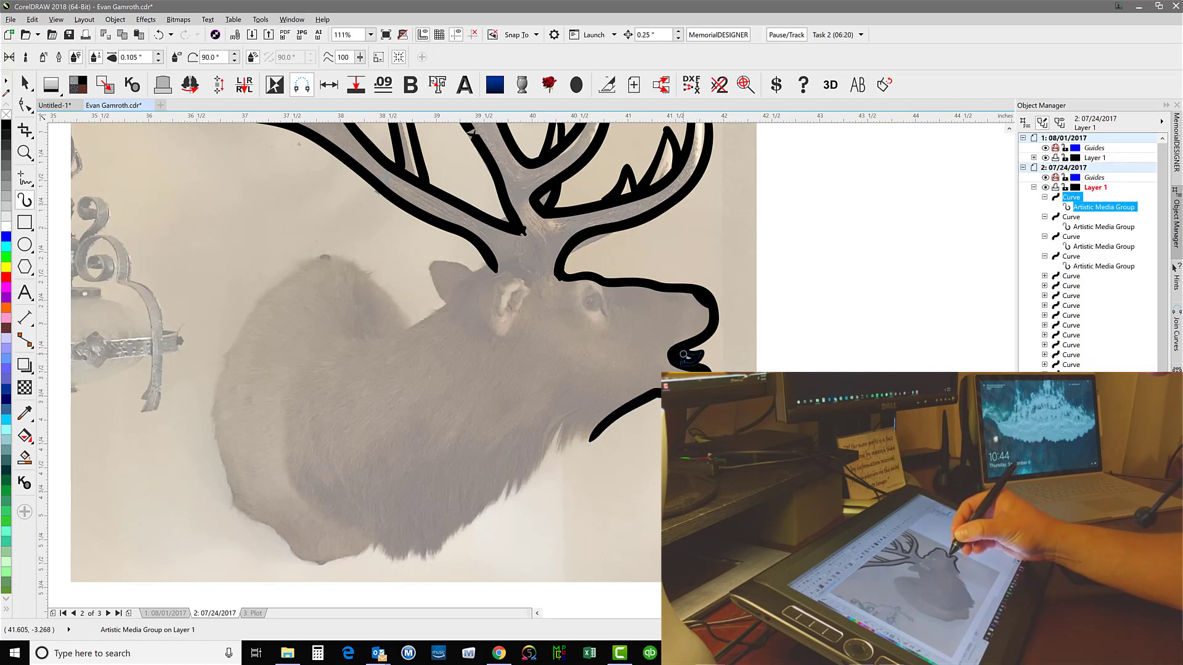
left_click_drag(683, 354, 689, 357)
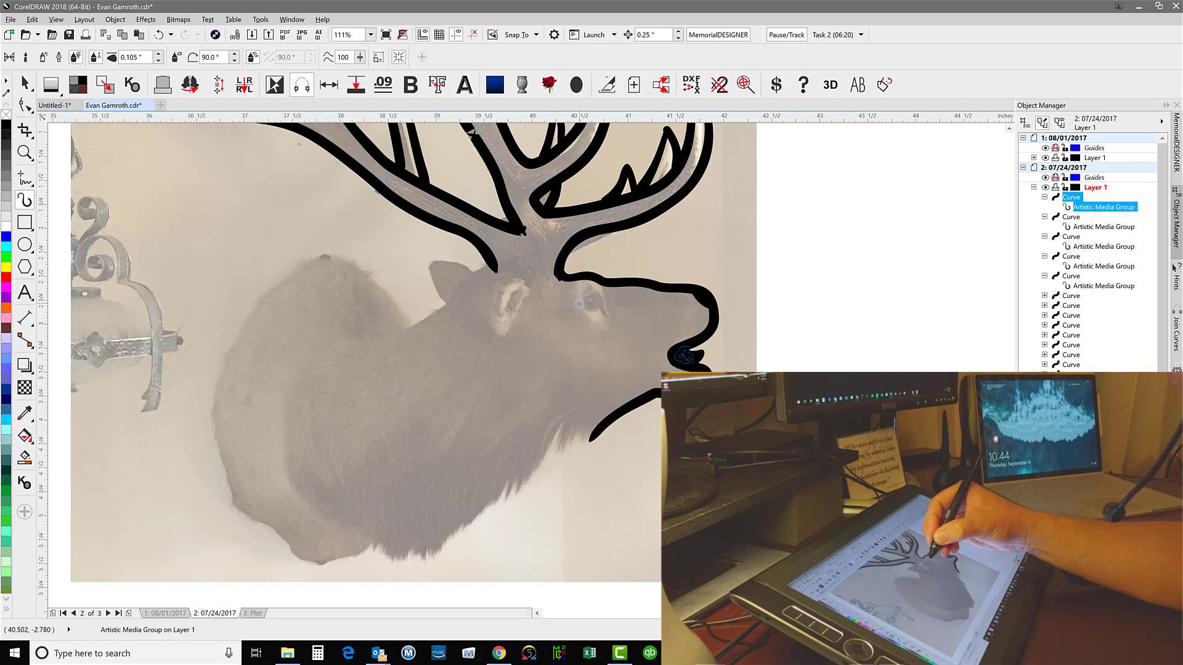
left_click_drag(579, 303, 613, 317)
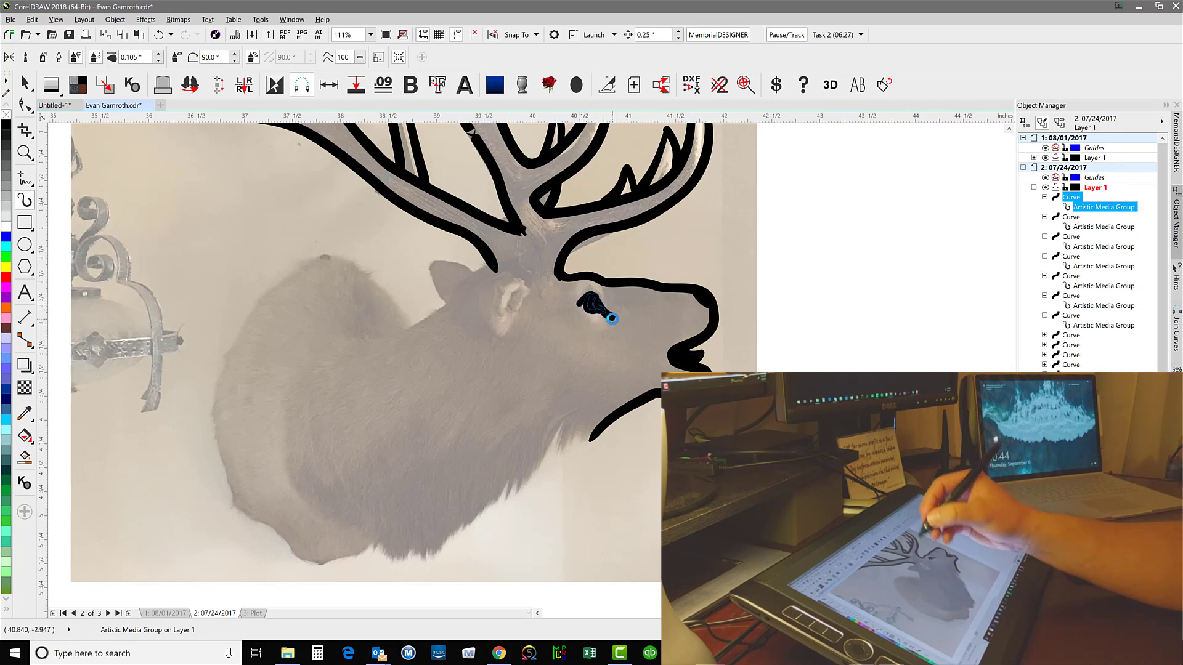
Outline the elk's near ear and trace the nape from the antler base down onto the neck
mouse_move(529, 287)
left_mouse_down()
mouse_move(484, 280)
mouse_move(492, 334)
left_mouse_up()
left_click_drag(467, 274, 453, 291)
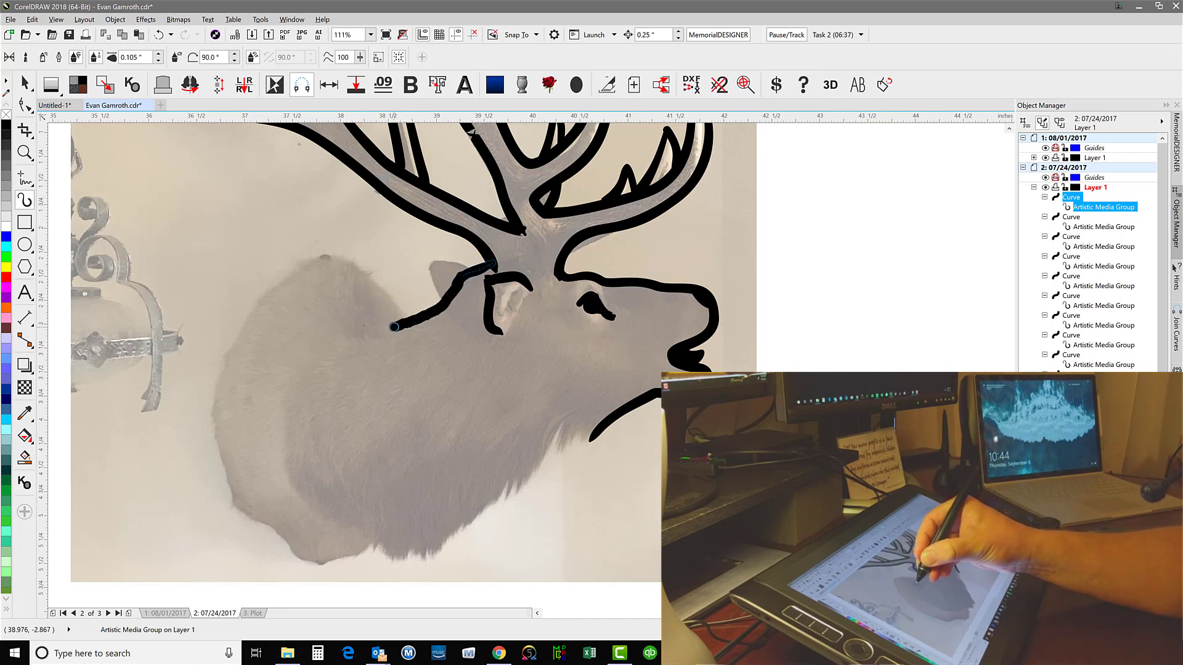
left_click_drag(364, 325, 369, 329)
Outline the far ear and the hump down the mount's rear edge, and add the near ear's inner fold
mouse_move(473, 270)
left_mouse_down()
mouse_move(432, 261)
mouse_move(445, 307)
mouse_move(345, 258)
mouse_move(260, 301)
mouse_move(215, 391)
left_mouse_up()
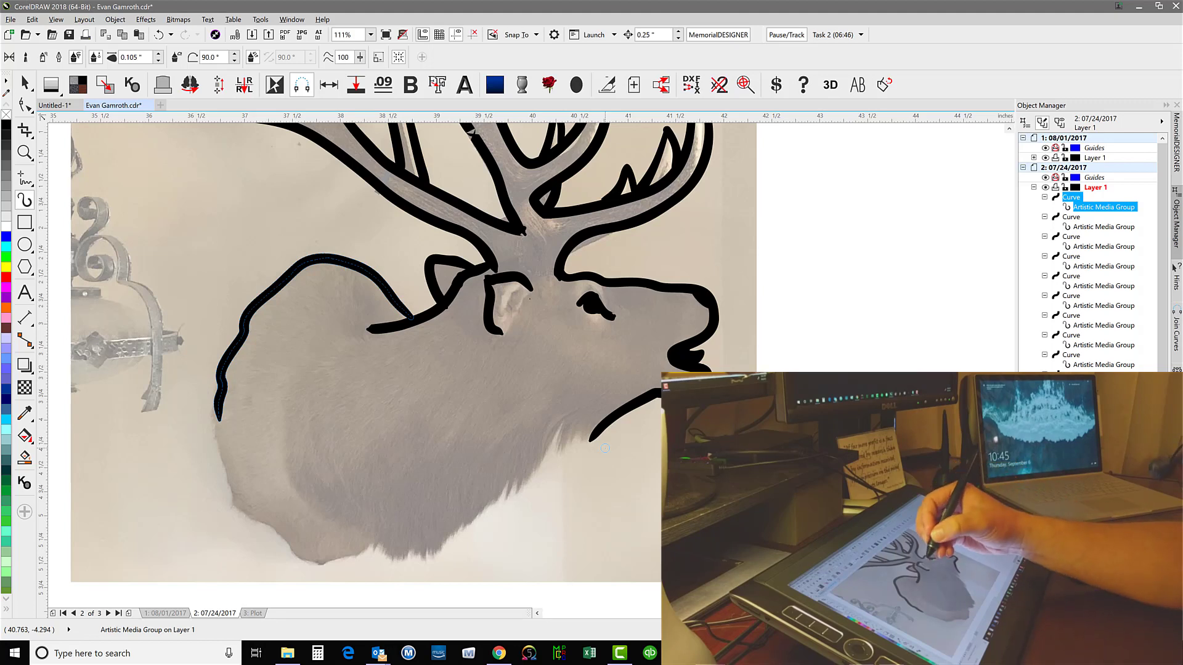
left_click_drag(513, 303, 508, 330)
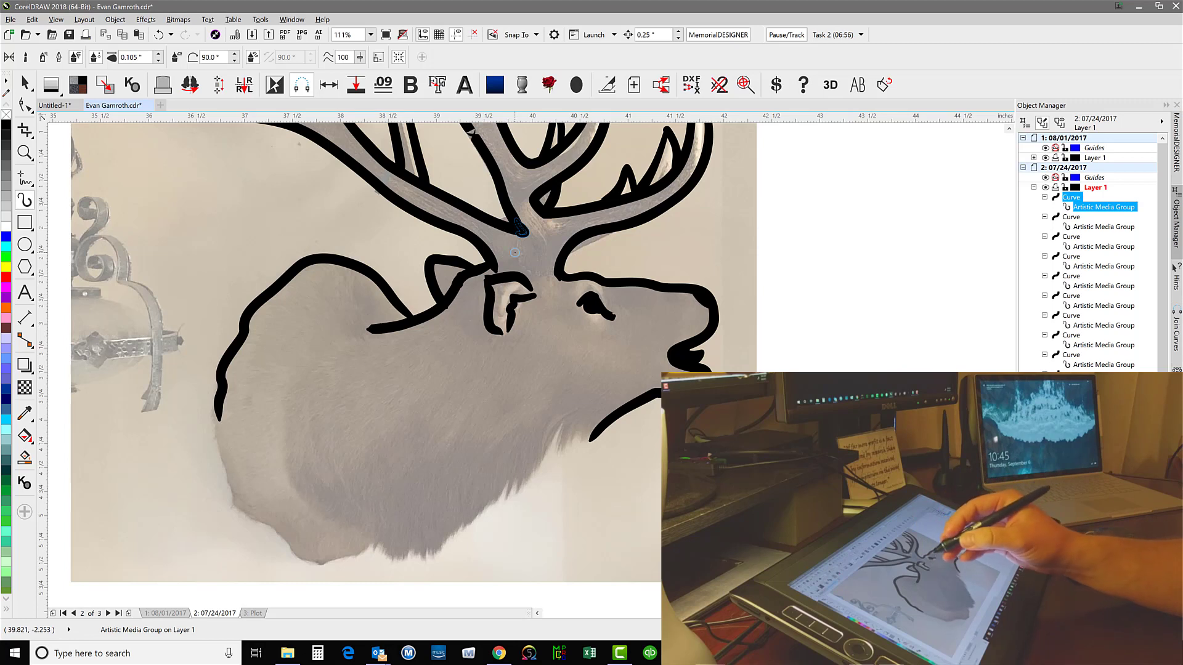
left_click_drag(365, 328, 345, 338)
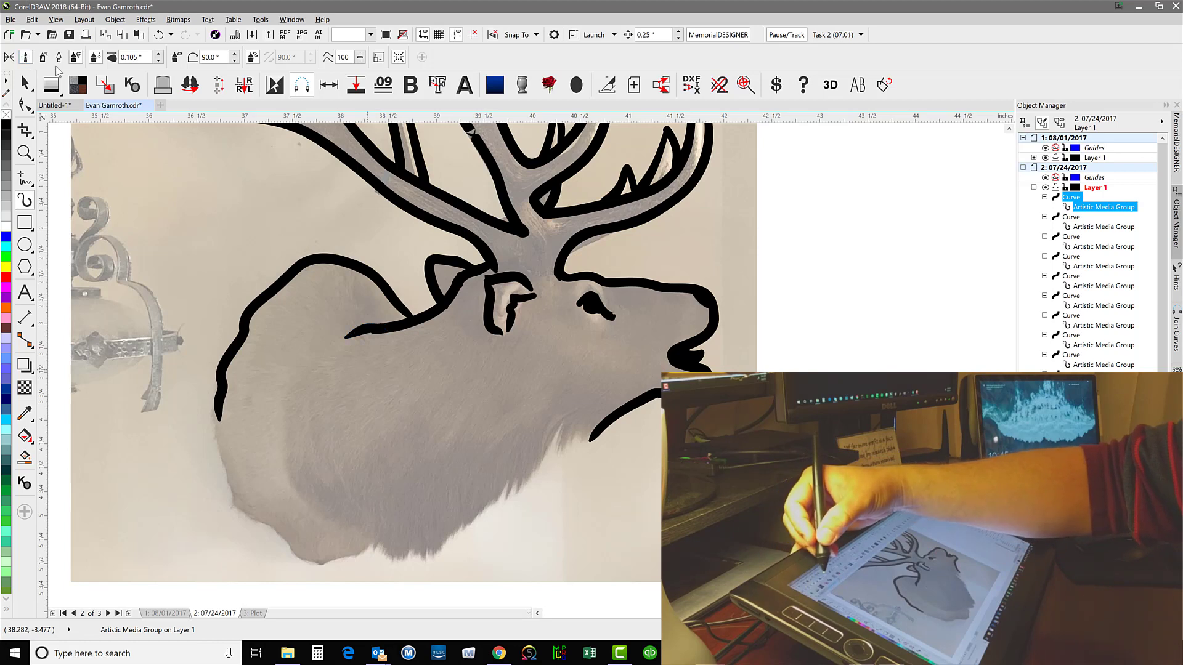
Draw tapered fur strokes along the throat and down the chest edge using the Artistic Media Preset mode
left_click(25, 56)
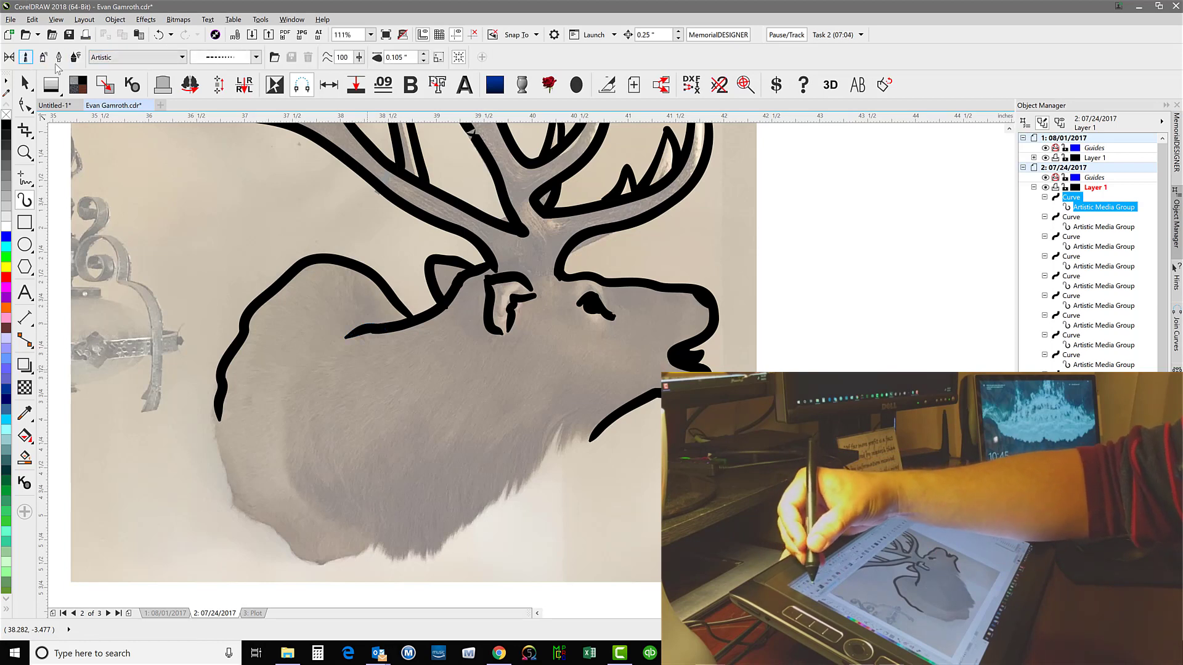
left_click(10, 56)
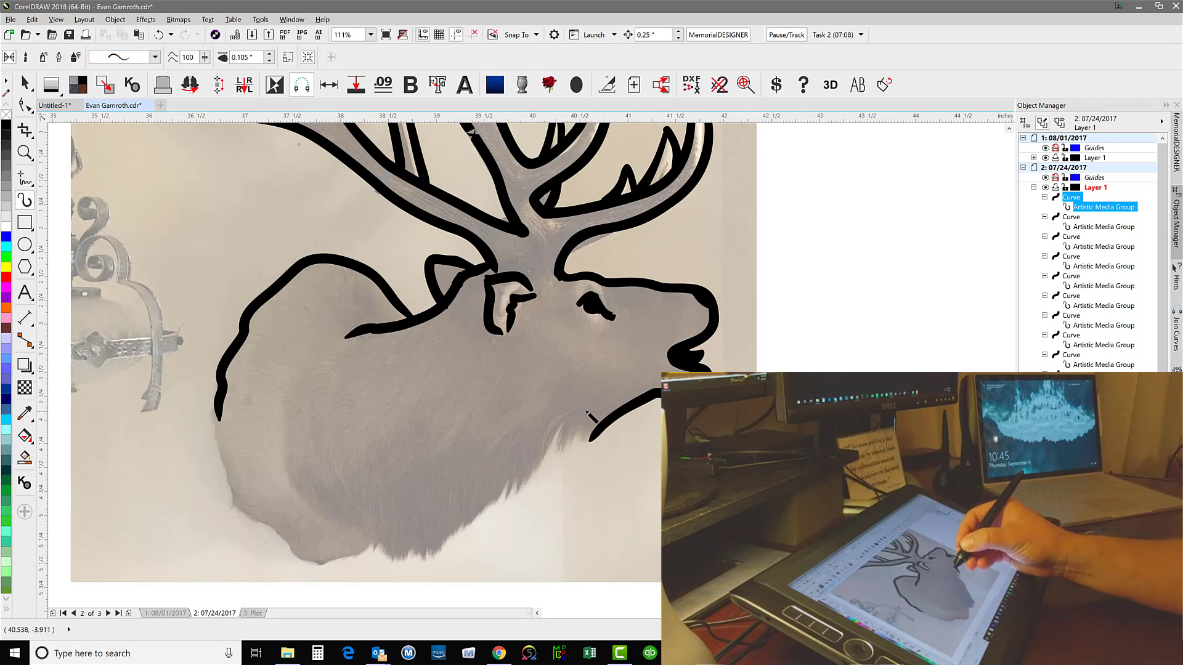
left_click_drag(532, 489, 588, 410)
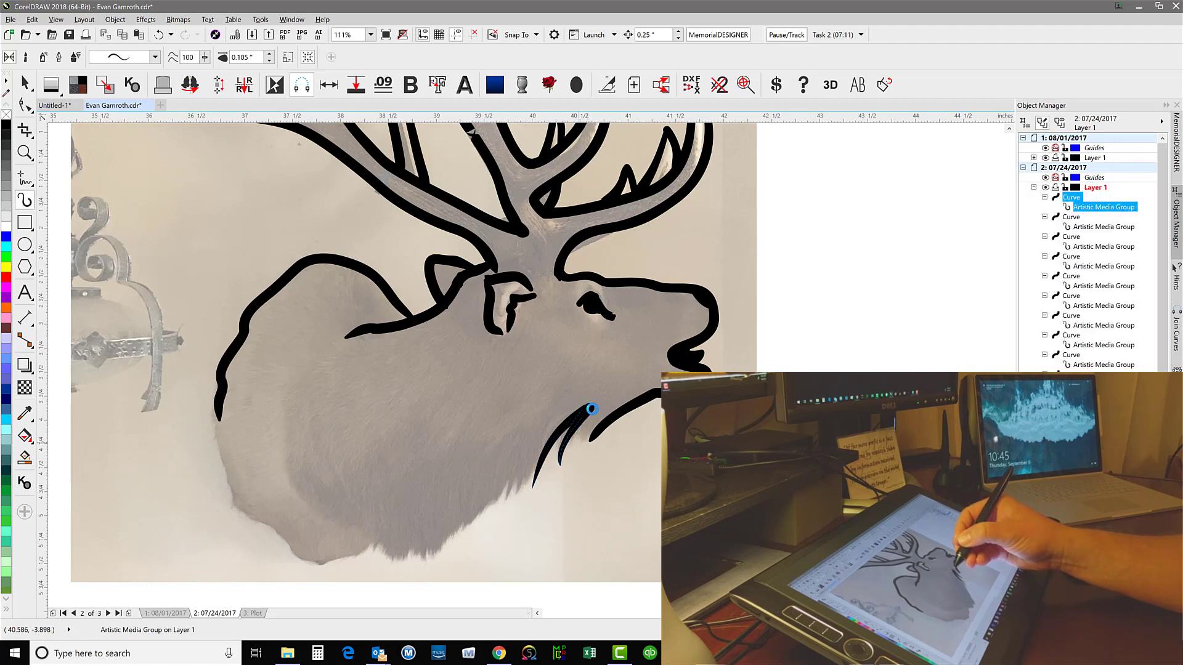
mouse_move(490, 512)
left_mouse_down()
mouse_move(524, 444)
mouse_move(517, 502)
mouse_move(527, 443)
mouse_move(537, 471)
left_mouse_up()
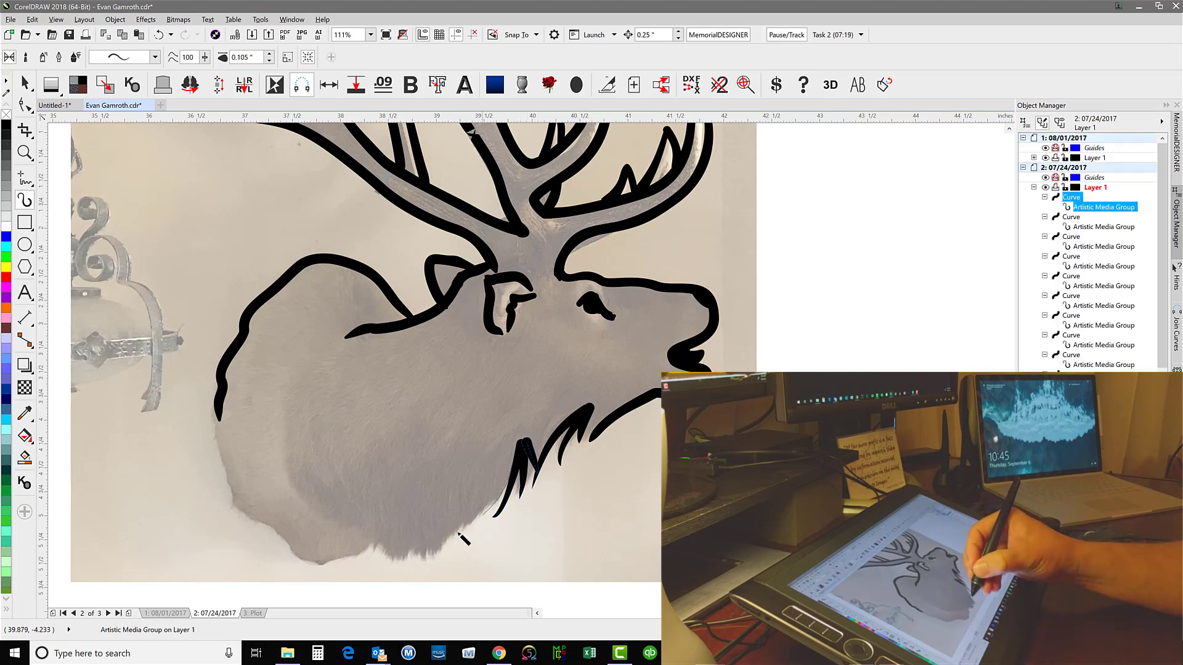
left_click_drag(523, 441, 434, 551)
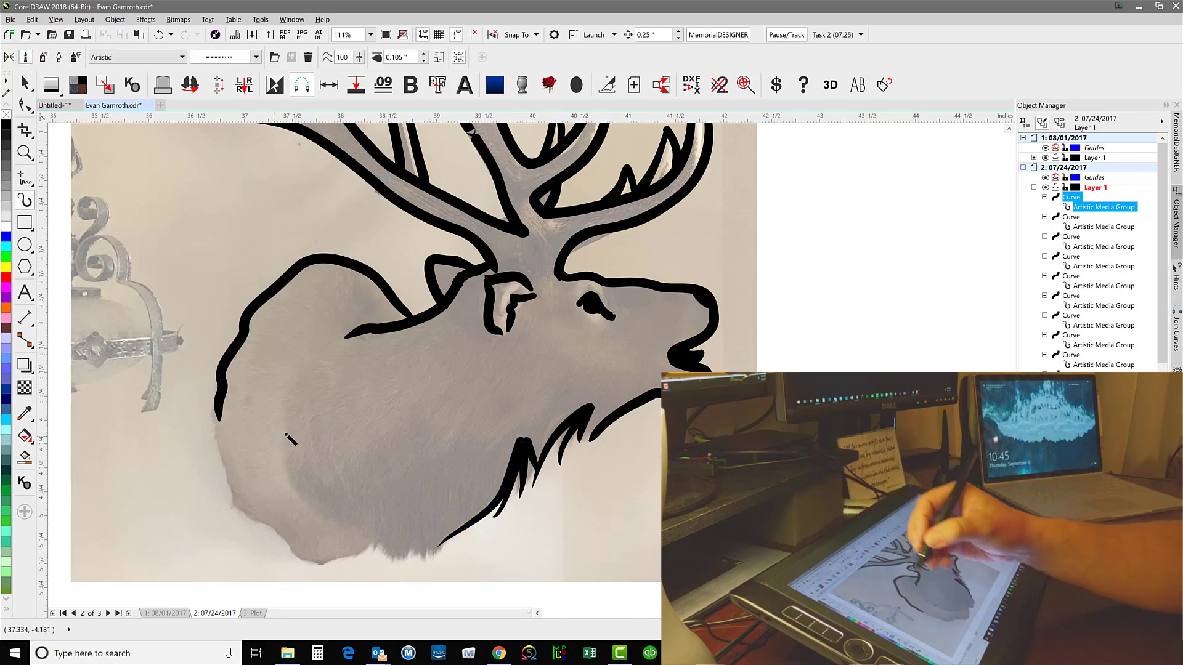
Return Artistic Media to the pen-sensitive stroke at 0.105" width and join the throat fur to the end of the jawline
left_click(75, 57)
left_click(76, 58)
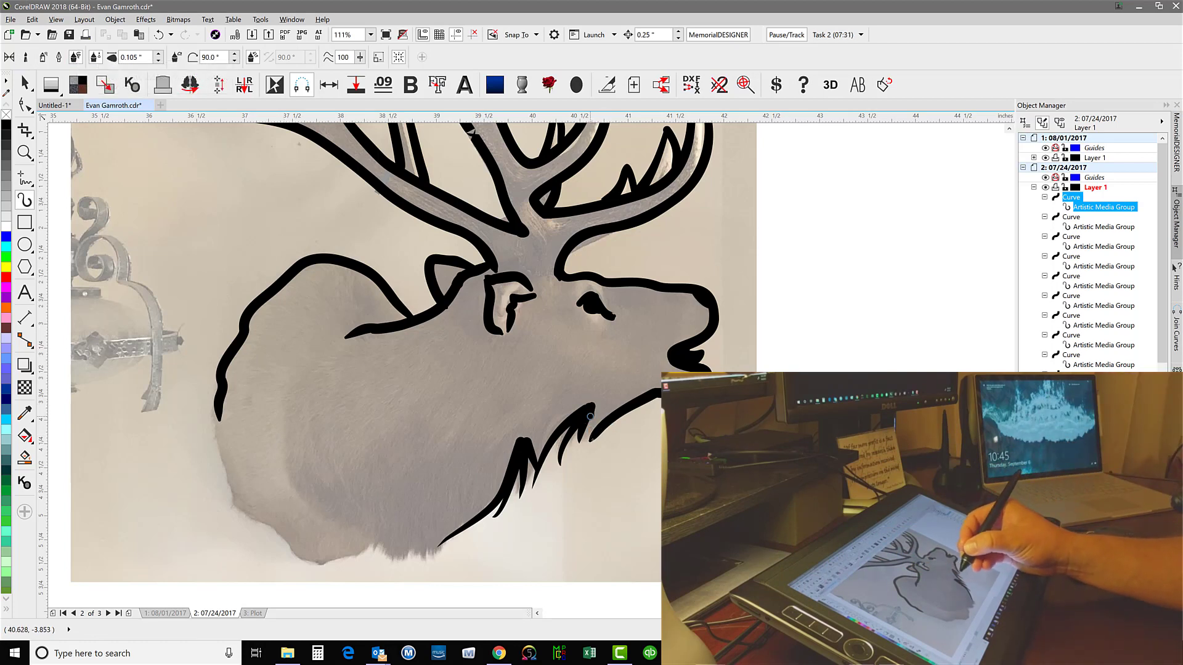
left_click_drag(589, 416, 591, 441)
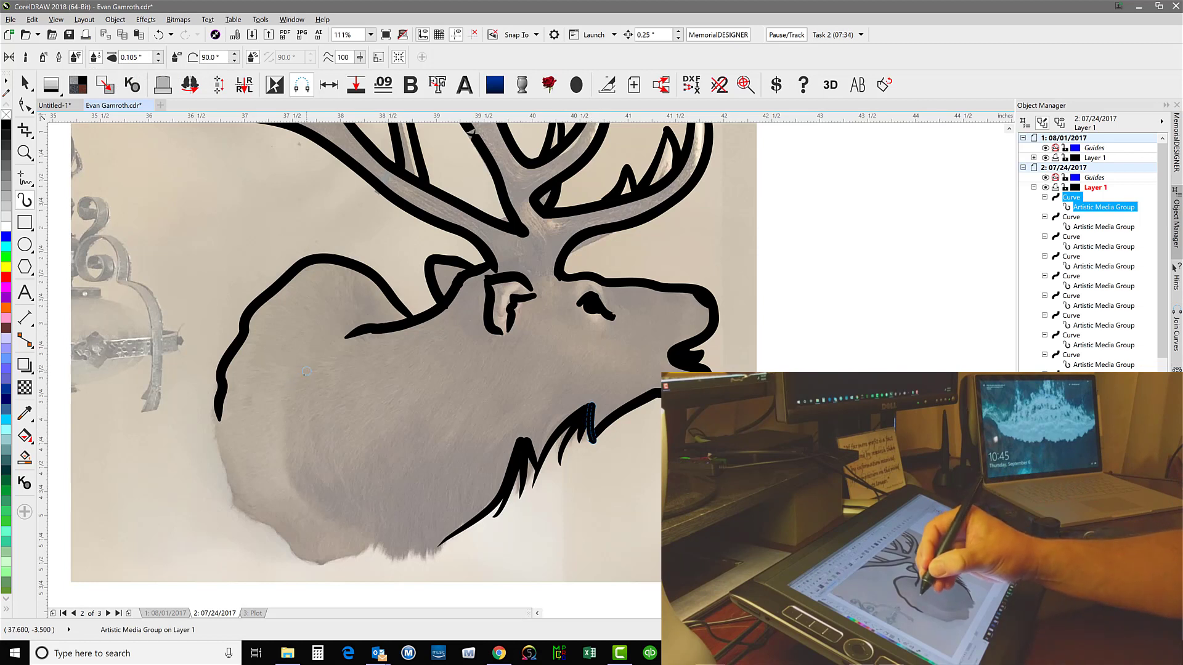
Trace the inner shoulder contour and the mount's rear edge around its base, and add jagged fur across the chest bottom
mouse_move(290, 458)
left_mouse_down()
mouse_move(303, 493)
mouse_move(364, 539)
left_mouse_up()
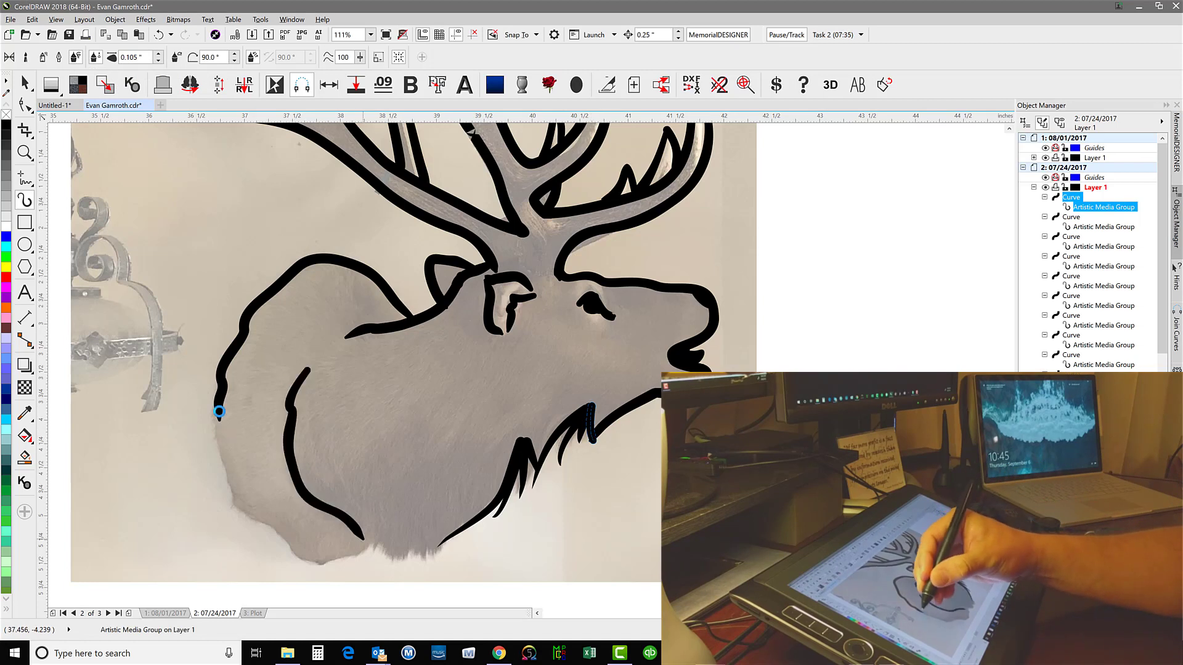
right_click(221, 411)
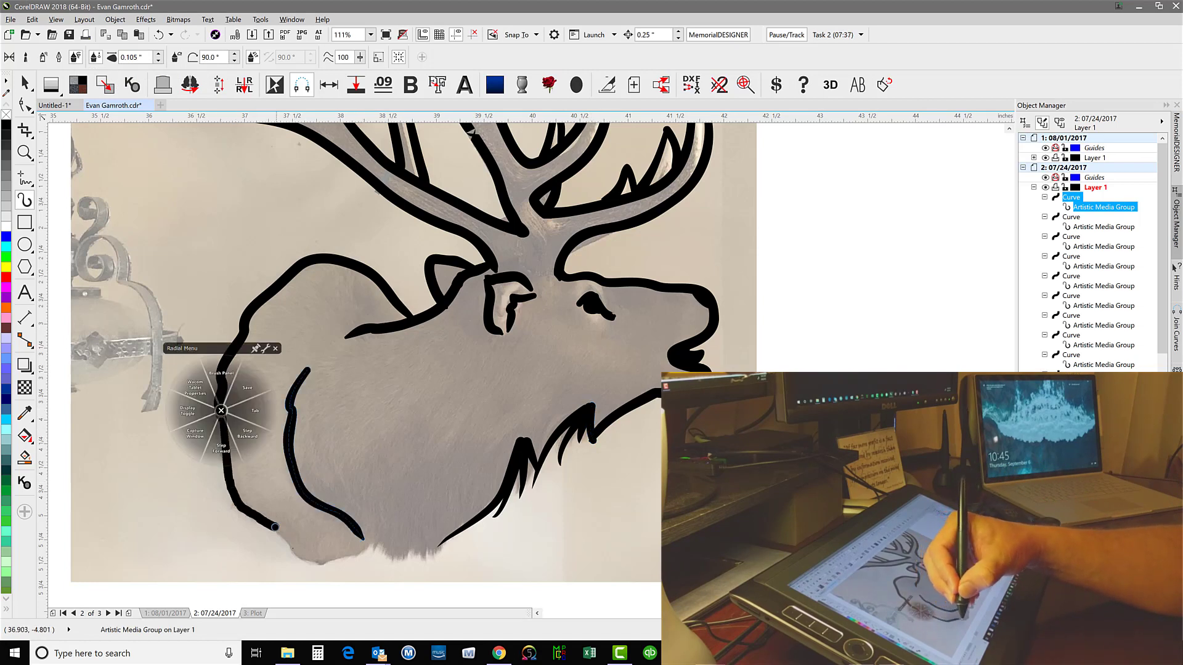
left_click_drag(315, 560, 367, 546)
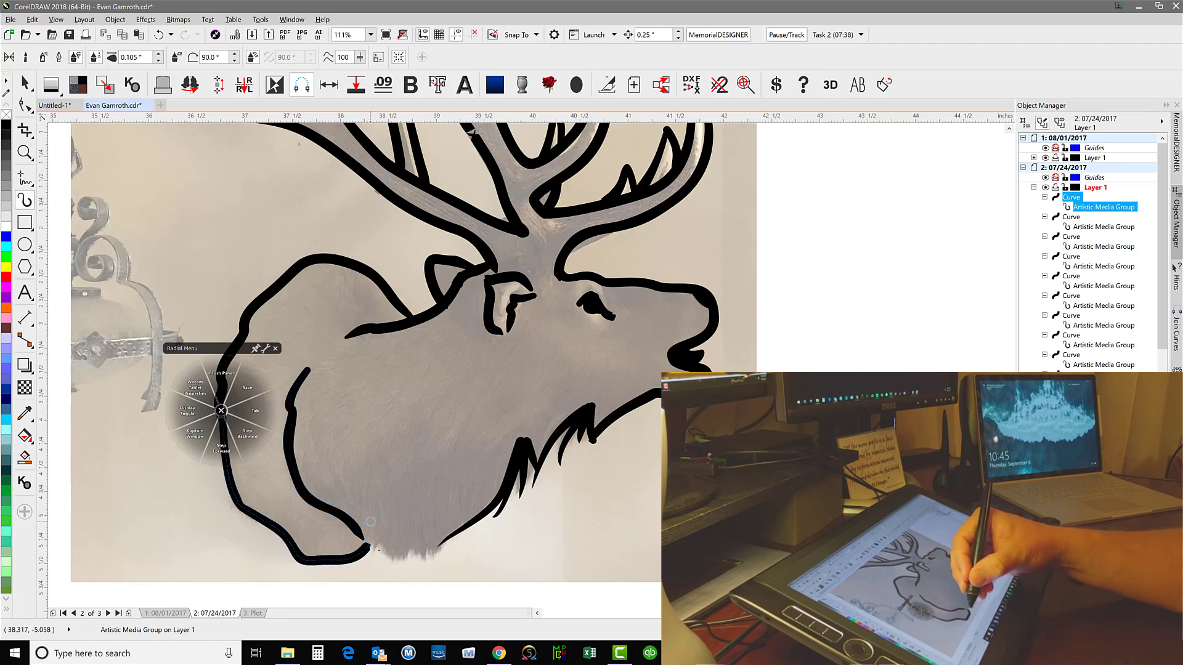
left_click_drag(410, 527, 432, 563)
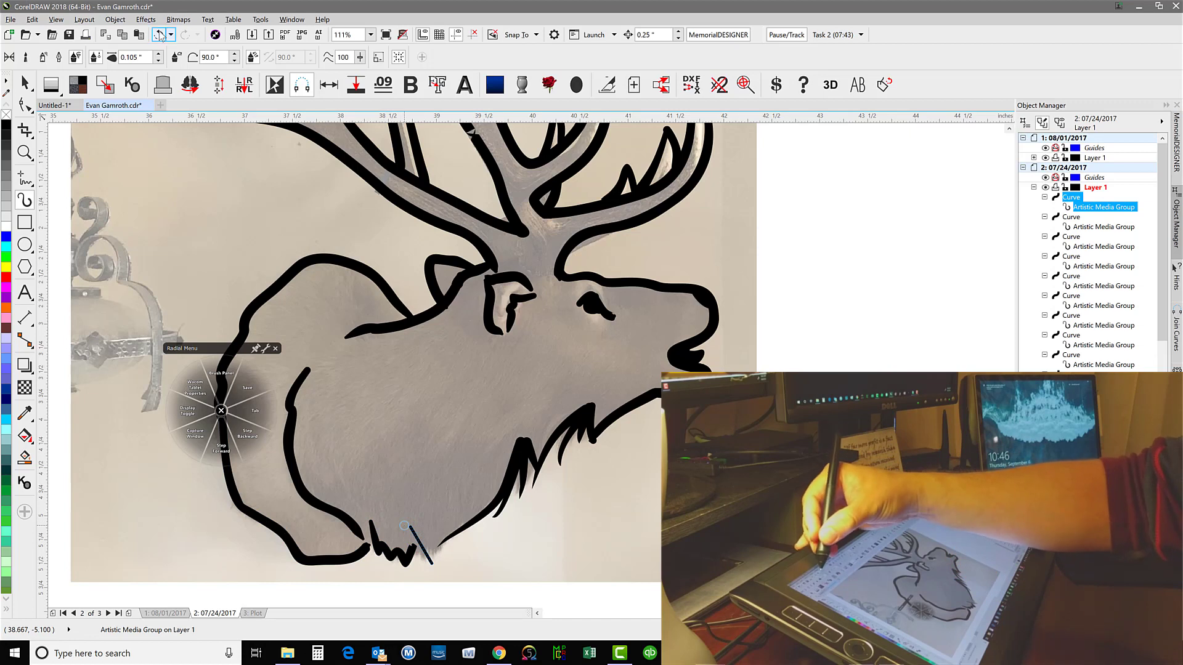
key("ctrl+z")
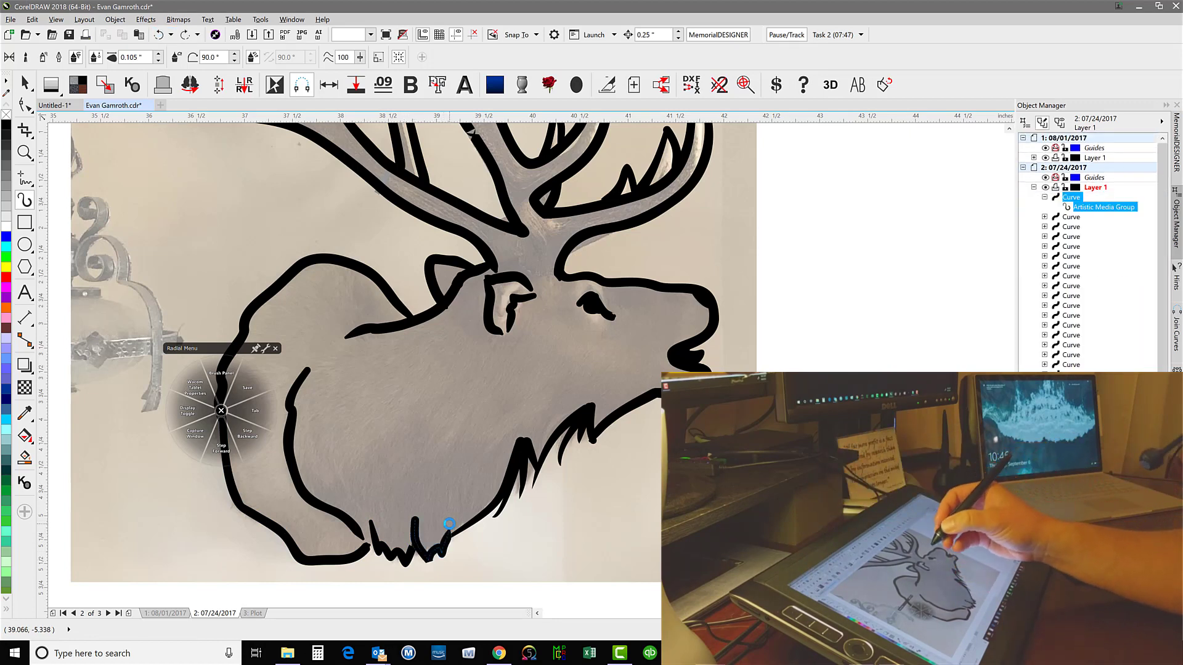
Add detail strokes at the eye's inner corner, the antler fork and the neck, and thicken the throat fur with overlapping strokes
left_click_drag(590, 297, 566, 316)
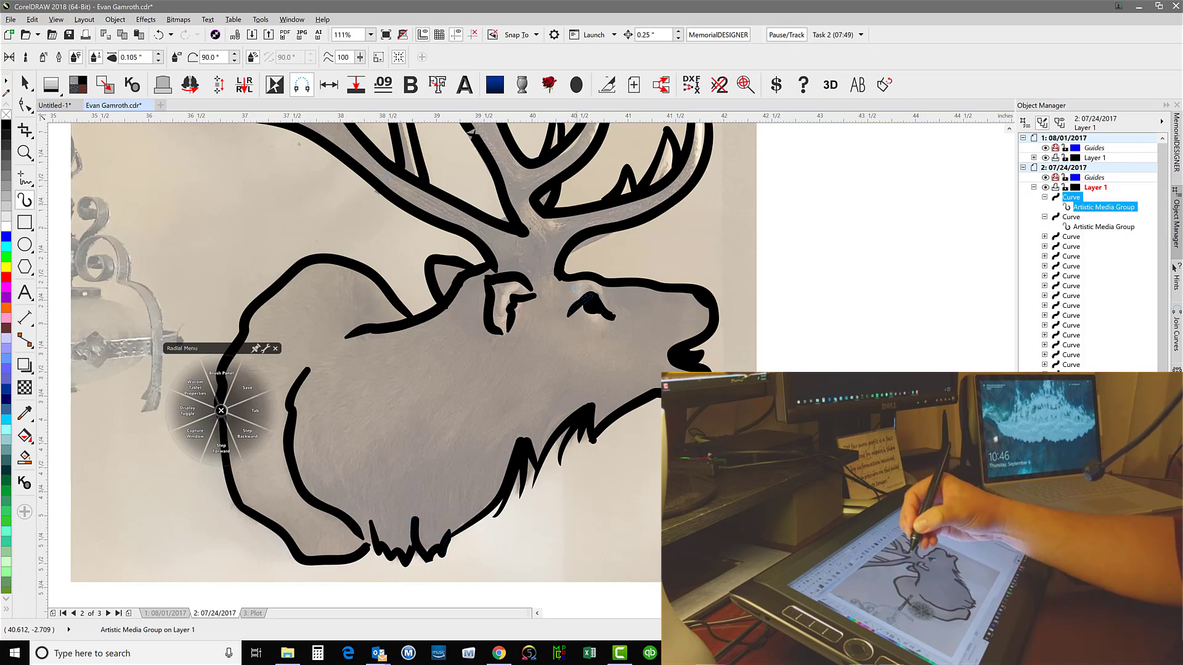
mouse_move(539, 255)
left_mouse_down()
mouse_move(515, 228)
mouse_move(538, 256)
mouse_move(514, 231)
mouse_move(534, 257)
left_mouse_up()
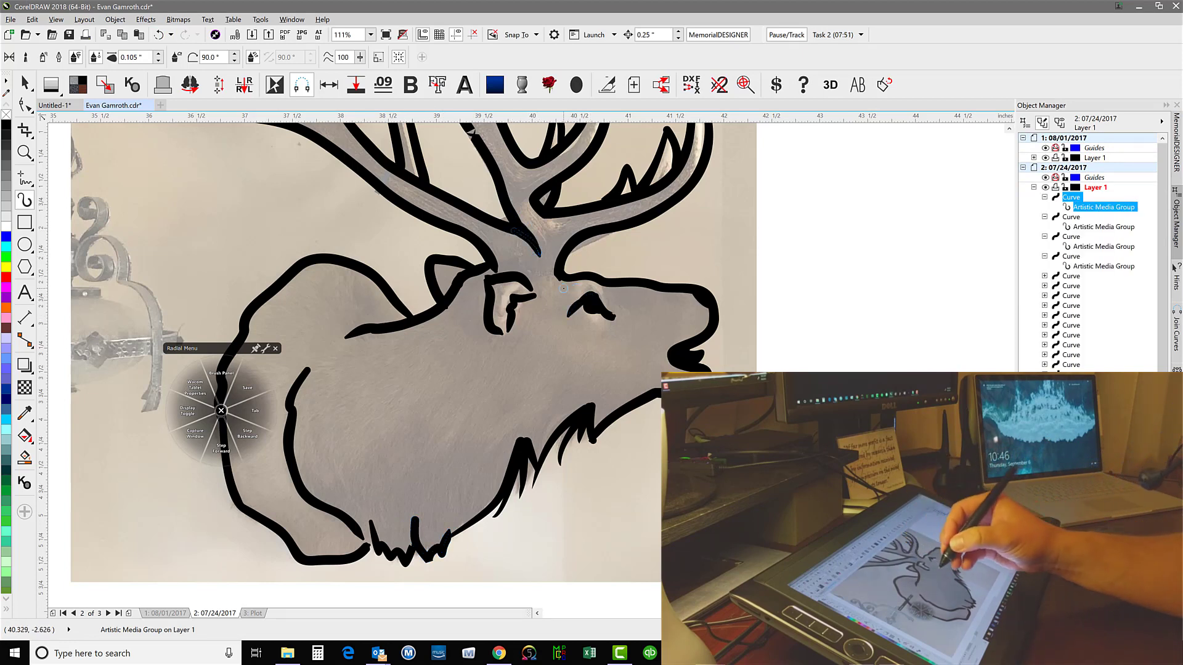
left_click_drag(488, 367, 481, 395)
left_click_drag(435, 439, 425, 465)
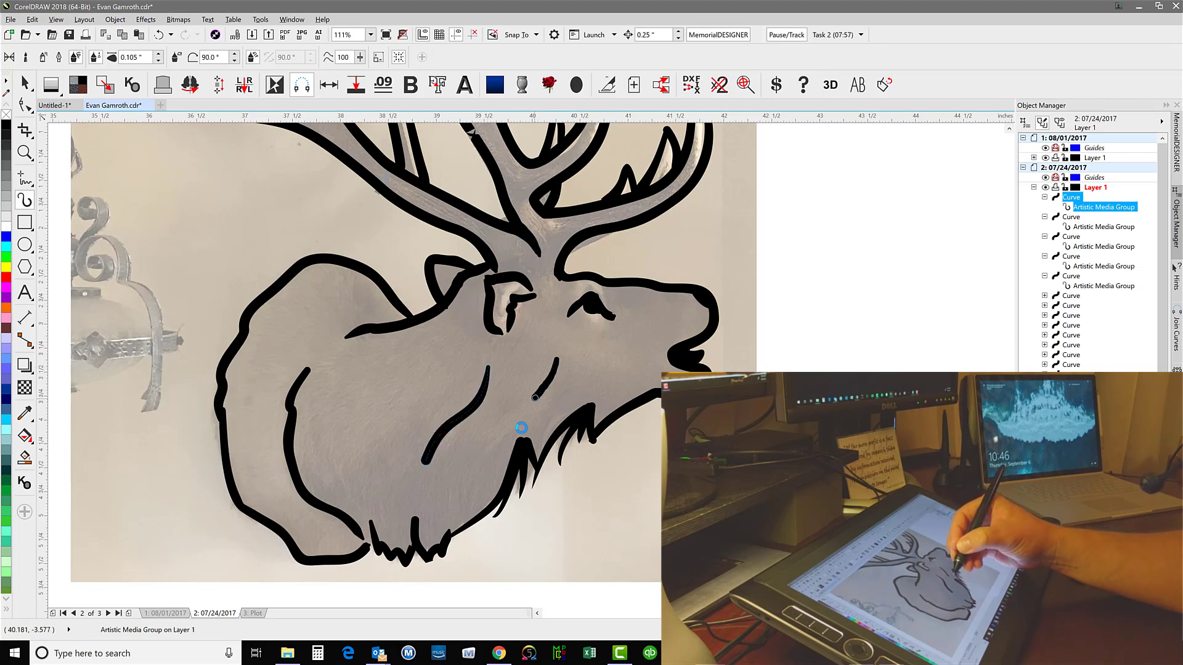
left_click_drag(535, 398, 511, 472)
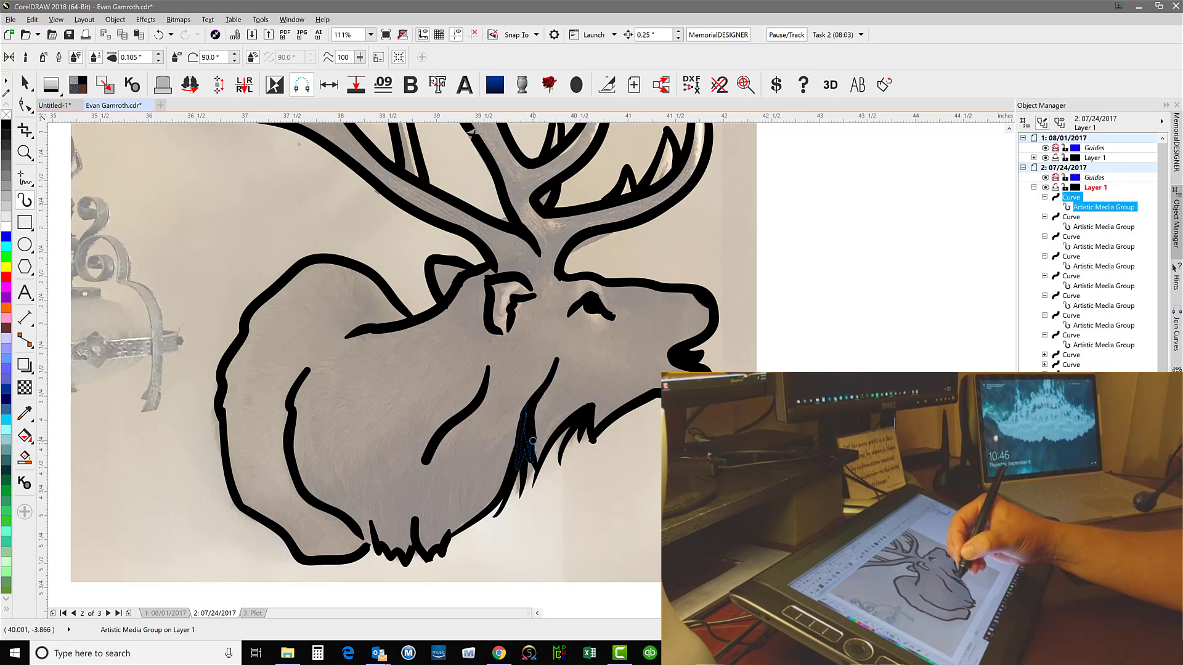
left_click_drag(543, 385, 536, 470)
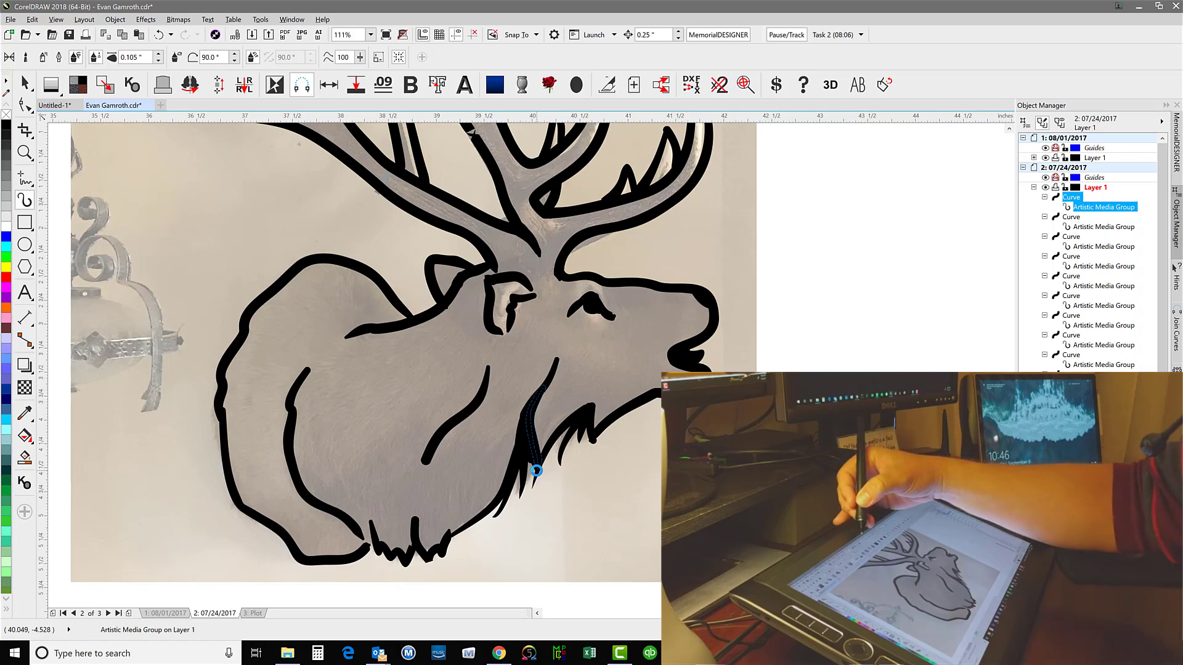
Inspect the traced strokes in wireframe view and return to the filled view
left_click(402, 34)
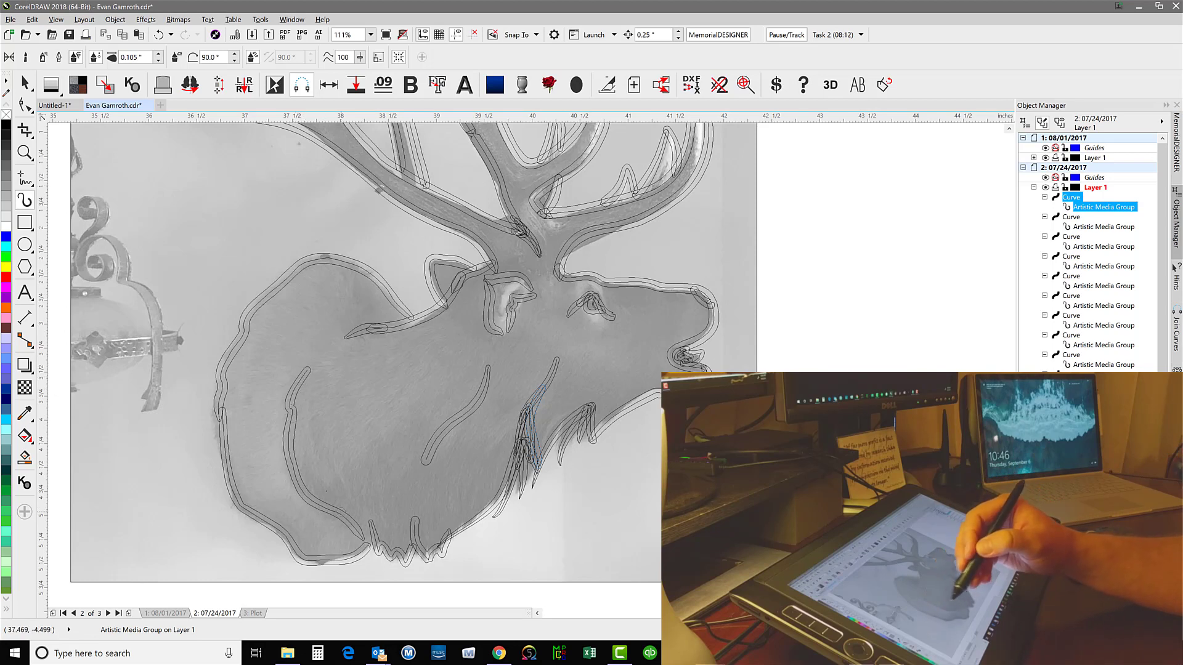
left_click(403, 35)
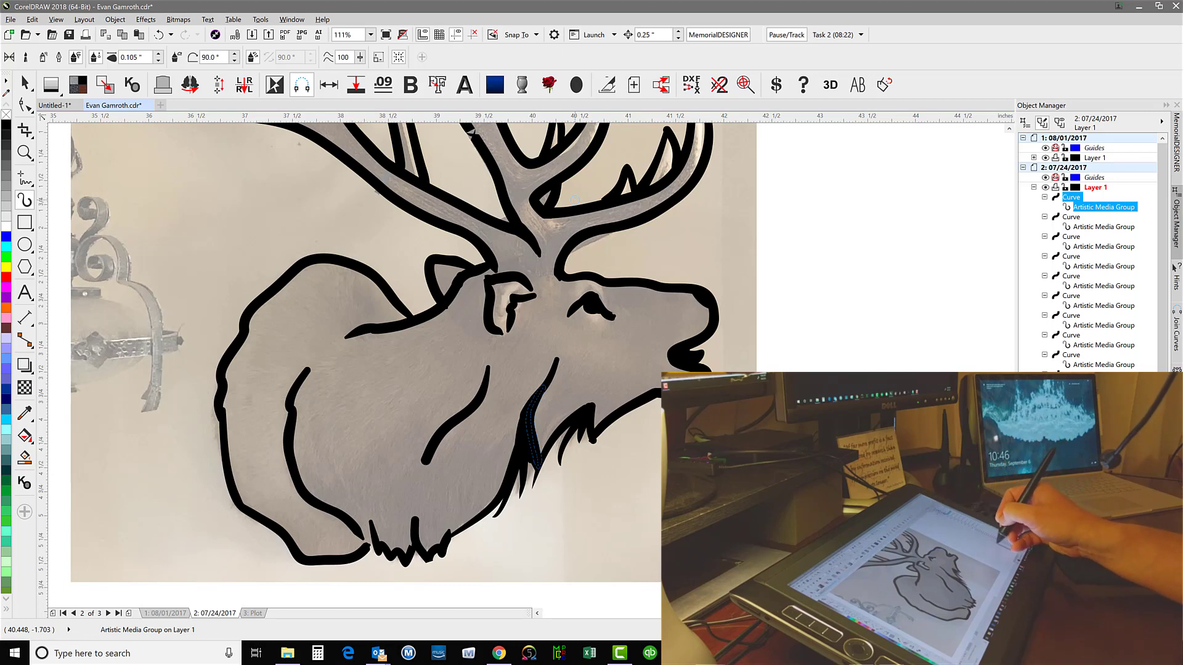
Thicken the tine junctions and small fork tip on the front antler, and ink the notch line on the rear antler
scroll(395, 364, "up", 5)
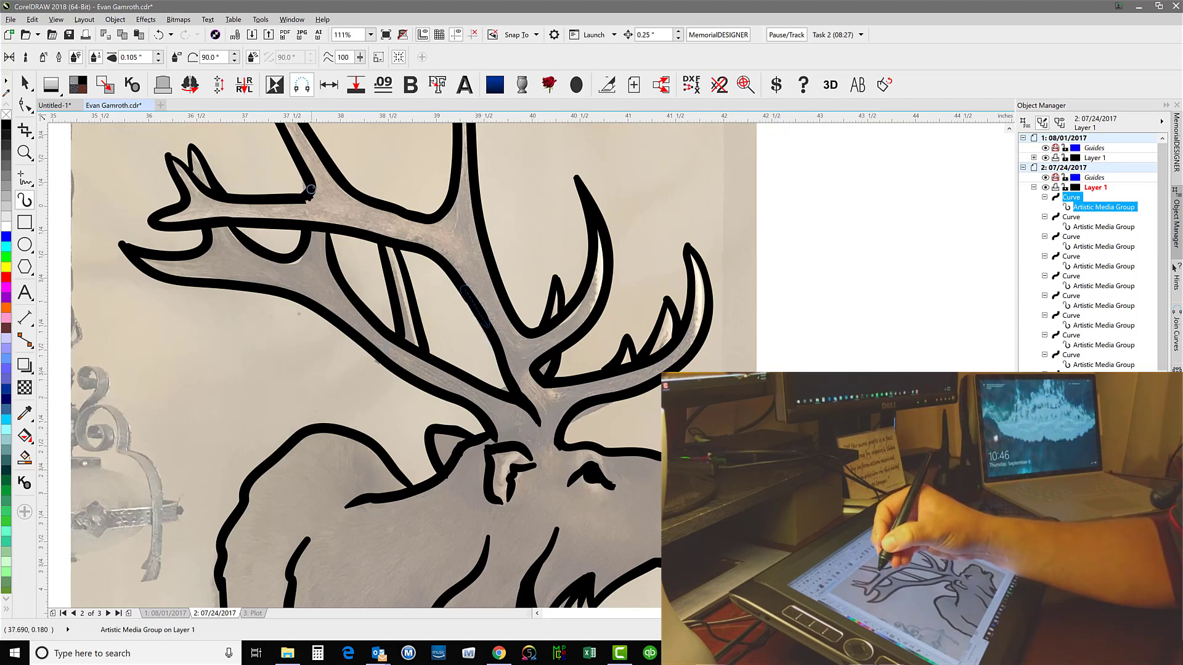
left_click_drag(311, 196, 305, 199)
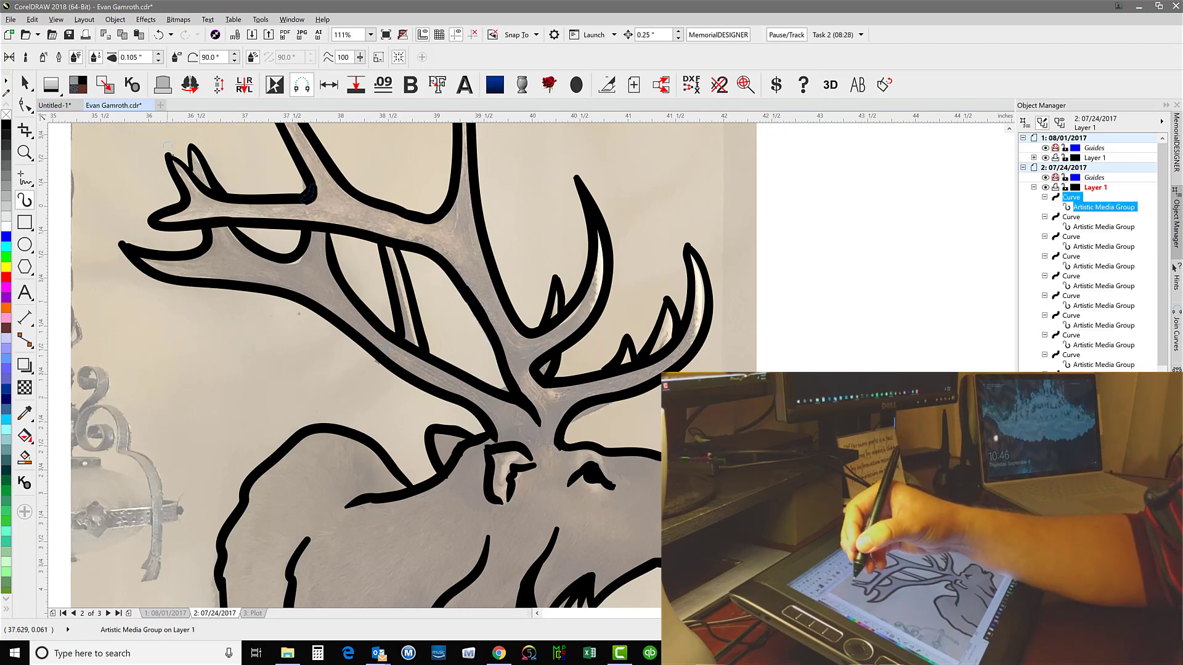
left_click_drag(169, 156, 185, 166)
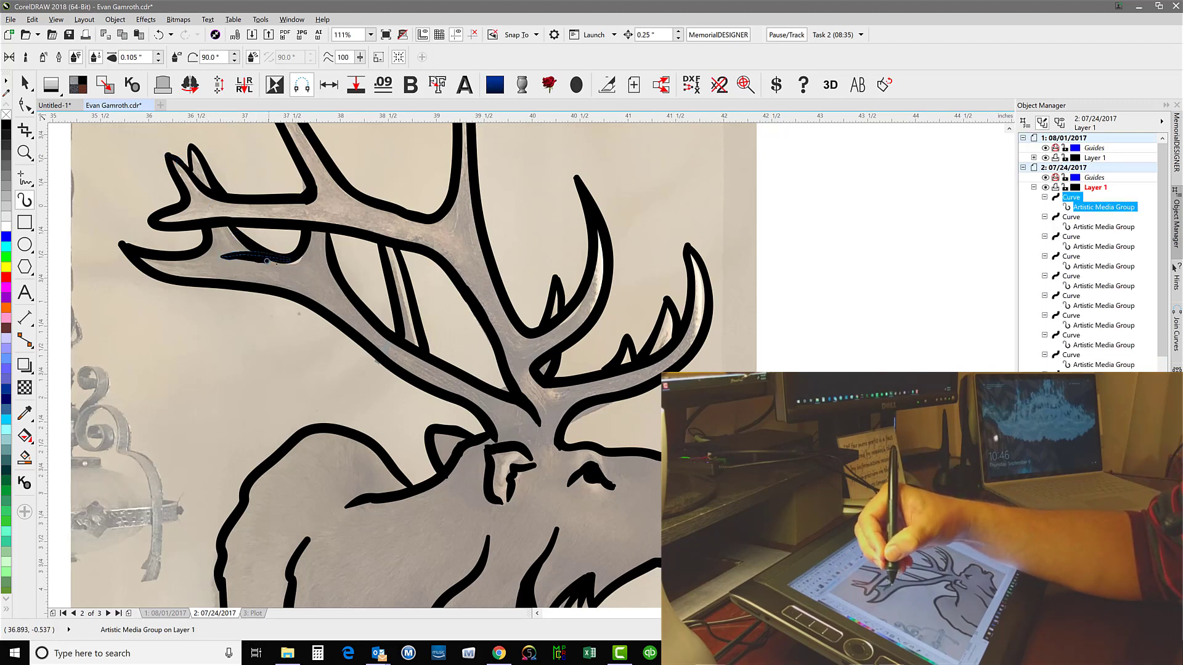
left_click_drag(266, 261, 299, 267)
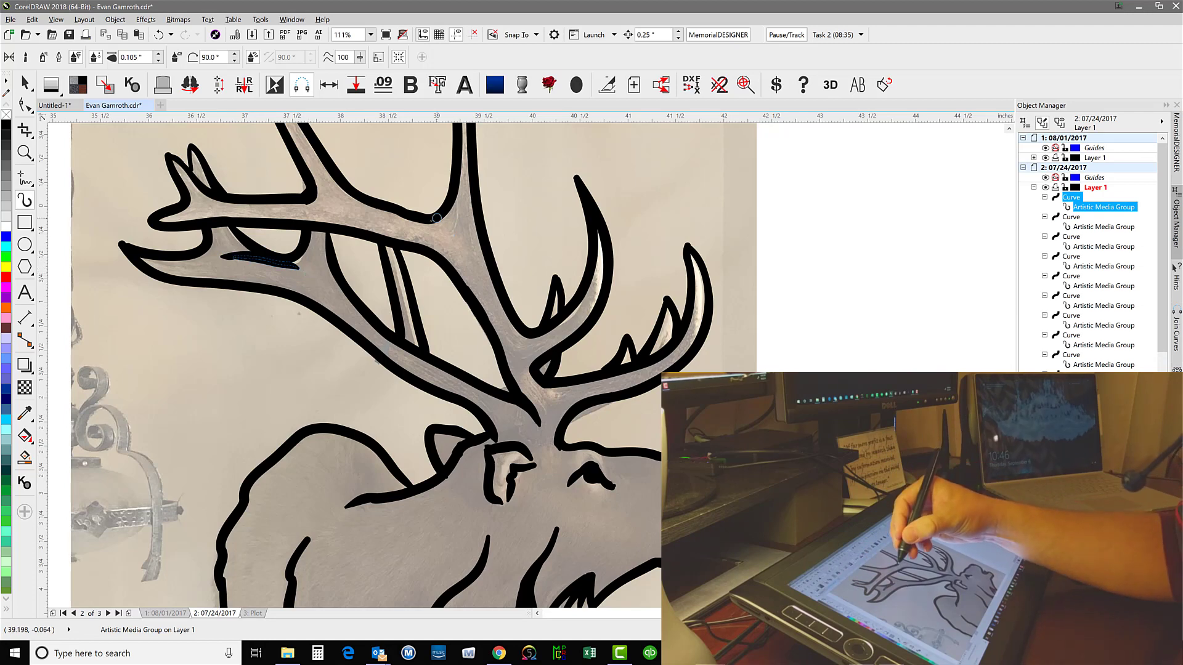
left_click_drag(436, 218, 457, 178)
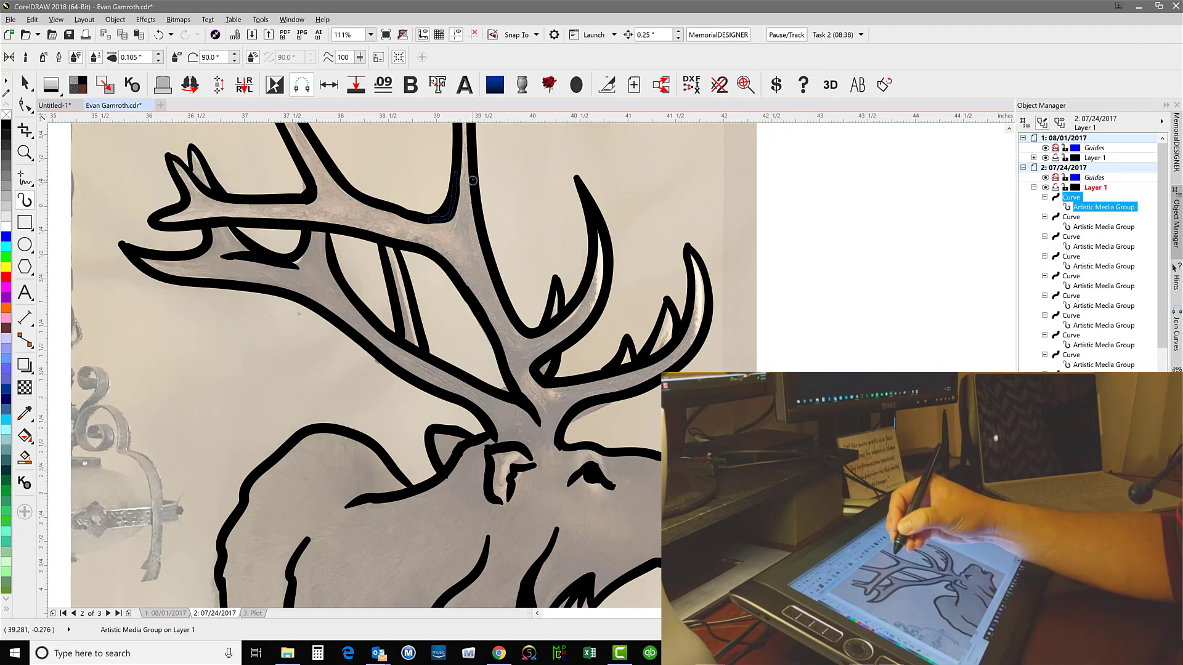
left_click_drag(473, 225, 481, 269)
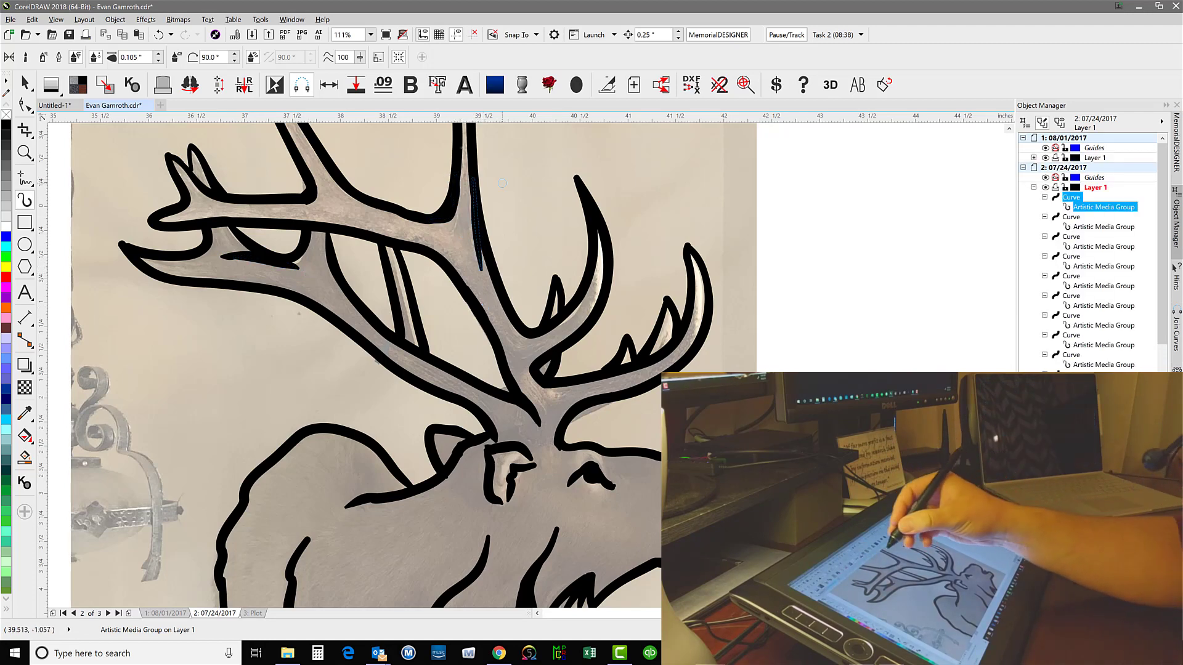
Reshape the forward edge curve of the tallest upright tine with the Shape tool, bowing its segments outward to widen the tine
scroll(456, 170, "up", 3)
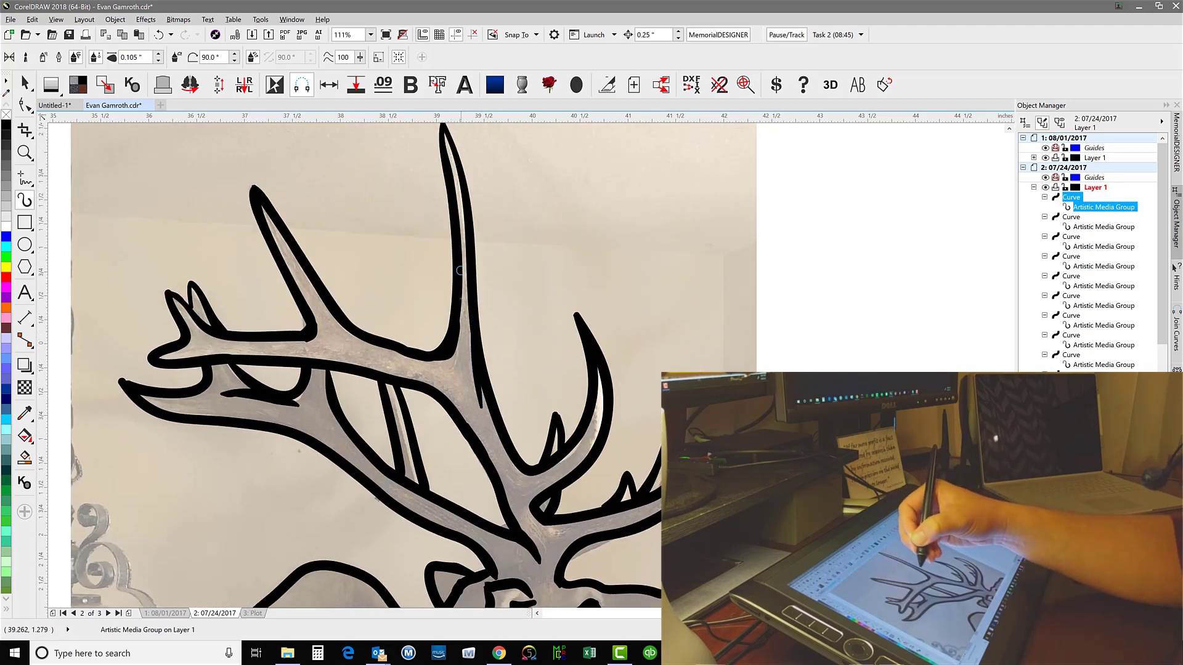
left_click(24, 105)
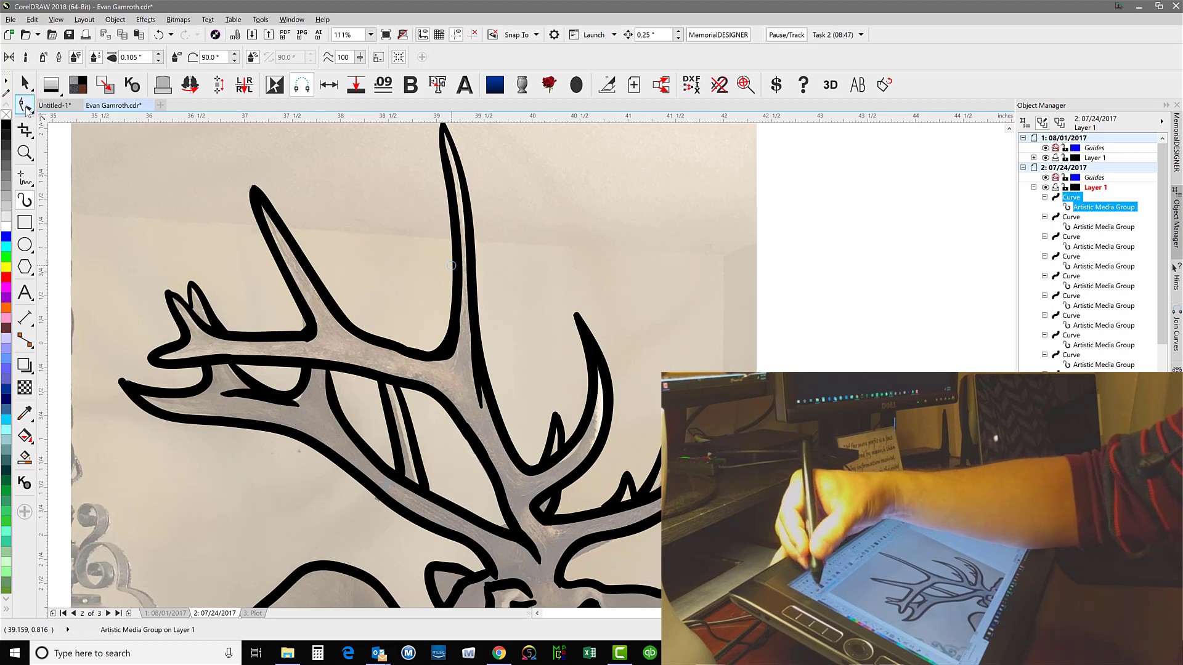
left_click(67, 106)
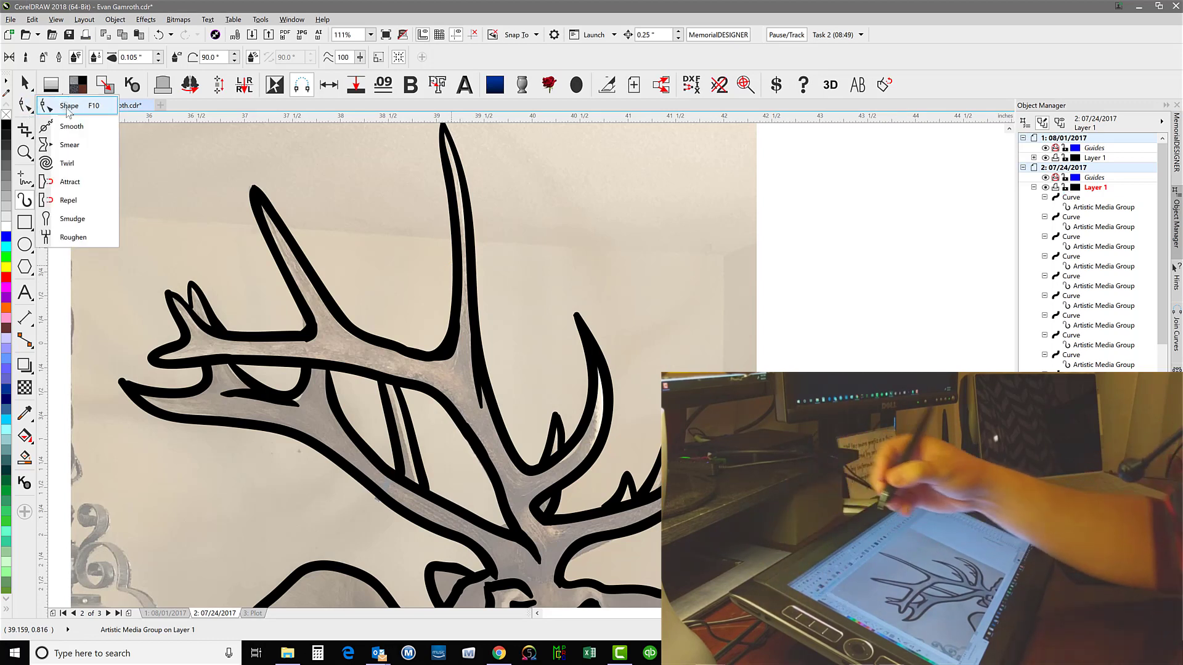
left_click(471, 245)
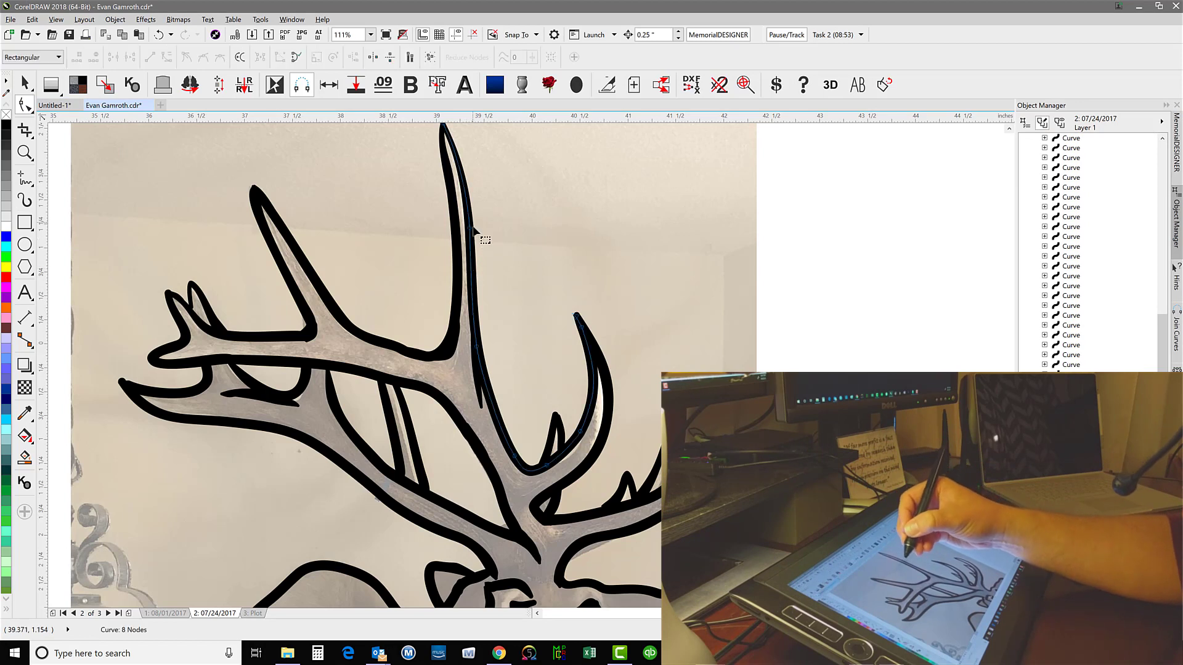
left_click_drag(470, 229, 474, 232)
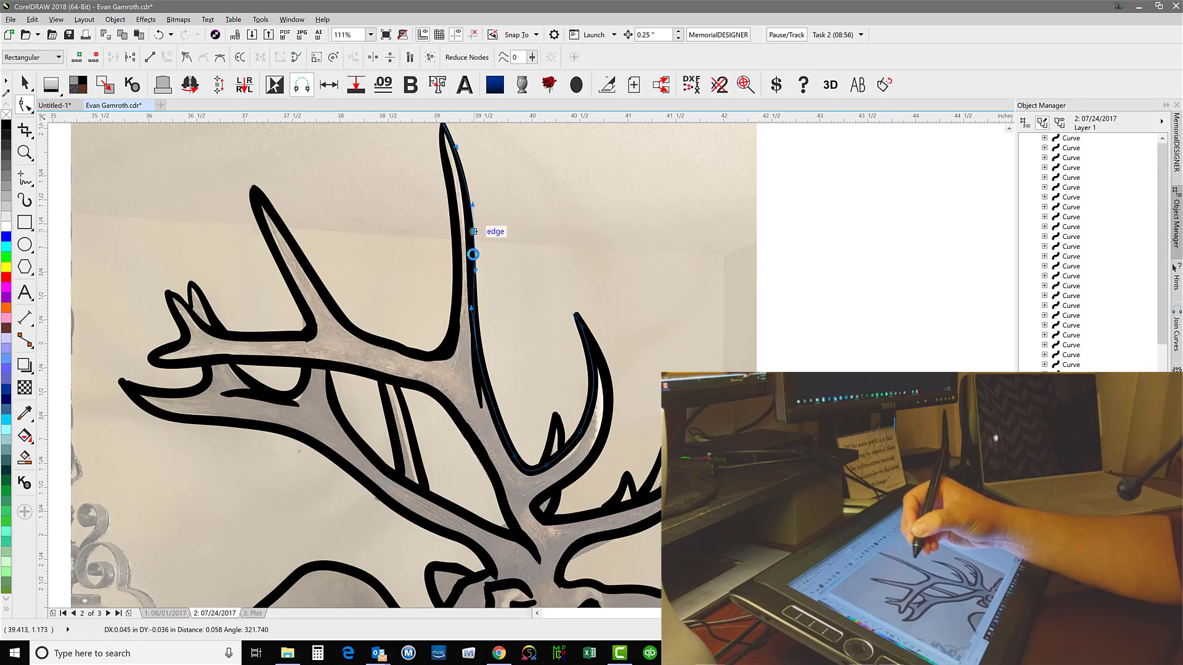
left_click_drag(476, 346, 476, 317)
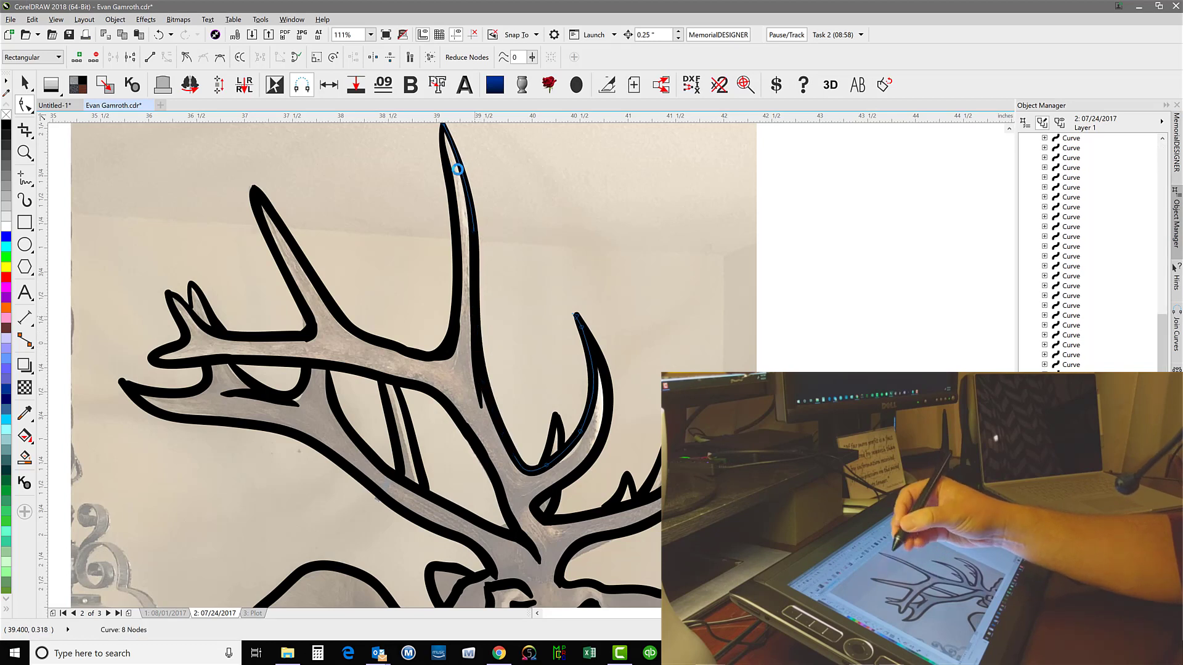
Reshape the rear edge curve of the tallest upright tine with the Shape tool, pulling its segment slightly outward
left_click(468, 247)
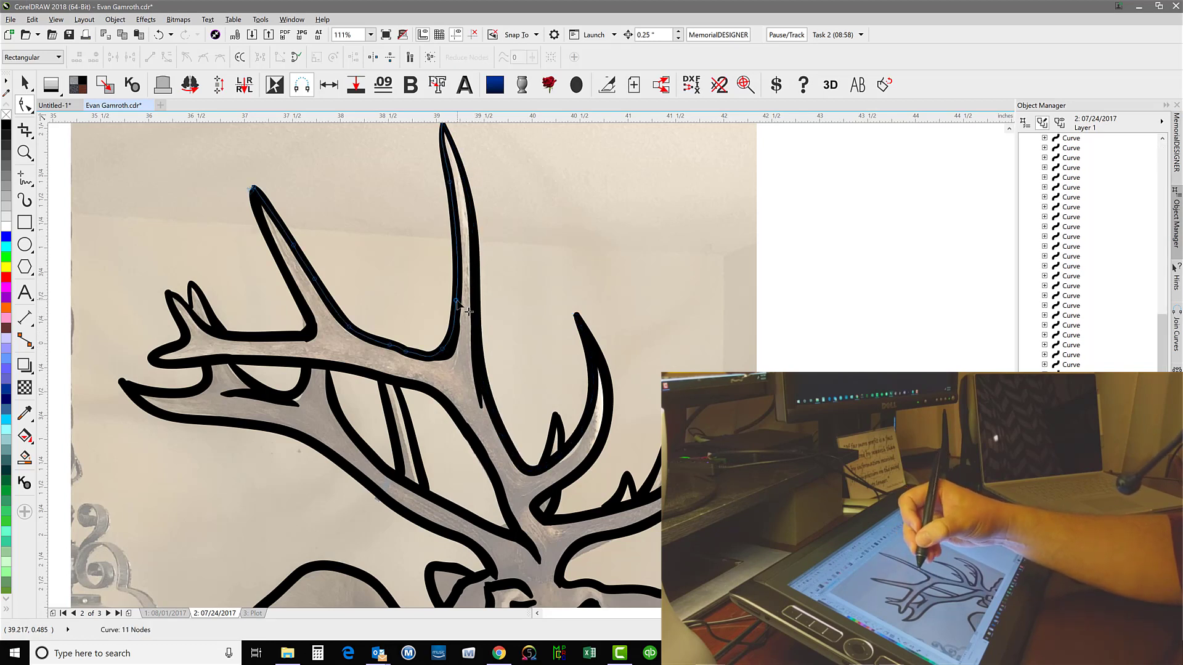
left_click(455, 224)
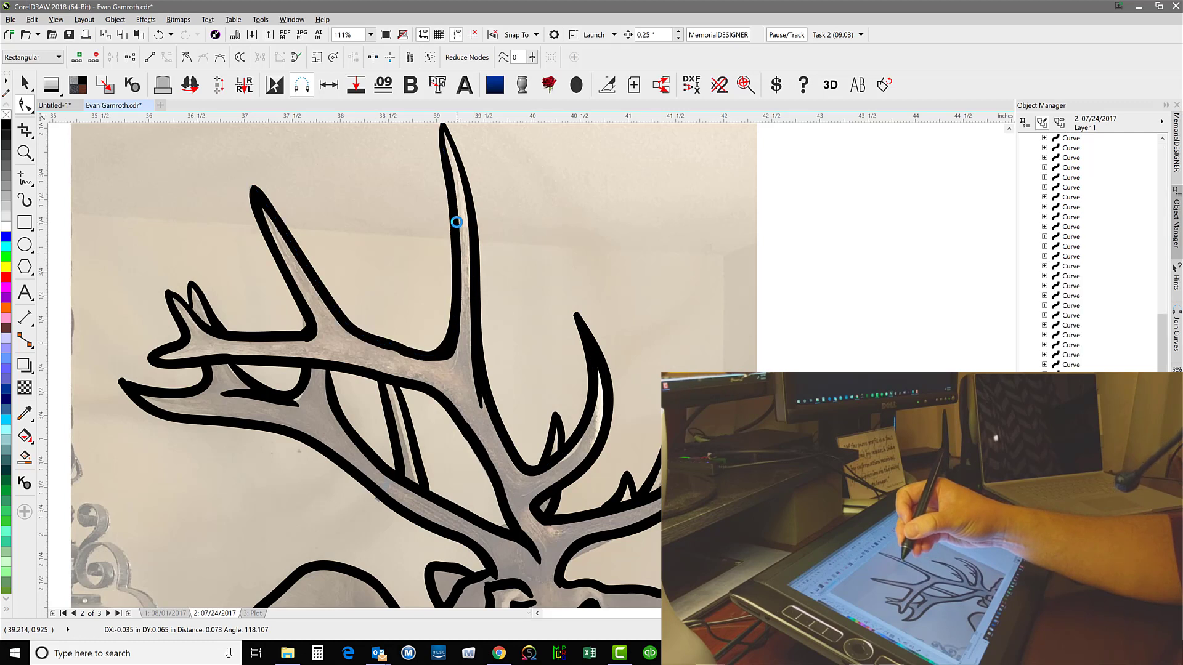
left_click(456, 222)
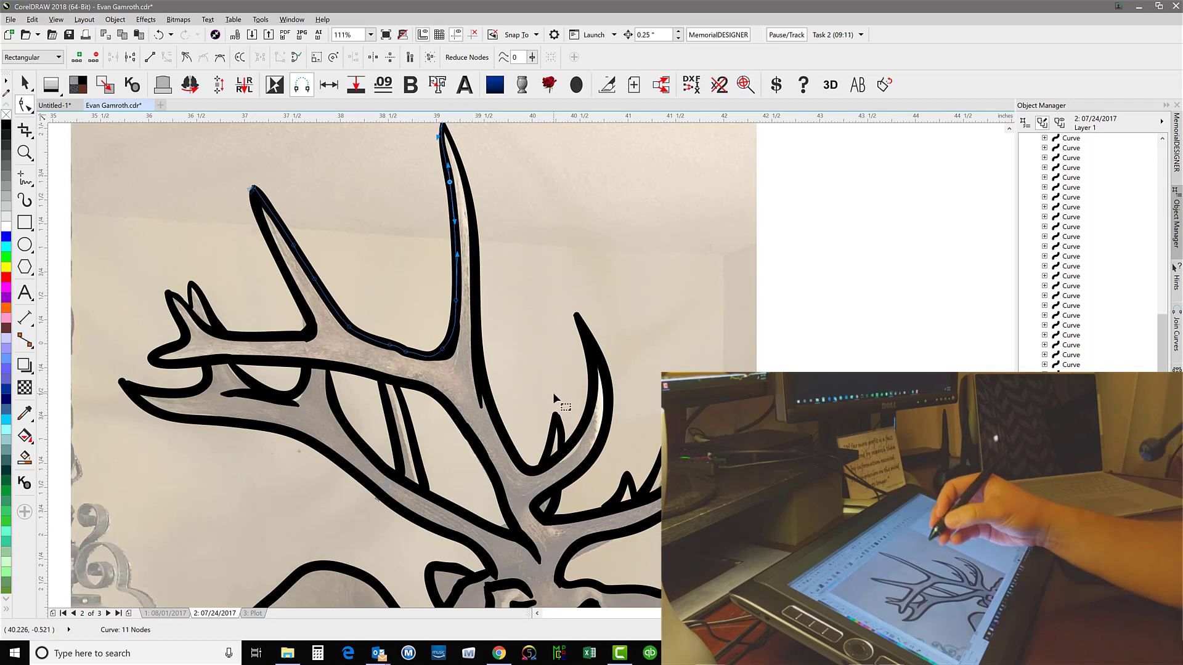
Inspect the short junction curve at the base of the tallest tine up close and return to the whole elk with nothing selected
left_click(474, 346)
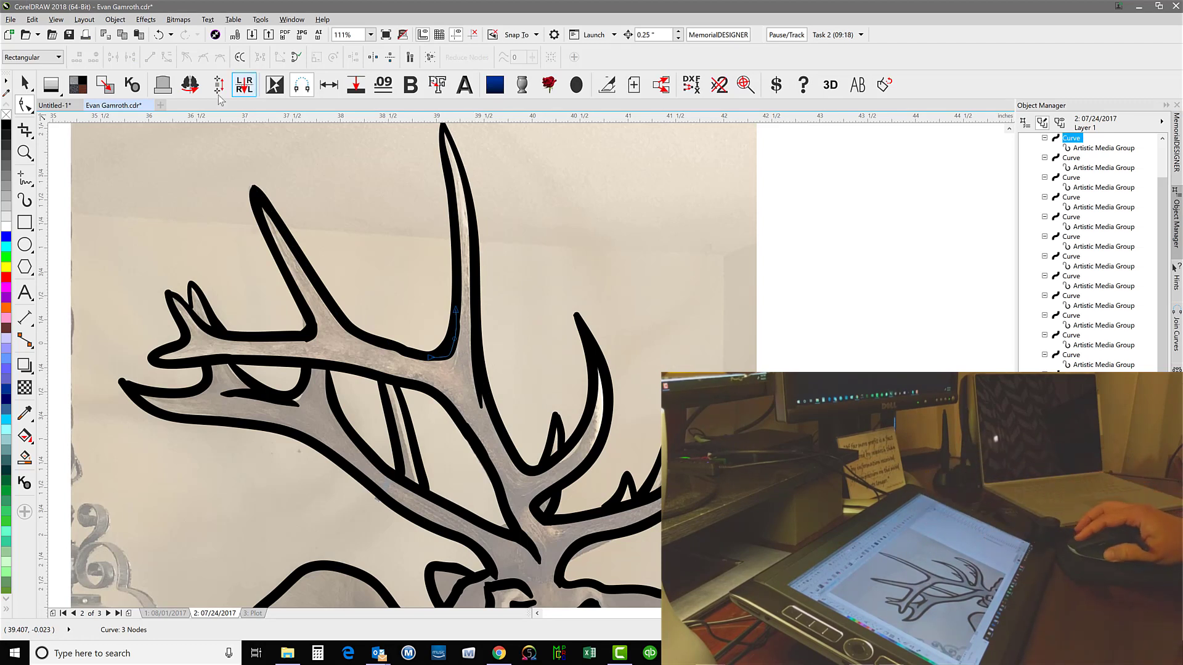
key("z")
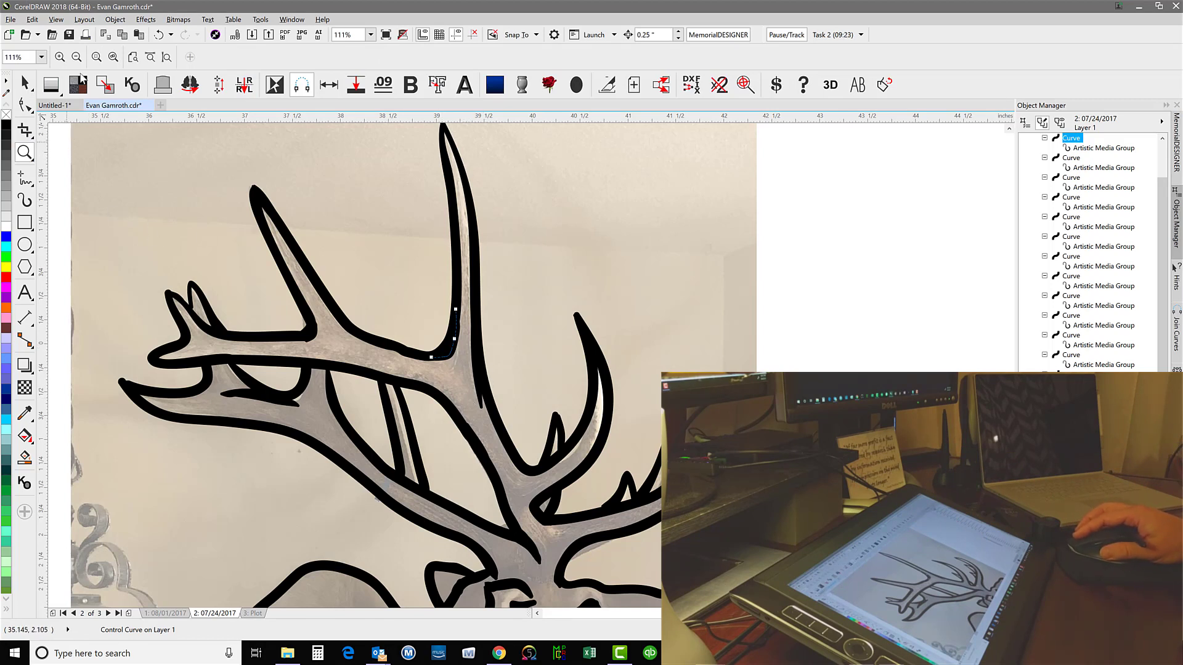
left_click(96, 58)
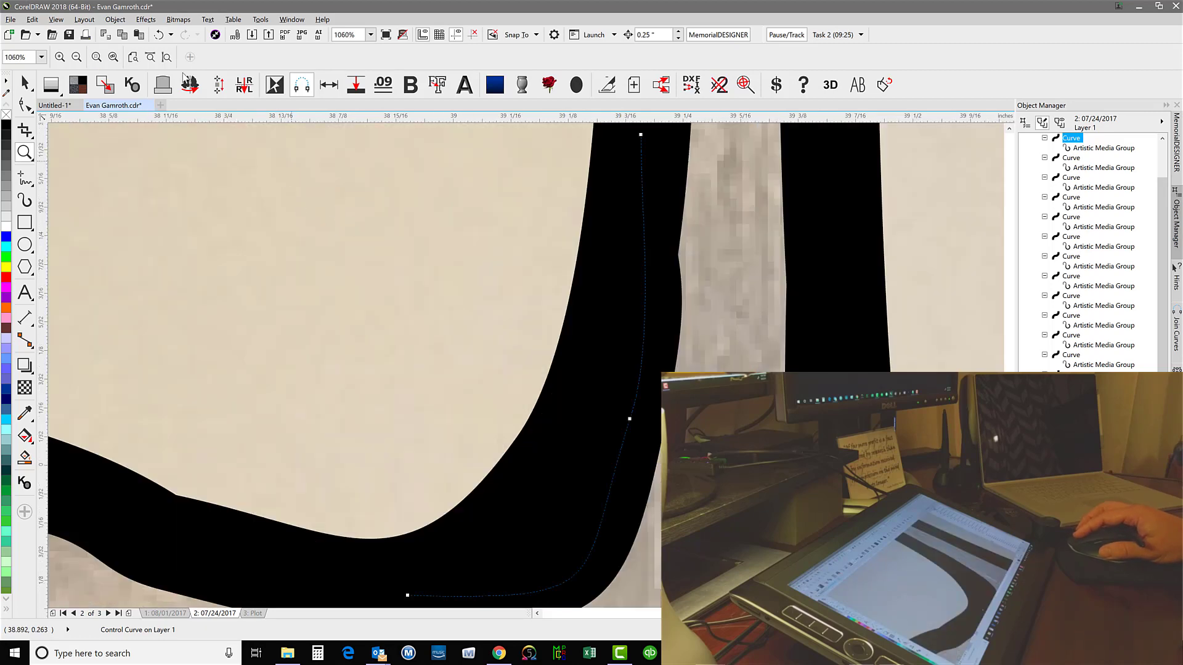
left_click(113, 58)
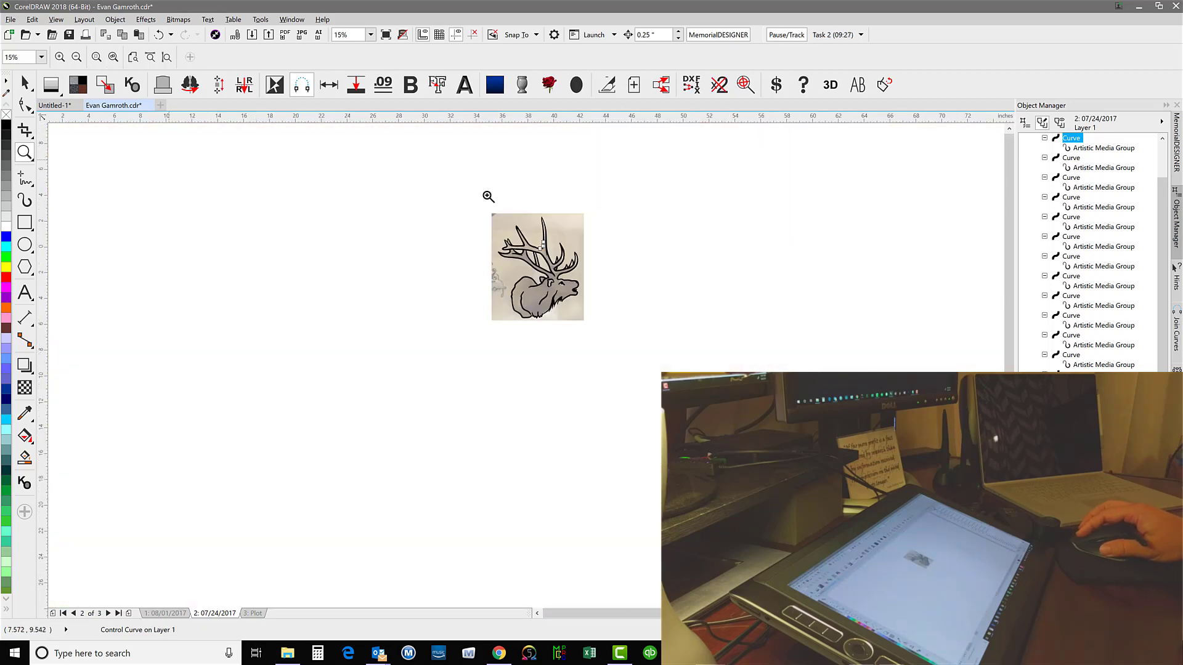
left_click_drag(488, 210, 597, 335)
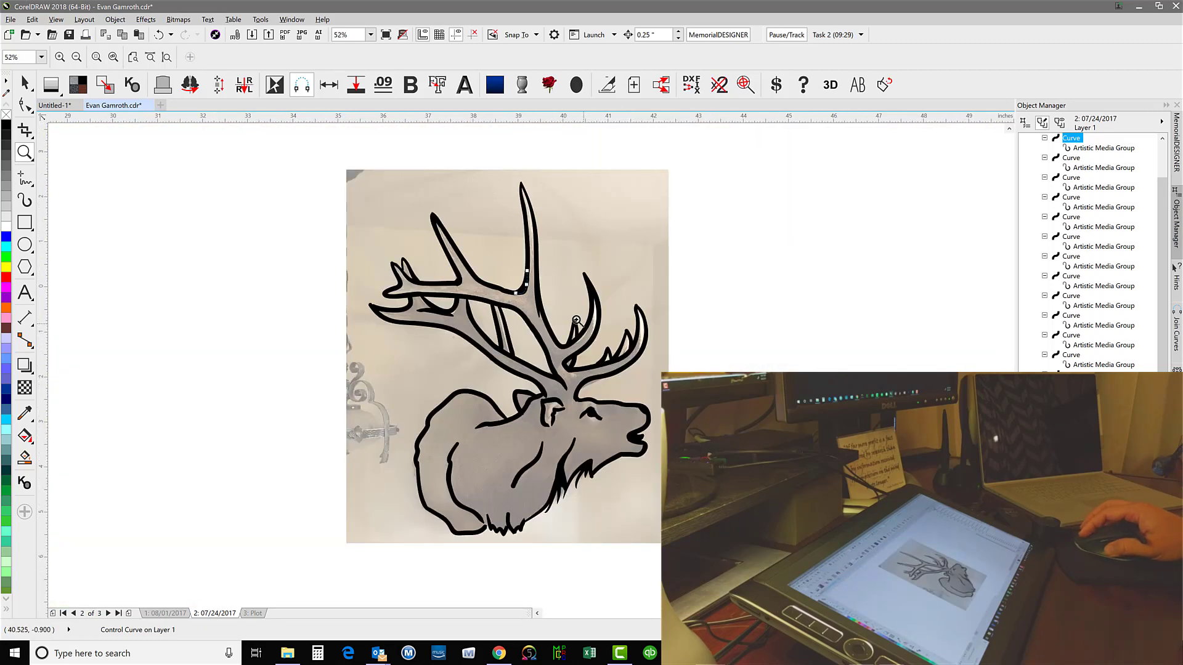
key("space")
left_click(219, 273)
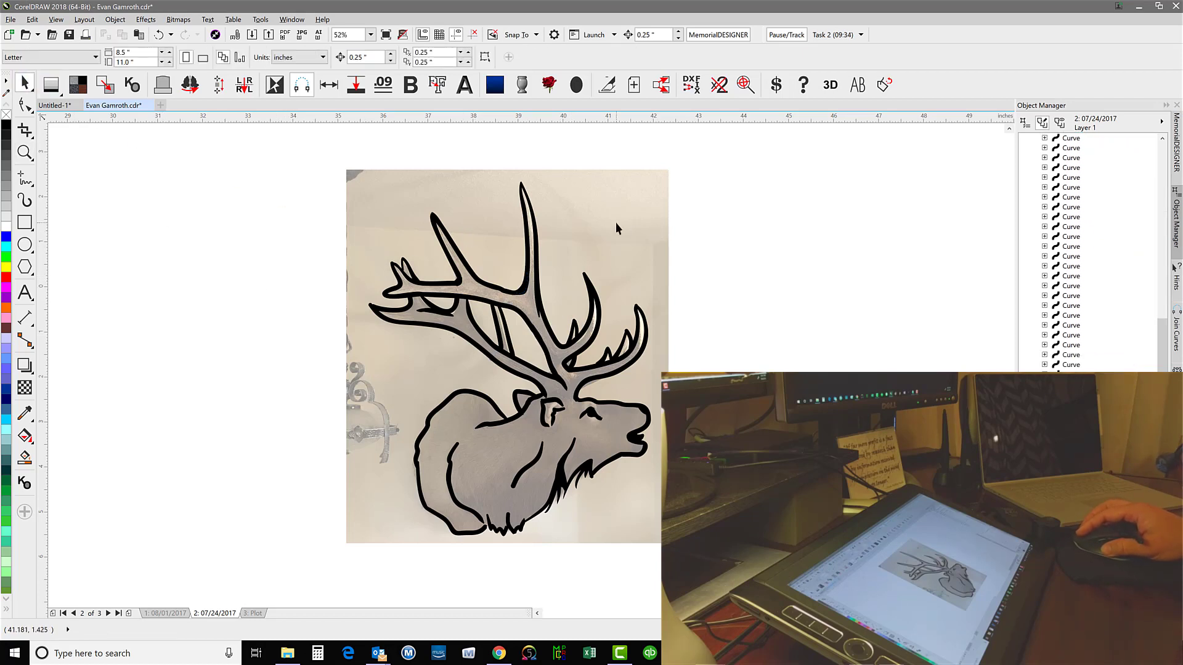
Hide the elk photo to examine the line drawing on its own, and undo the hiding
left_click(616, 223)
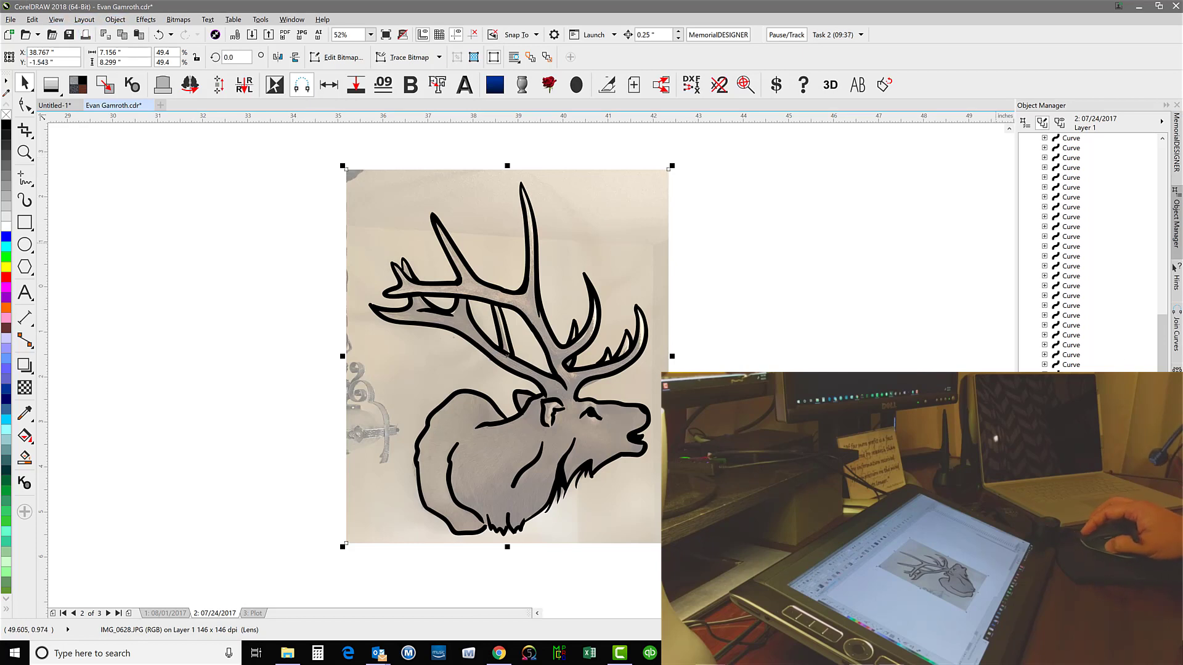
left_click_drag(1161, 395, 1161, 436)
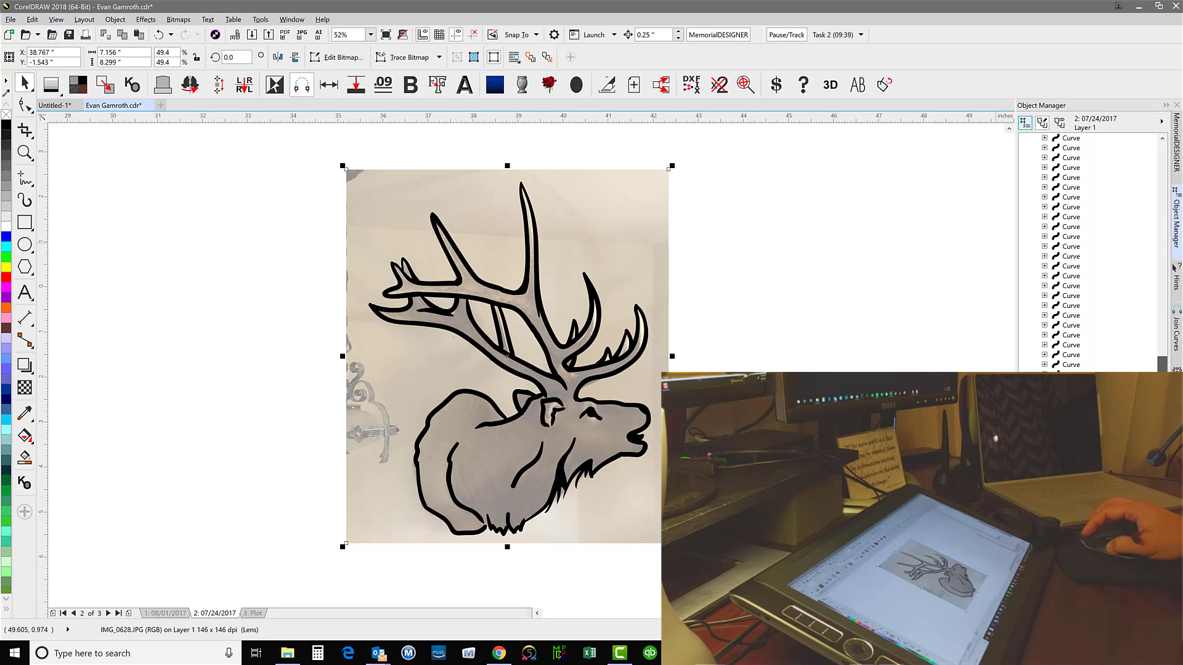
left_click(115, 19)
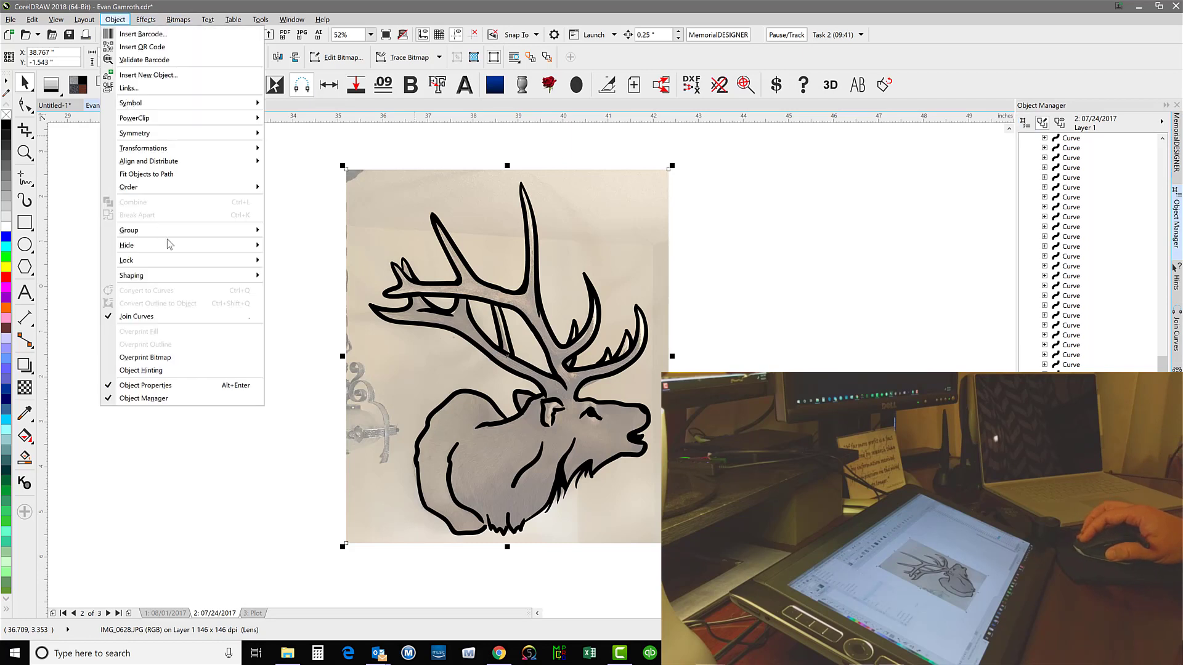
mouse_move(197, 245)
left_click(320, 247)
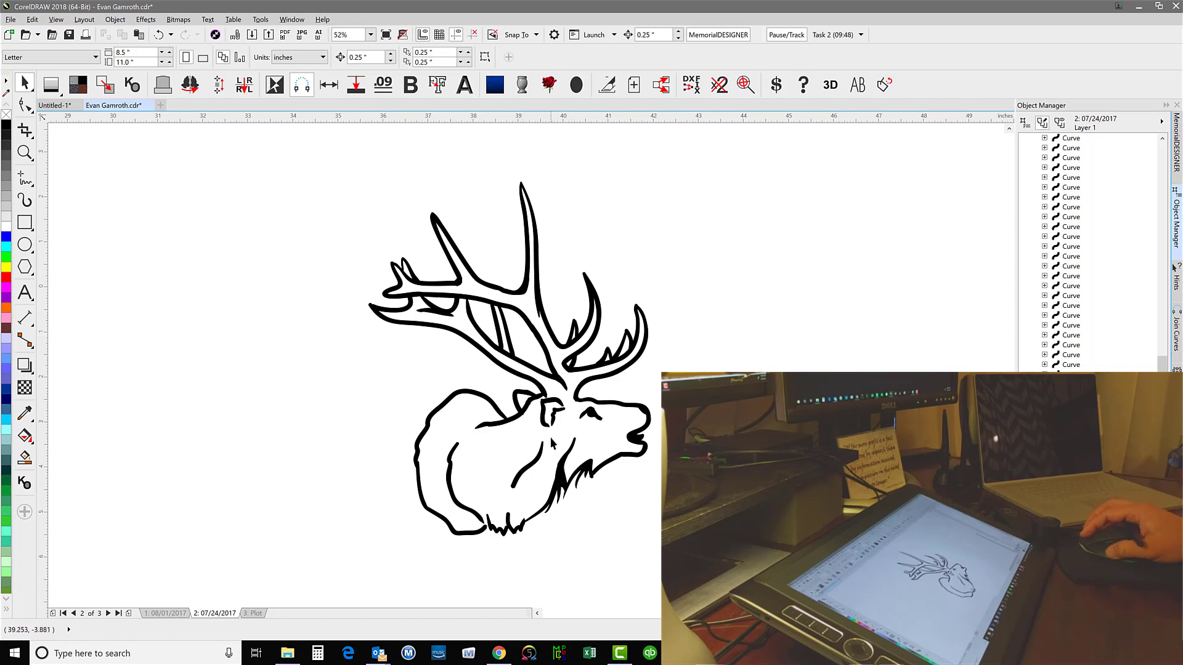
left_click(160, 35)
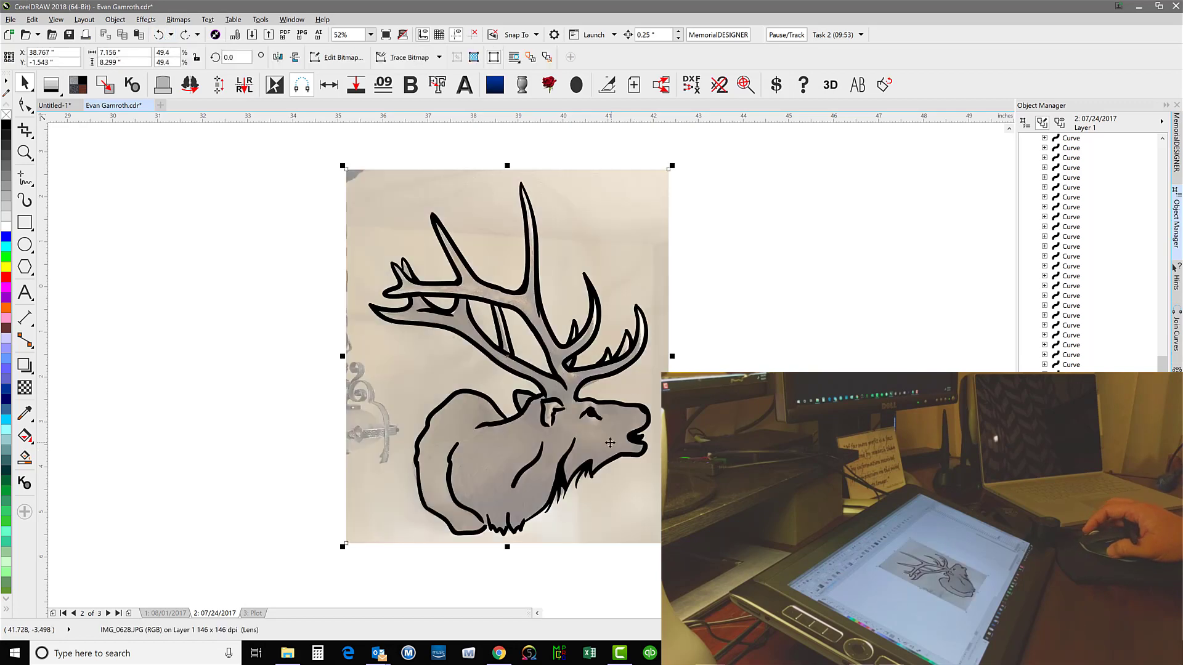
Add Artistic Media strokes to the chest fur, front antler base, eye and mouth corner, and thicken the mouth and lower throat lines
scroll(609, 442, "up", 2)
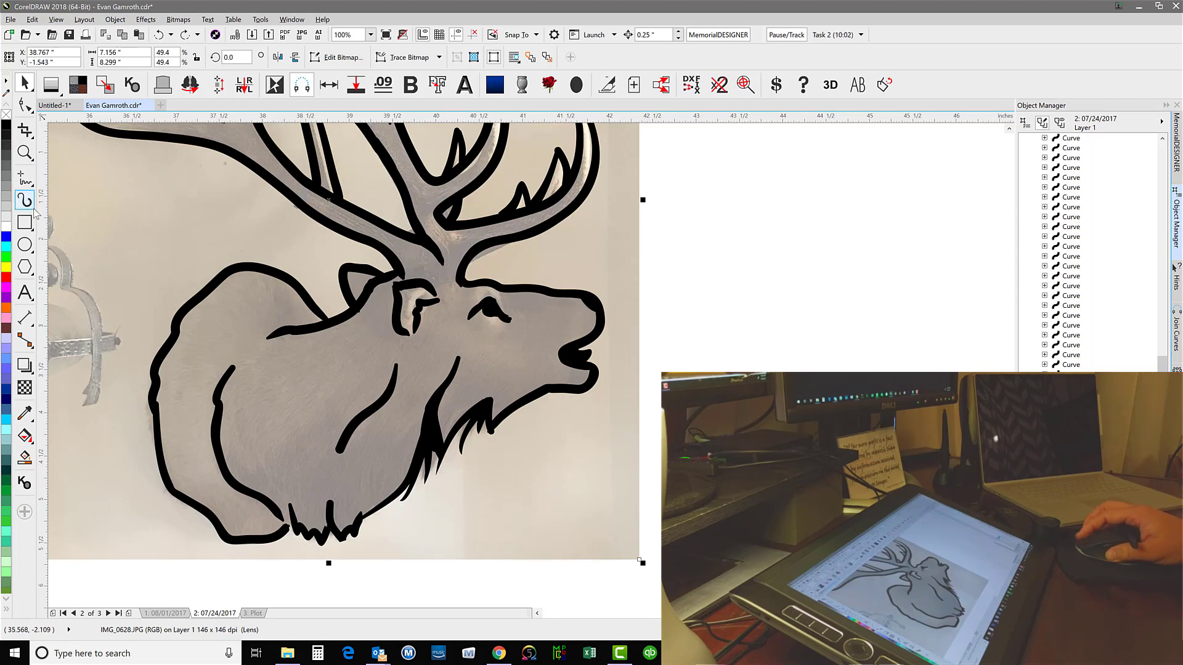
left_click(27, 203)
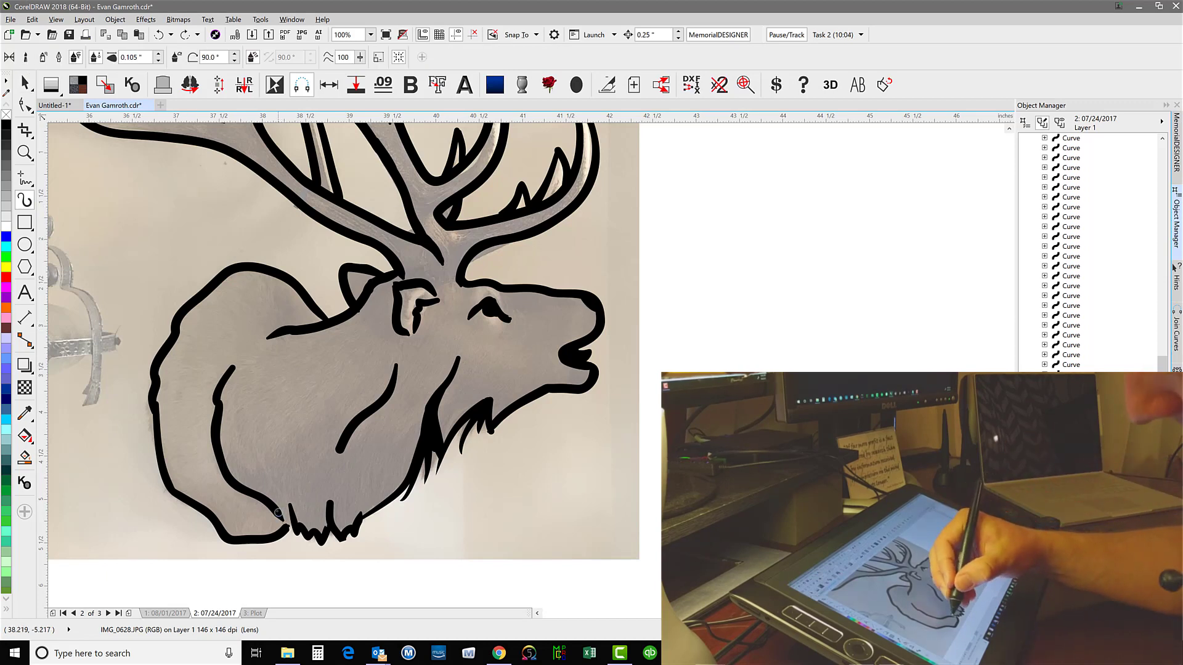
mouse_move(279, 511)
left_mouse_down()
mouse_move(289, 530)
mouse_move(291, 508)
mouse_move(298, 533)
mouse_move(328, 517)
mouse_move(326, 531)
left_mouse_up()
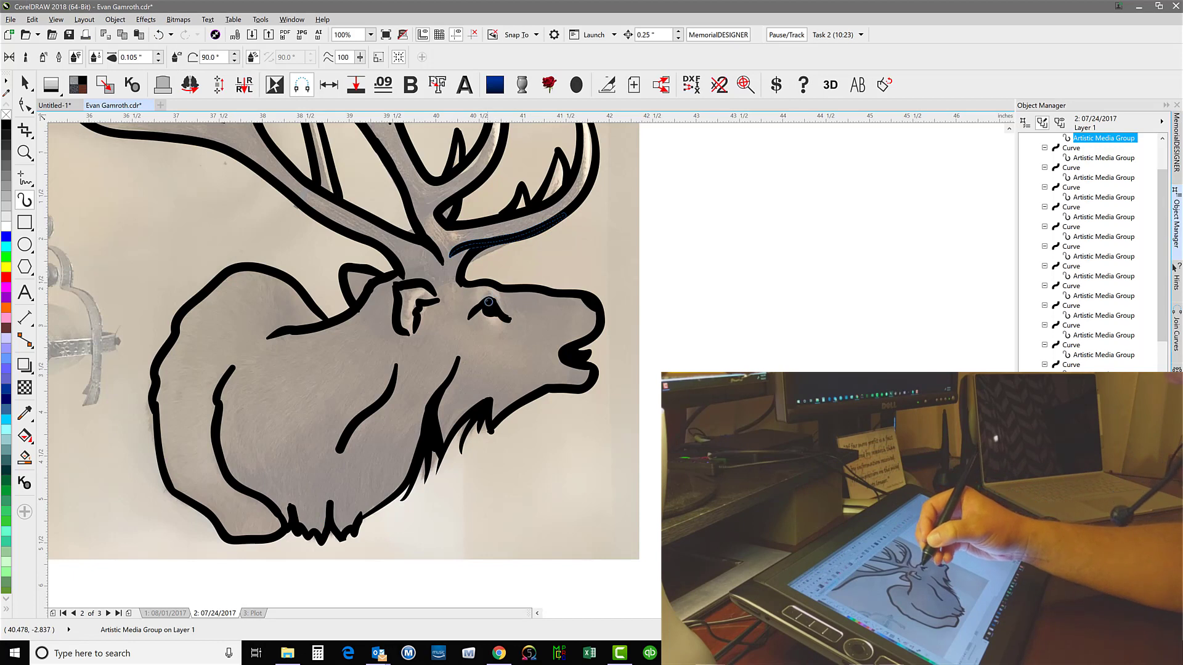
mouse_move(464, 323)
left_mouse_down()
mouse_move(499, 299)
mouse_move(511, 323)
left_mouse_up()
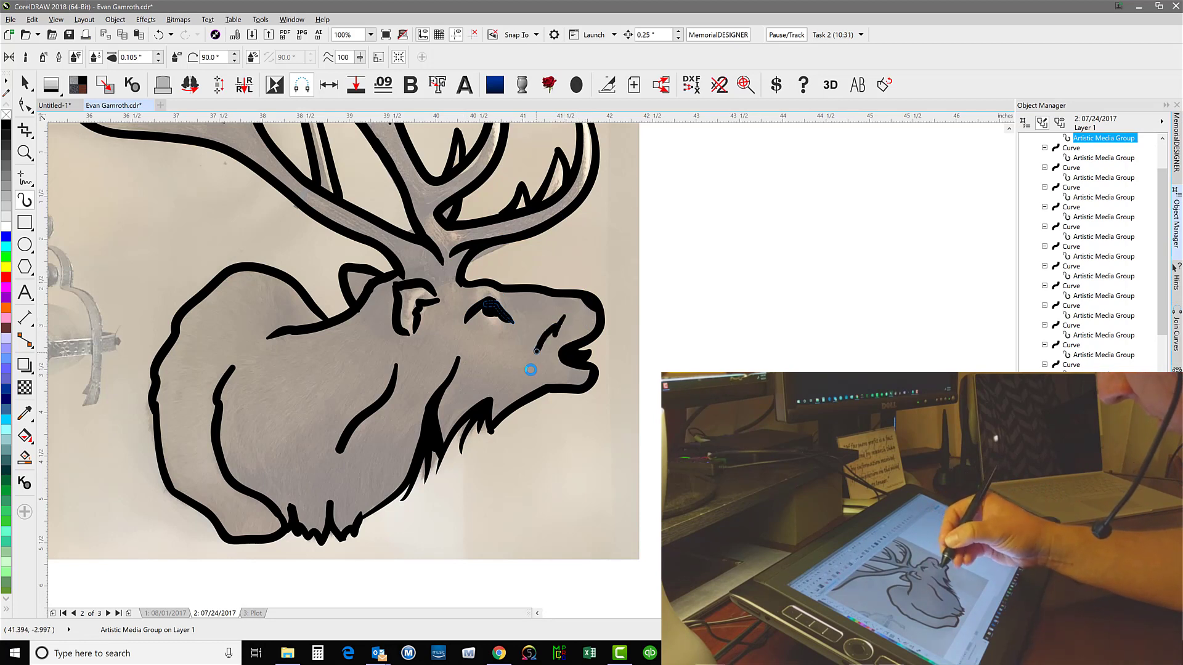
mouse_move(537, 351)
left_mouse_down()
mouse_move(563, 315)
mouse_move(550, 331)
mouse_move(558, 350)
mouse_move(584, 362)
left_mouse_up()
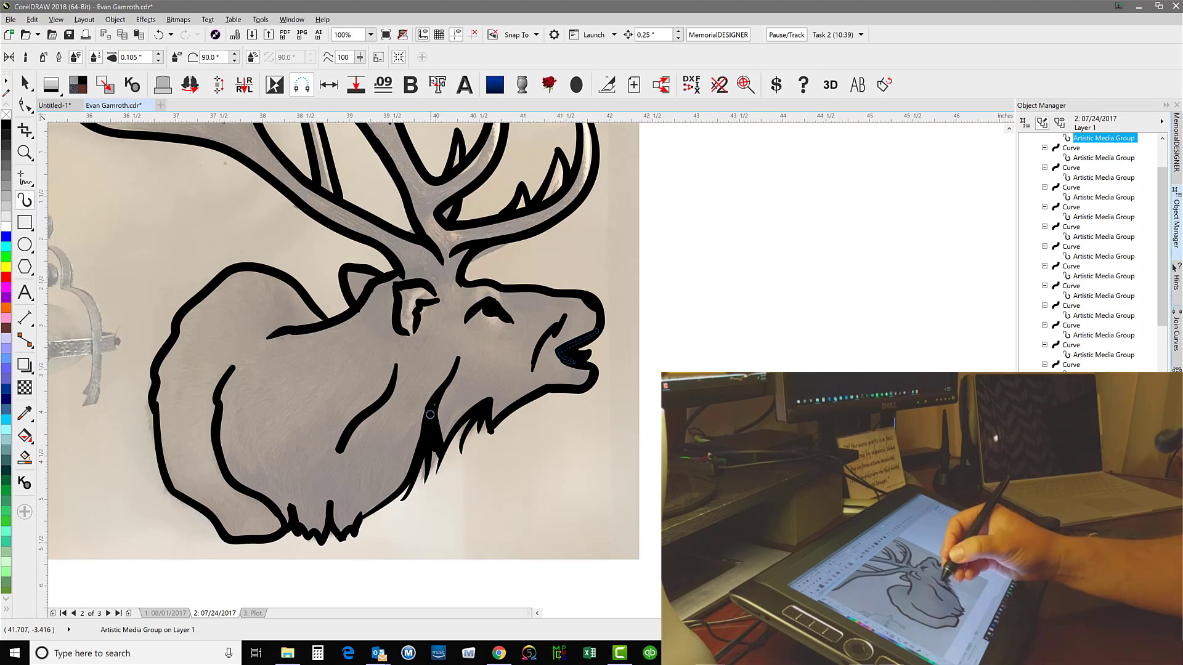
left_click_drag(404, 480, 349, 533)
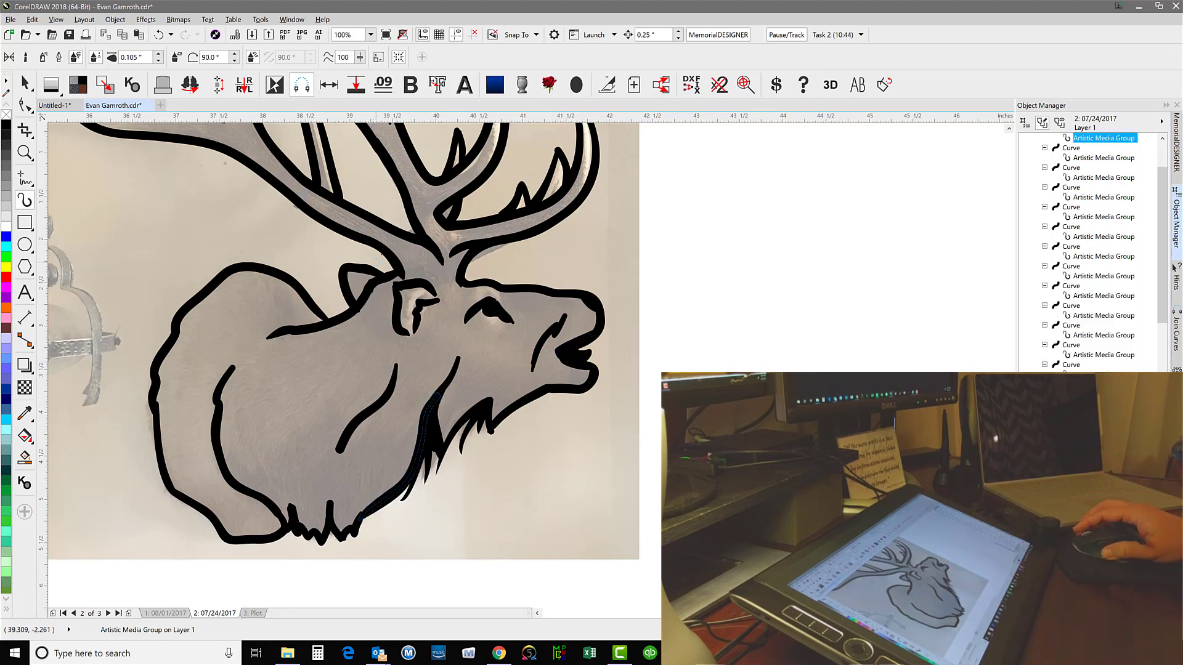
Ink a short accent line on the lower antler beam, thicken the tallest tine's rear base junction, and clear the selection
scroll(387, 249, "down", 1)
scroll(525, 365, "up", 1)
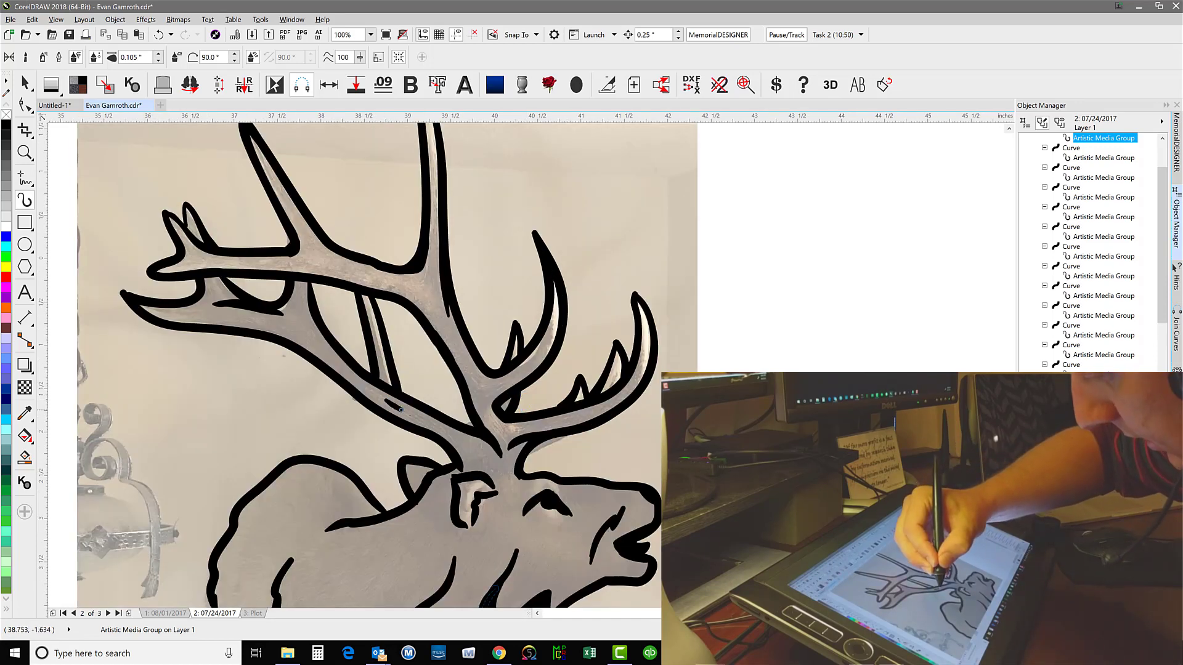
left_click_drag(384, 401, 412, 416)
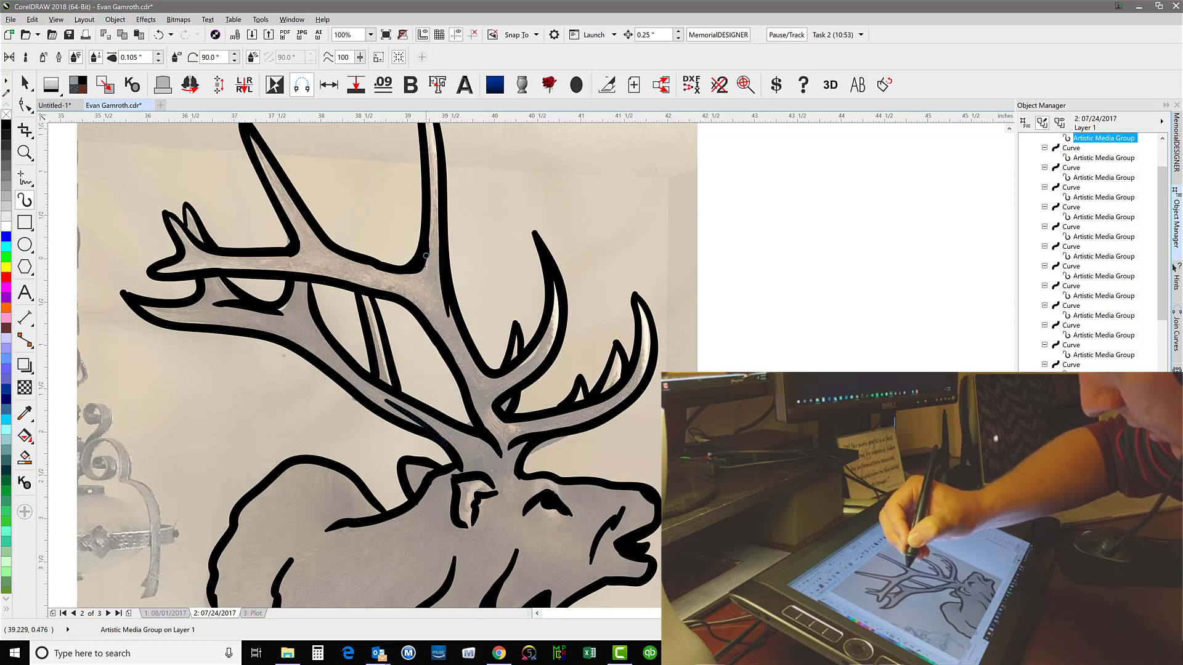
left_click_drag(426, 209, 419, 290)
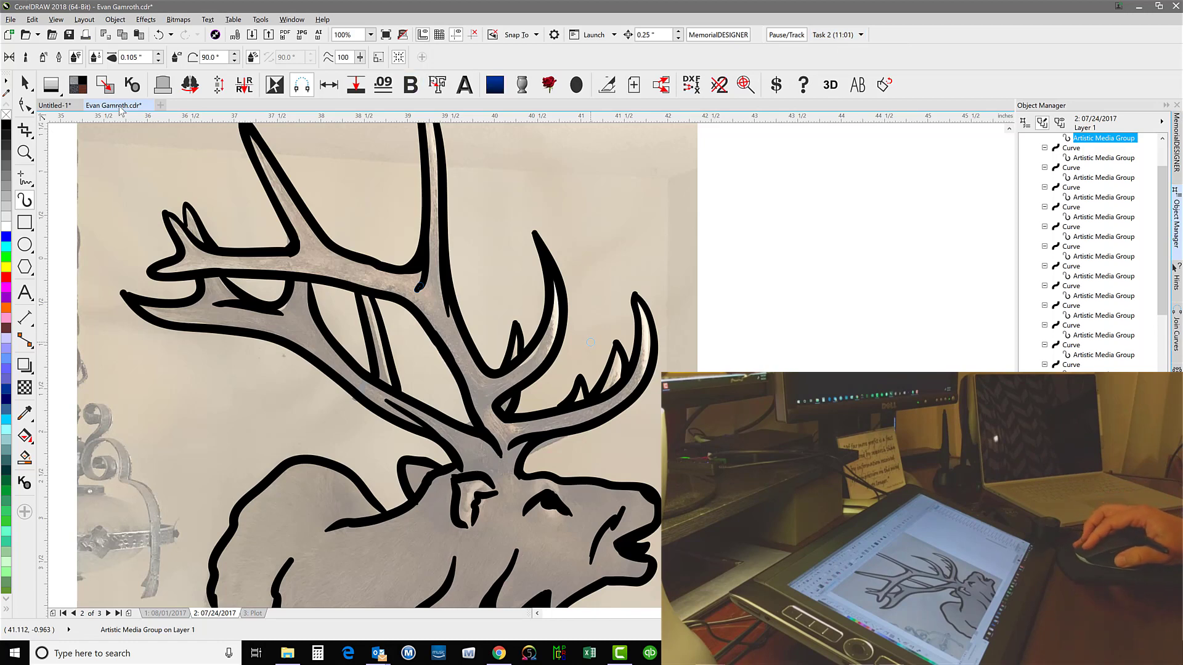
left_click(25, 82)
left_click(759, 246)
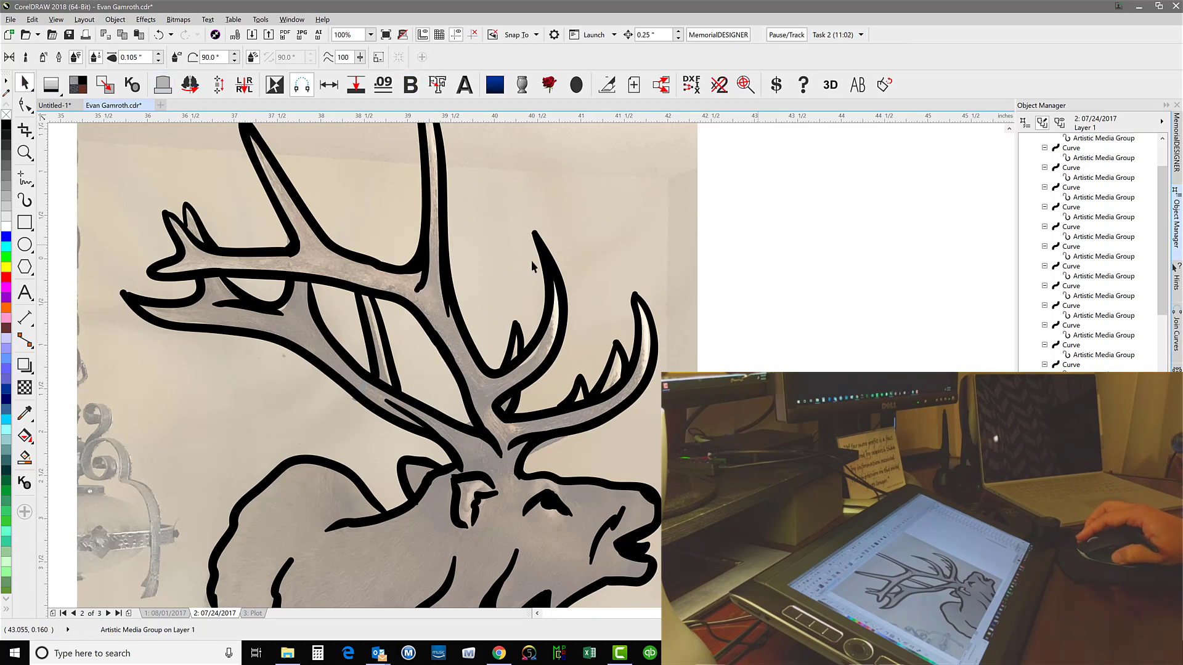
Select all traced elk strokes without the photo and place a copy of them beside the photo
scroll(352, 340, "down", 1)
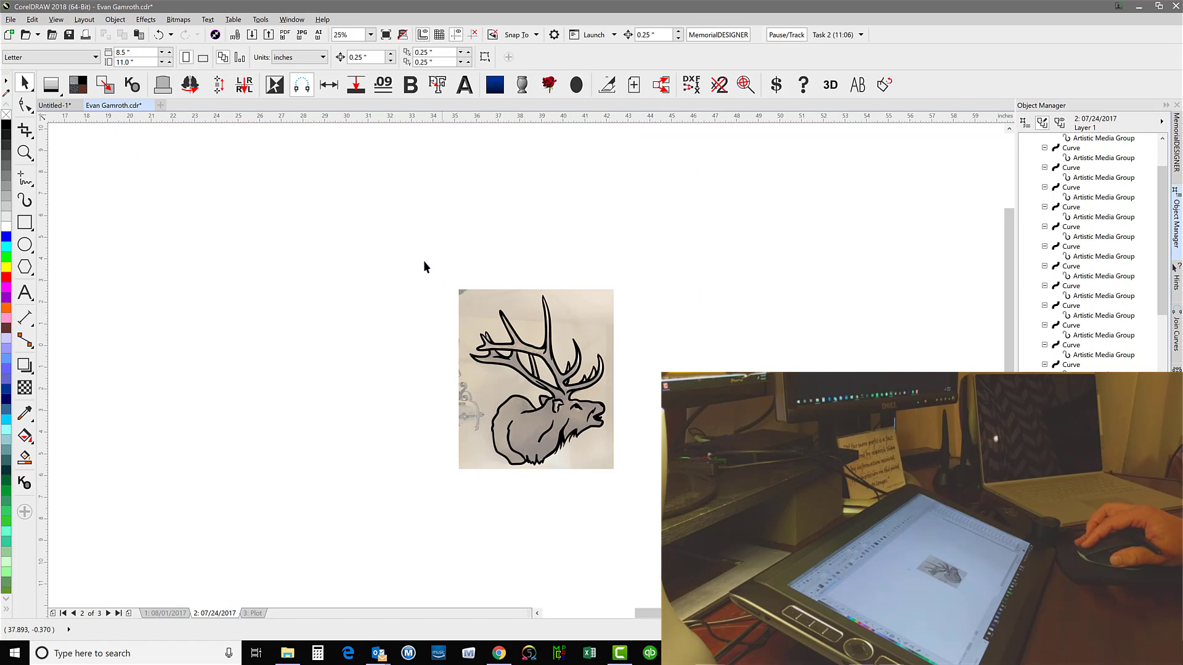
left_click_drag(413, 261, 607, 494)
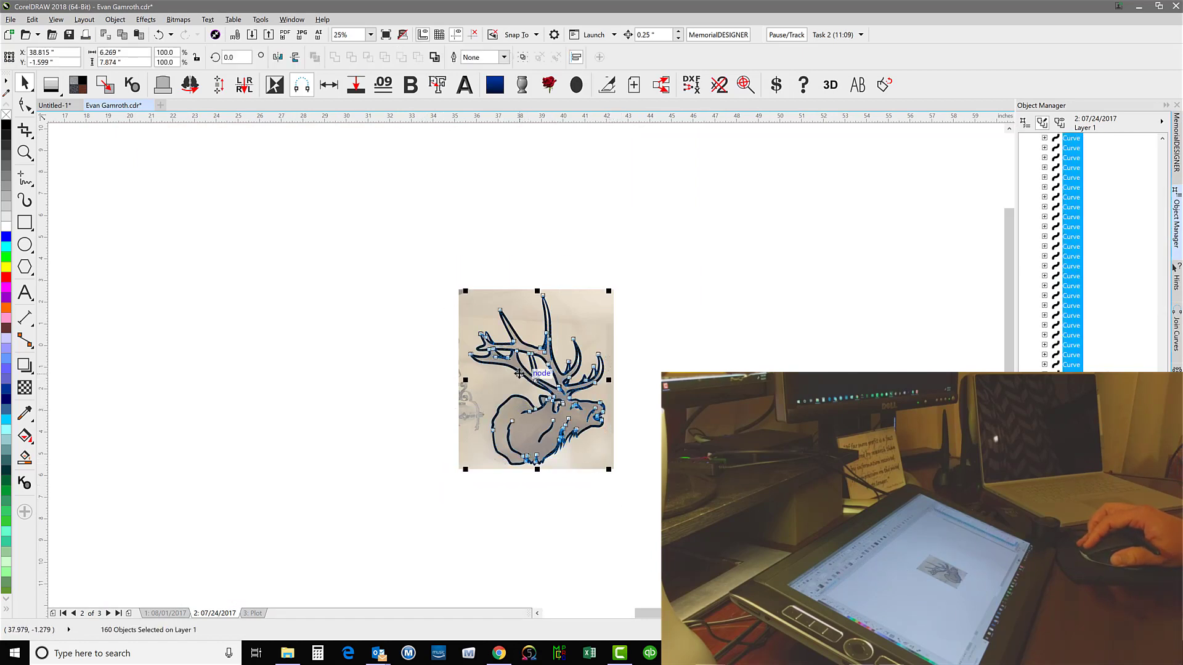
left_click_drag(519, 374, 688, 373)
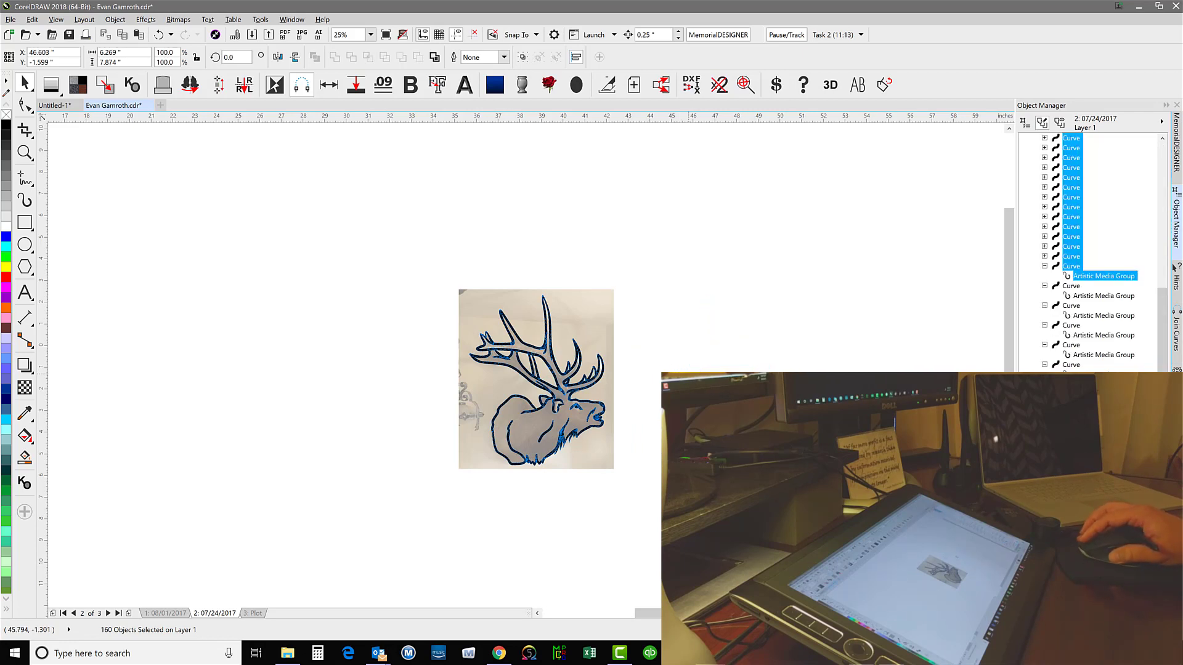
scroll(635, 288, "up", 1)
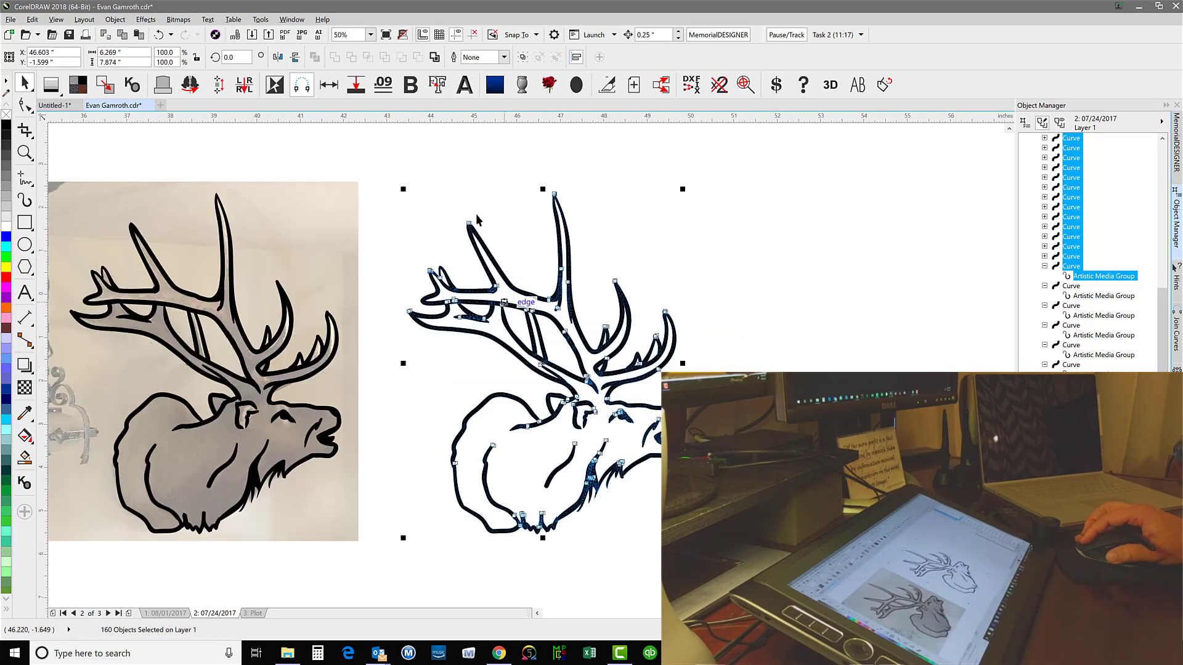
Try scaling the copied elk drawing down to about 5.22 by 6.55 inches, and undo the resize
left_click_drag(402, 186, 449, 229)
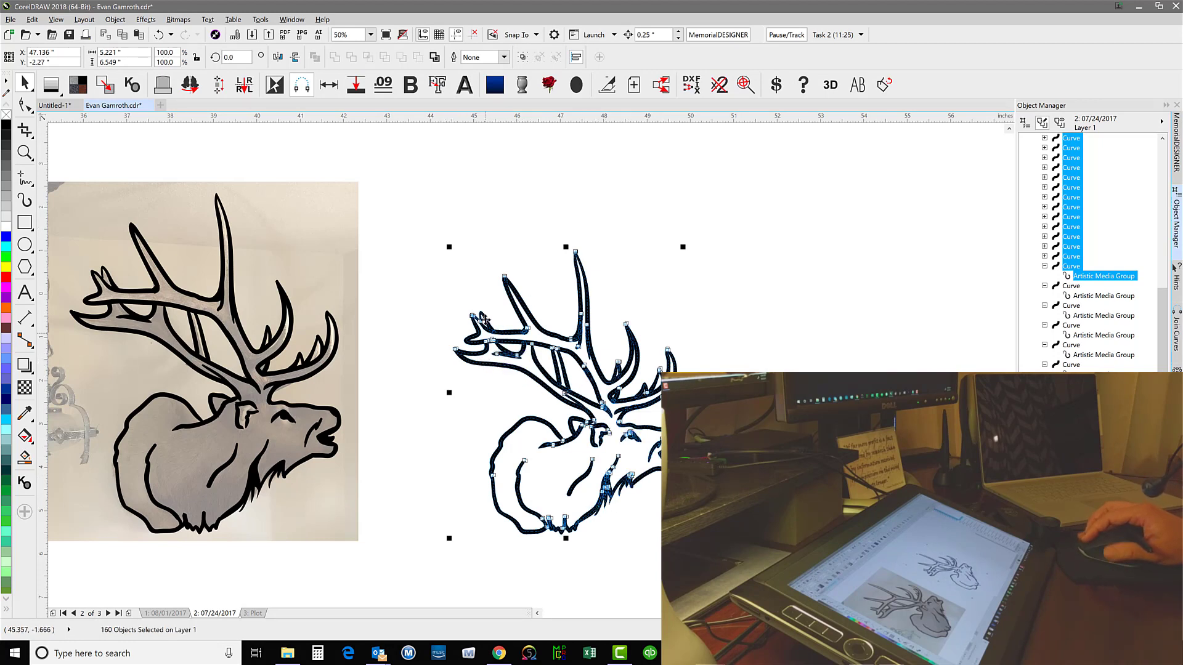
left_click(621, 264)
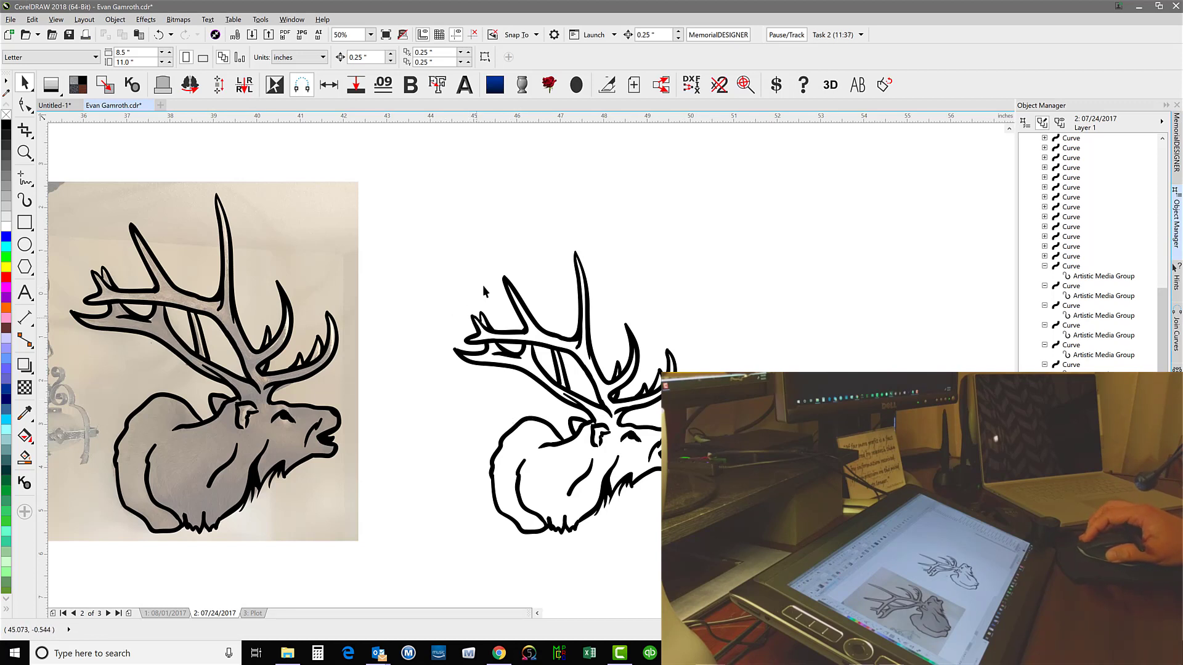
left_click_drag(419, 180, 692, 567)
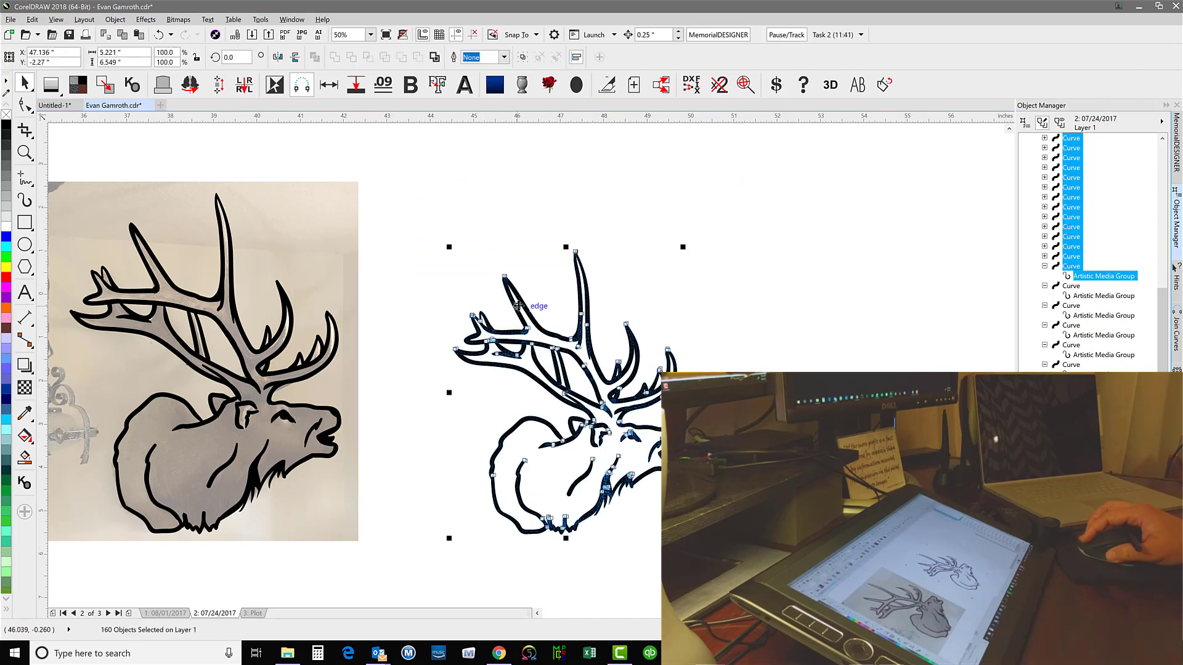
key("ctrl+z")
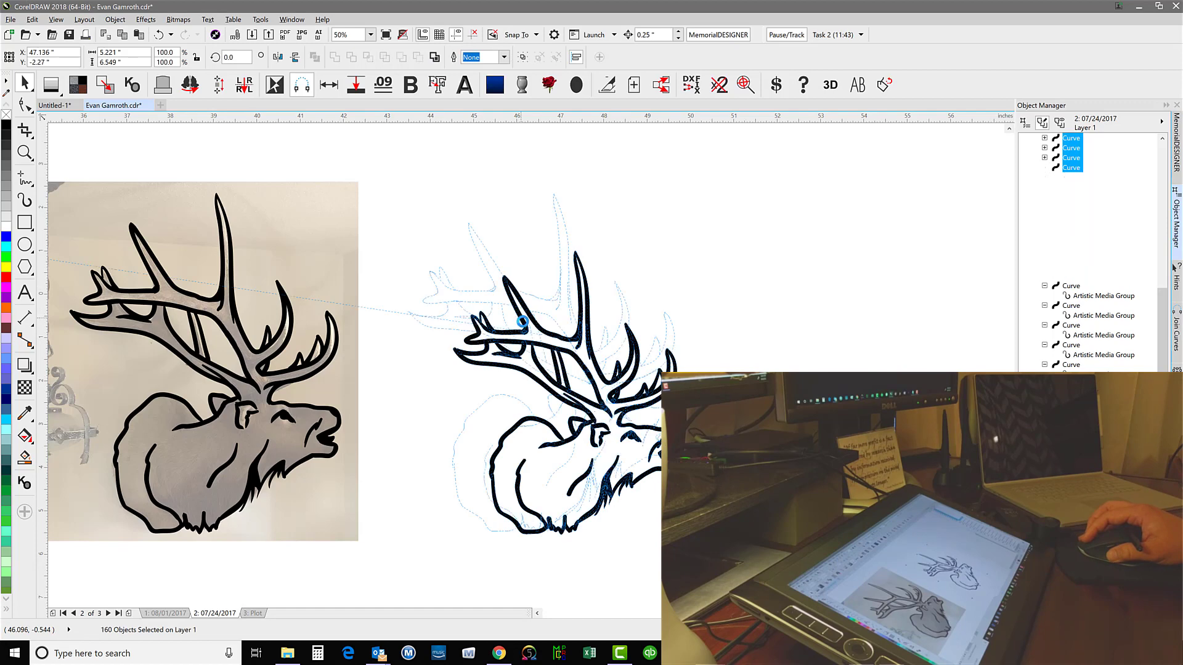
Place a second copy of the elk line drawing on the far side of the first copy
left_click(763, 326)
mouse_move(763, 326)
left_mouse_down()
mouse_move(799, 321)
mouse_move(771, 320)
left_mouse_up()
right_click(771, 320)
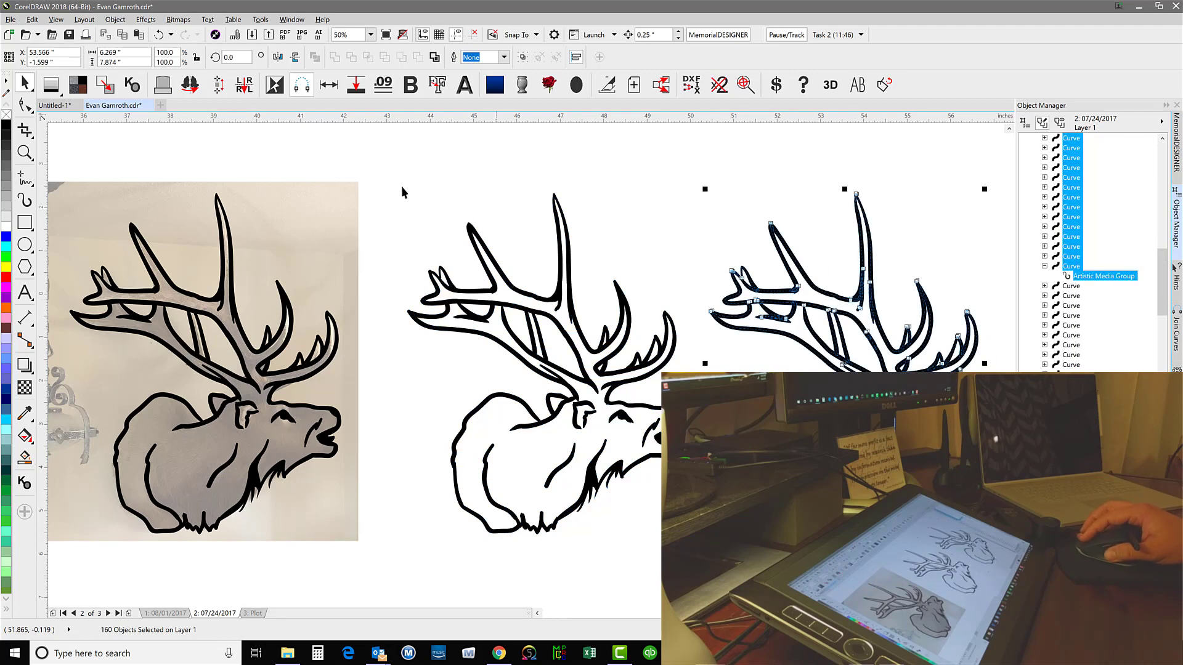
Turn on stroke scaling for the first elk copy and scale it down to about 3.67 by 4.61 inches
left_click_drag(366, 159, 720, 546)
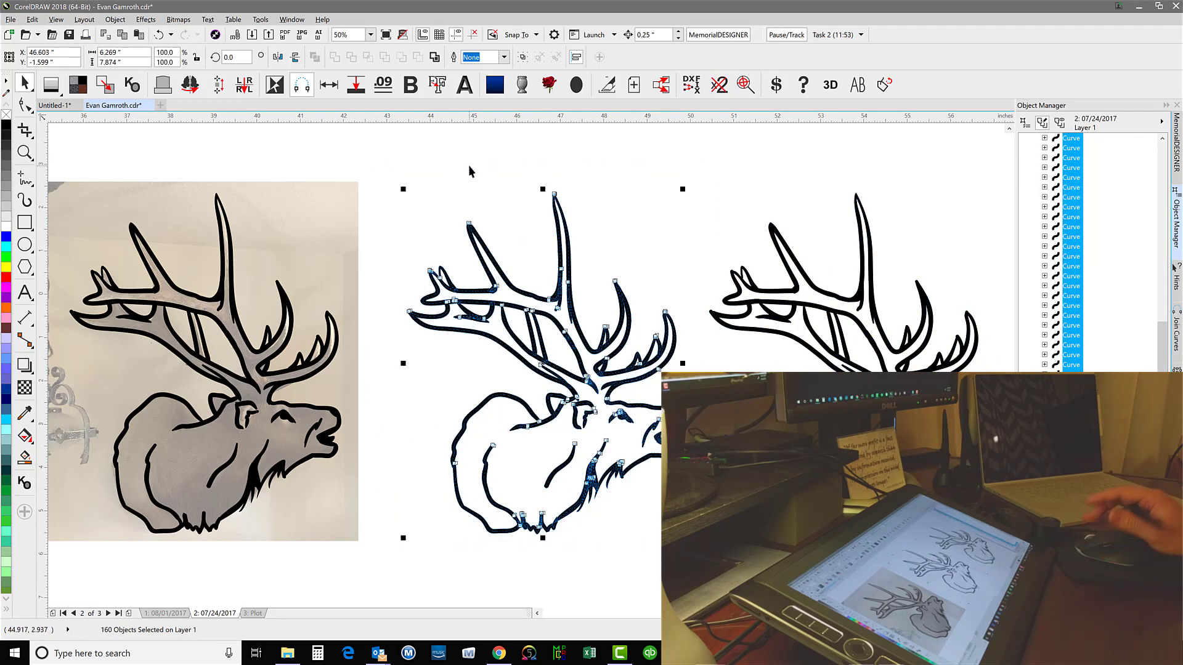
left_click(24, 202)
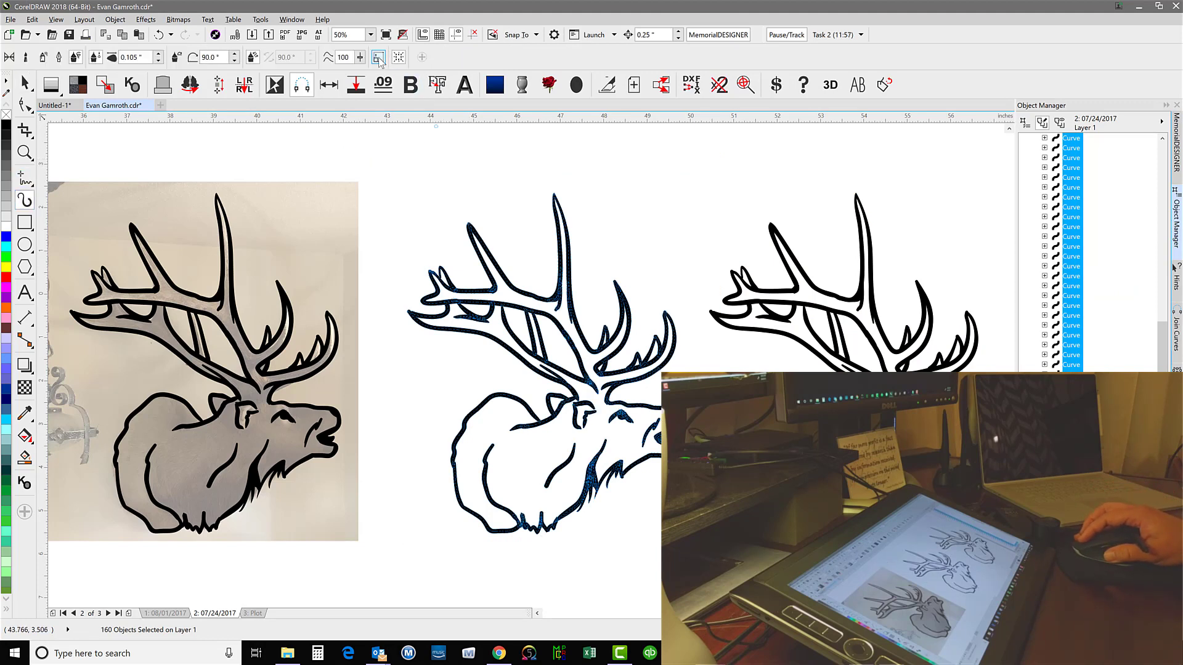
left_click(379, 60)
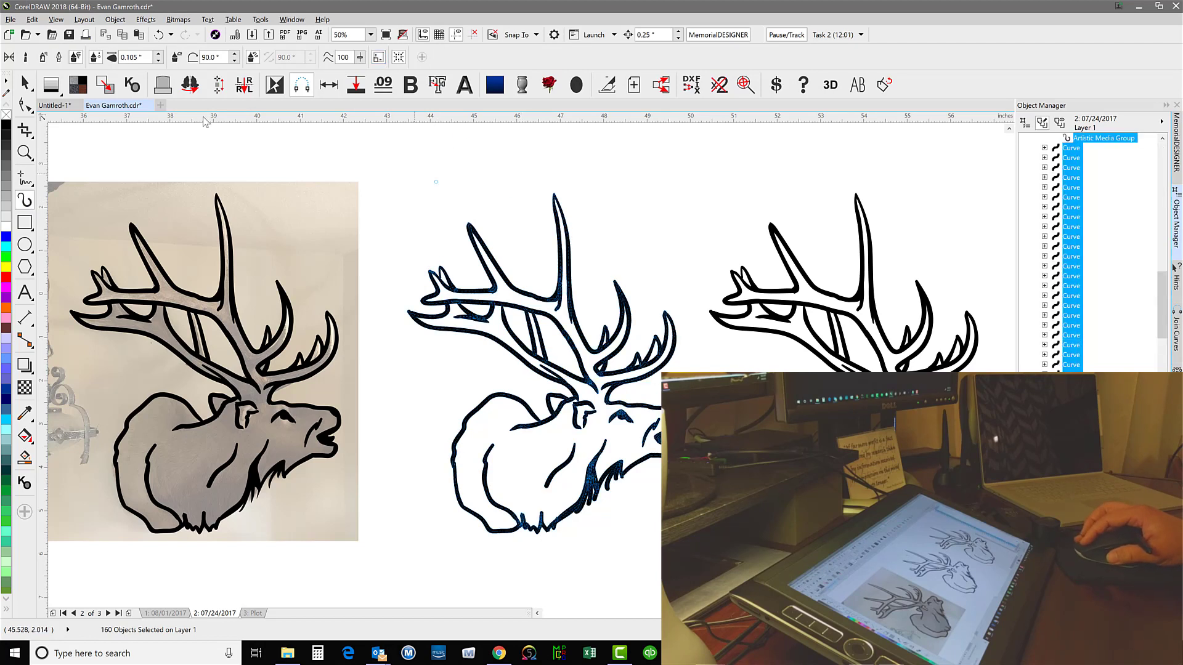
left_click(25, 86)
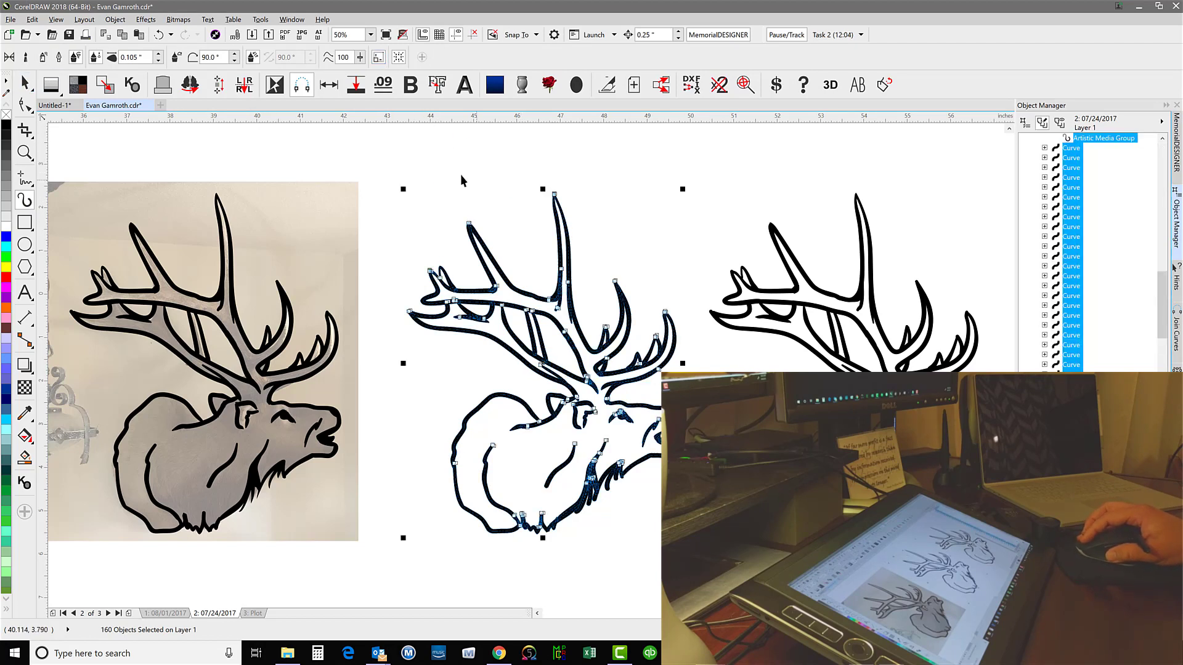
left_click_drag(379, 160, 728, 287)
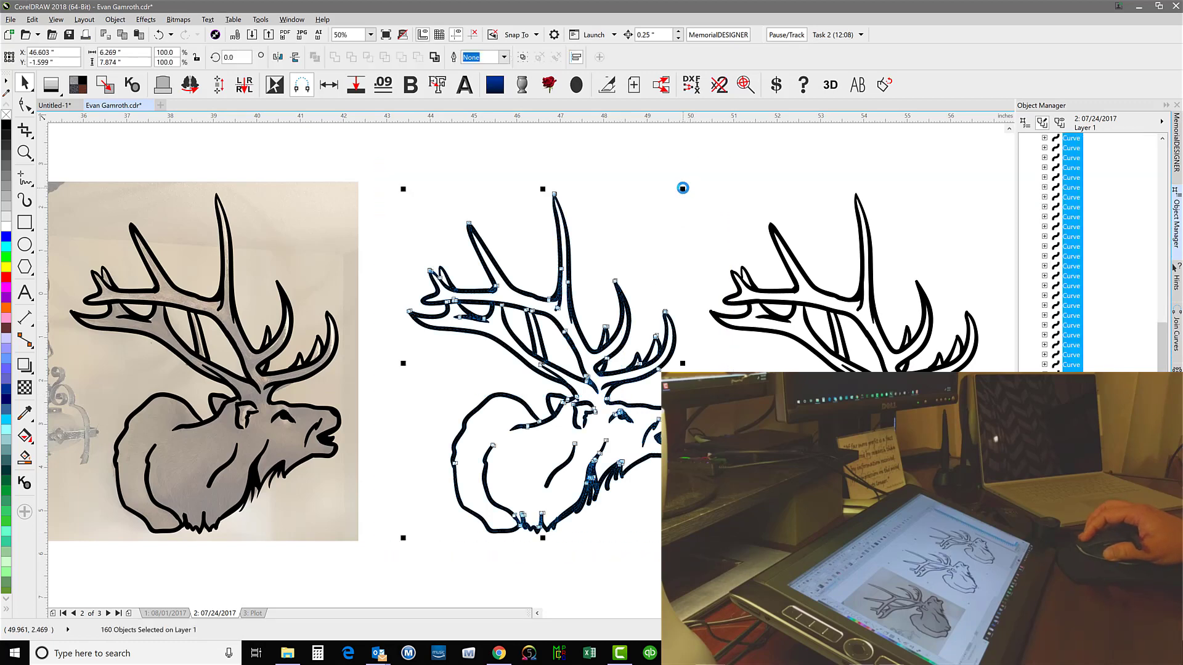
left_click_drag(677, 197, 567, 332)
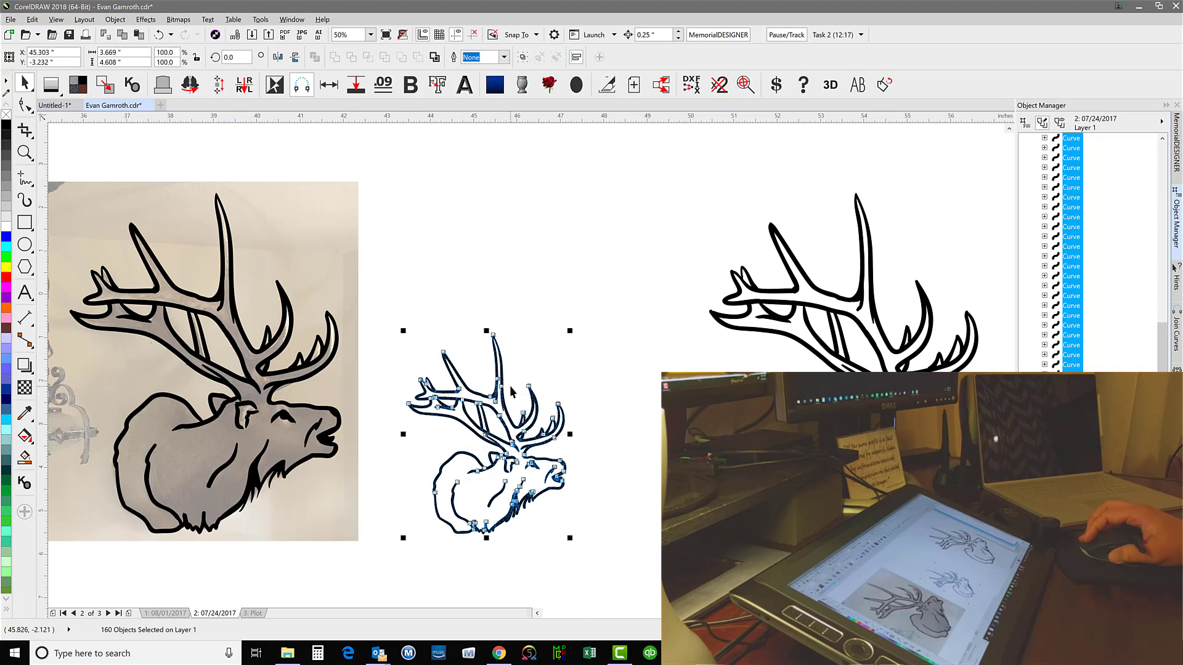
left_click(582, 367)
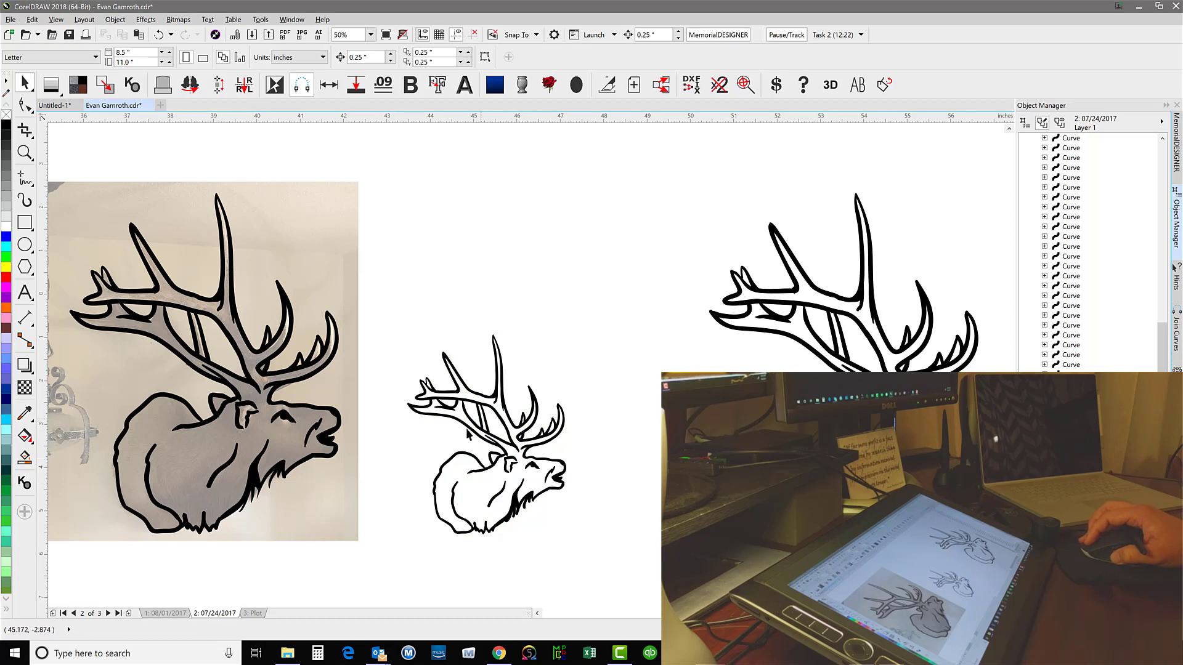
Scale the second elk copy down to about 3.67 by 4.58 inches without stroke scaling, for comparison
left_click_drag(660, 157, 943, 570)
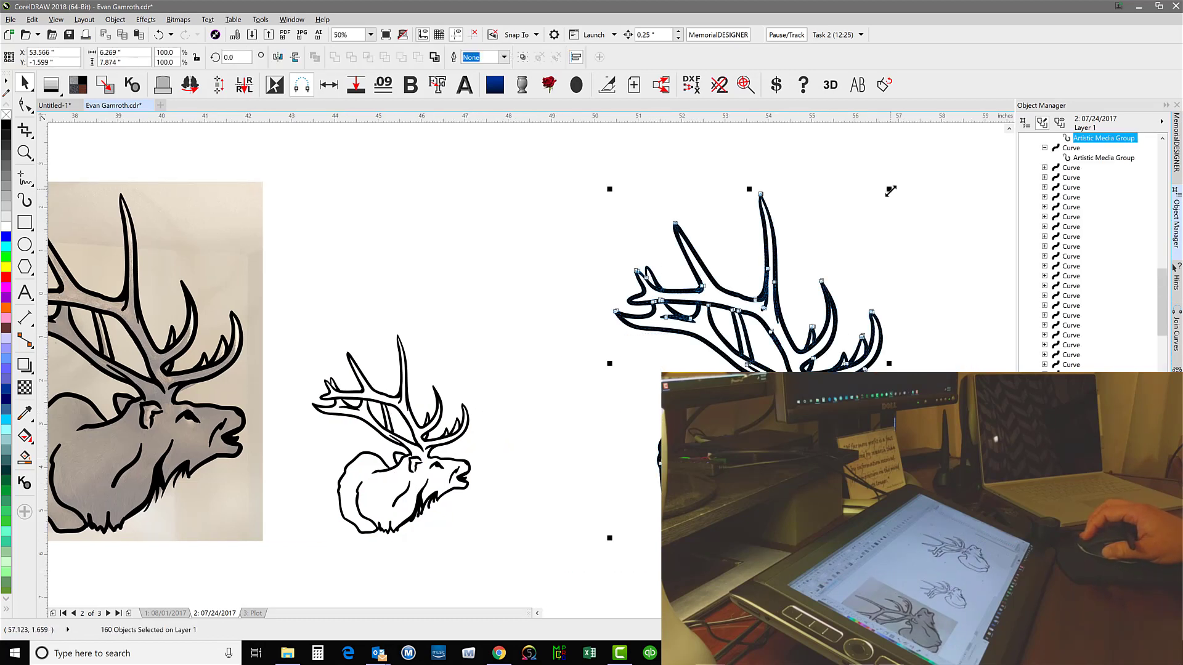
left_click_drag(889, 192, 774, 333)
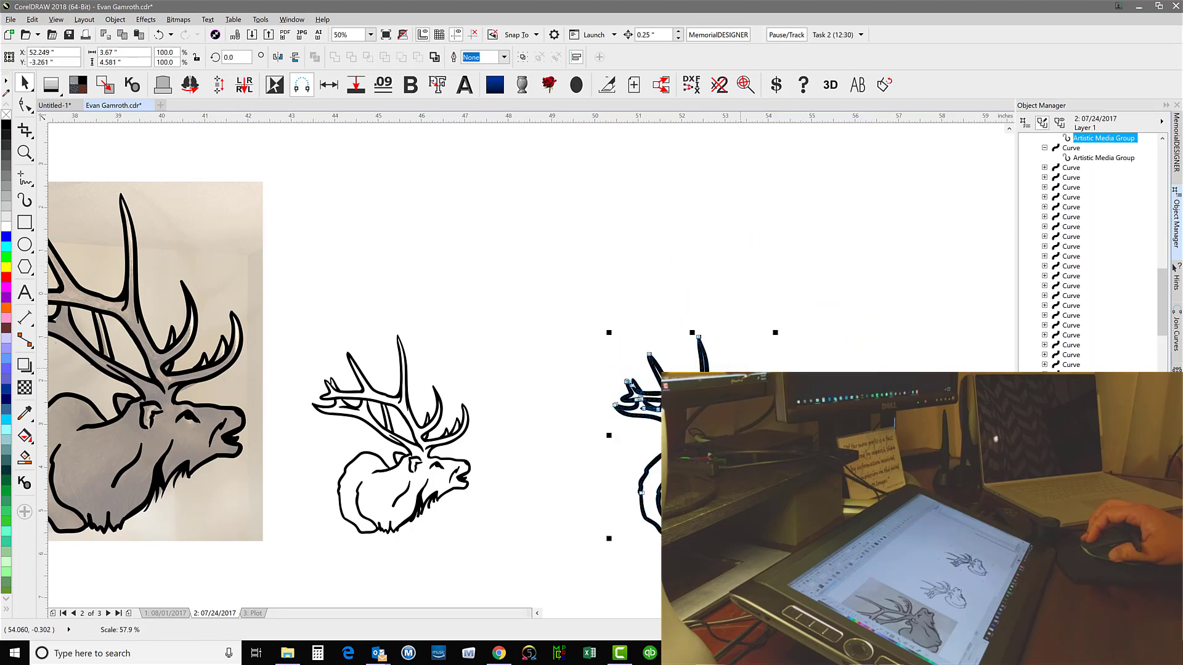
left_click(697, 305)
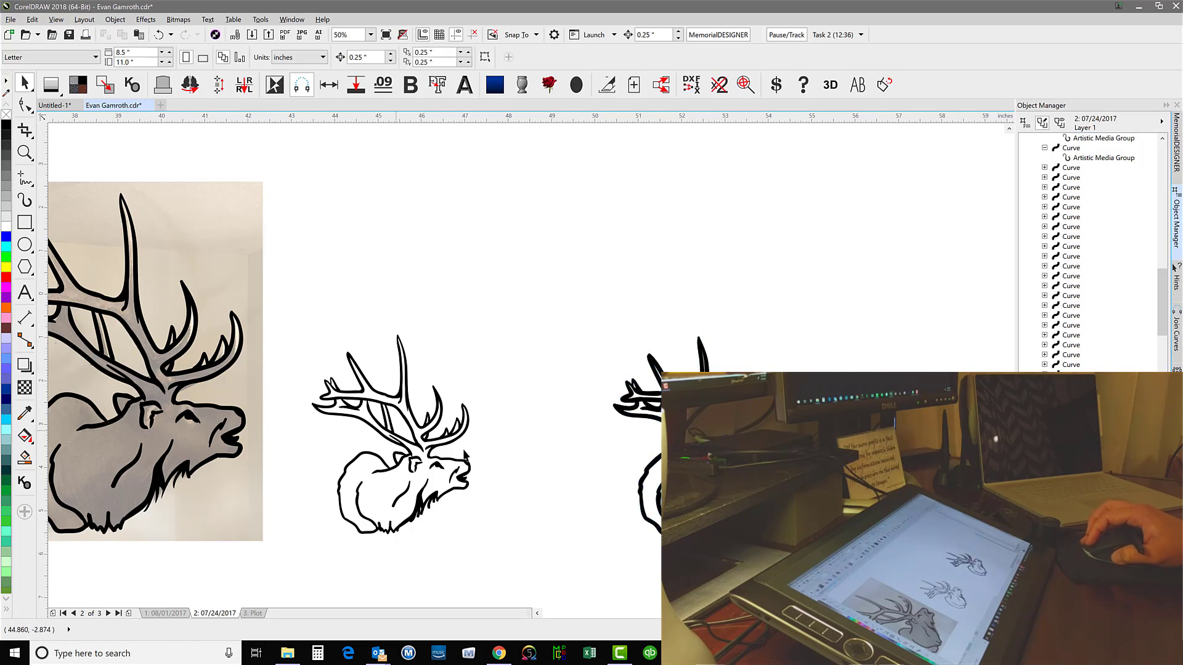
Undo the resizing of both elk copies and the placement of the second copy, and clear the selection
key("ctrl+z")
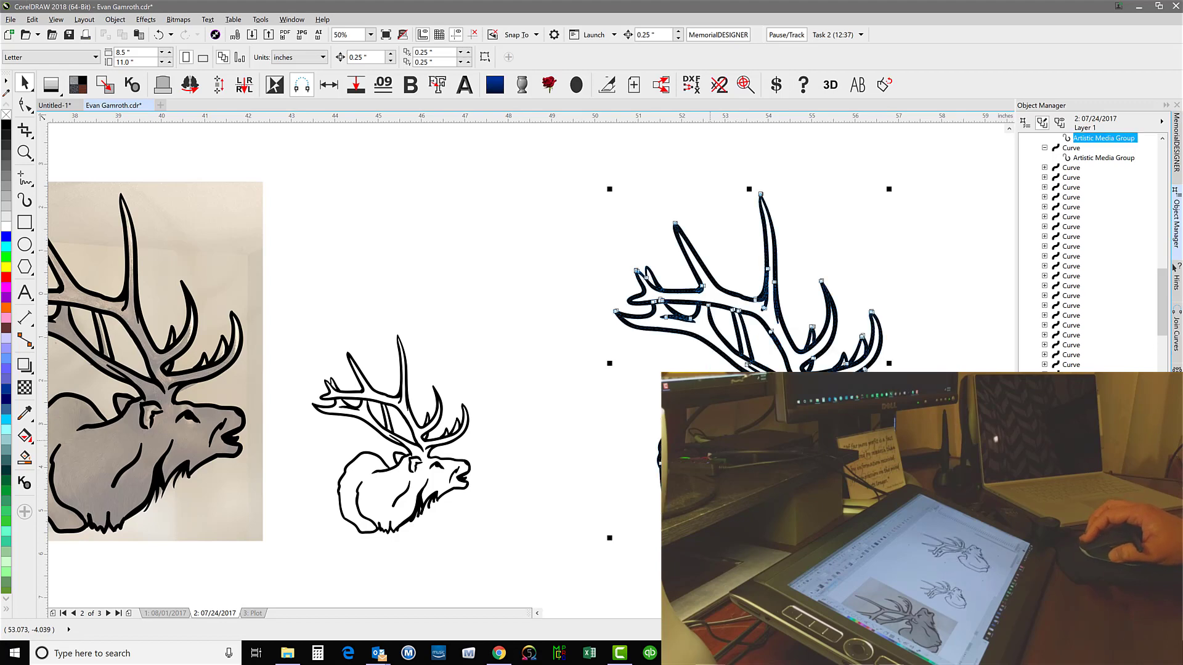
key("ctrl+z")
key("ctrl+z")
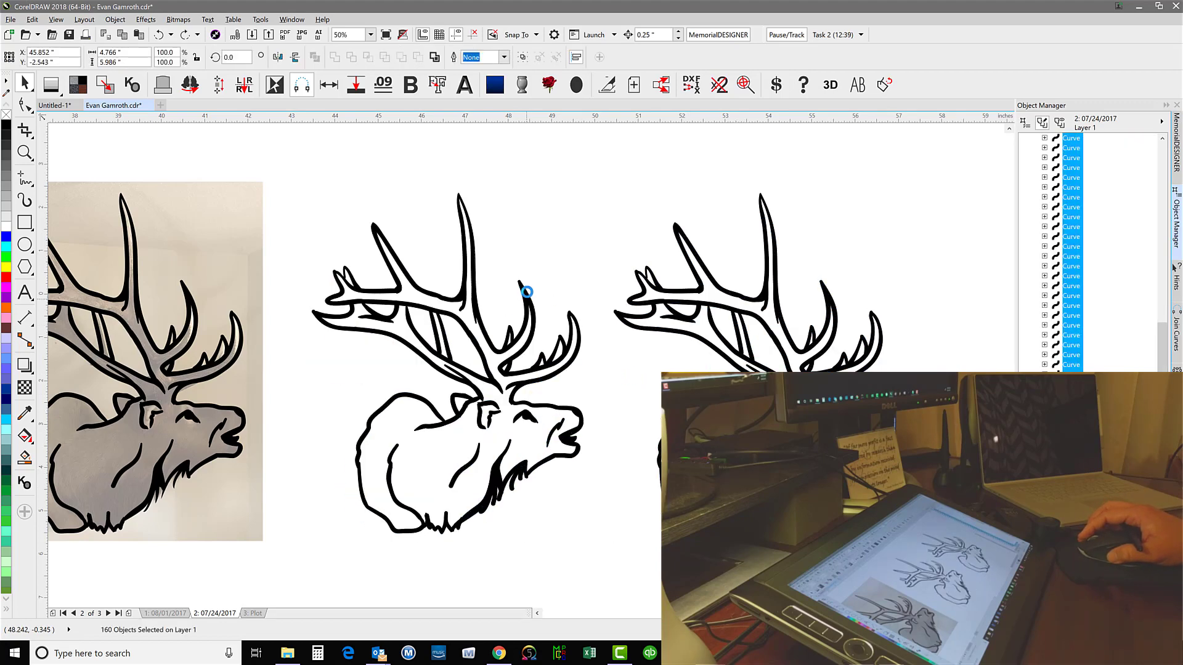
left_click(591, 167)
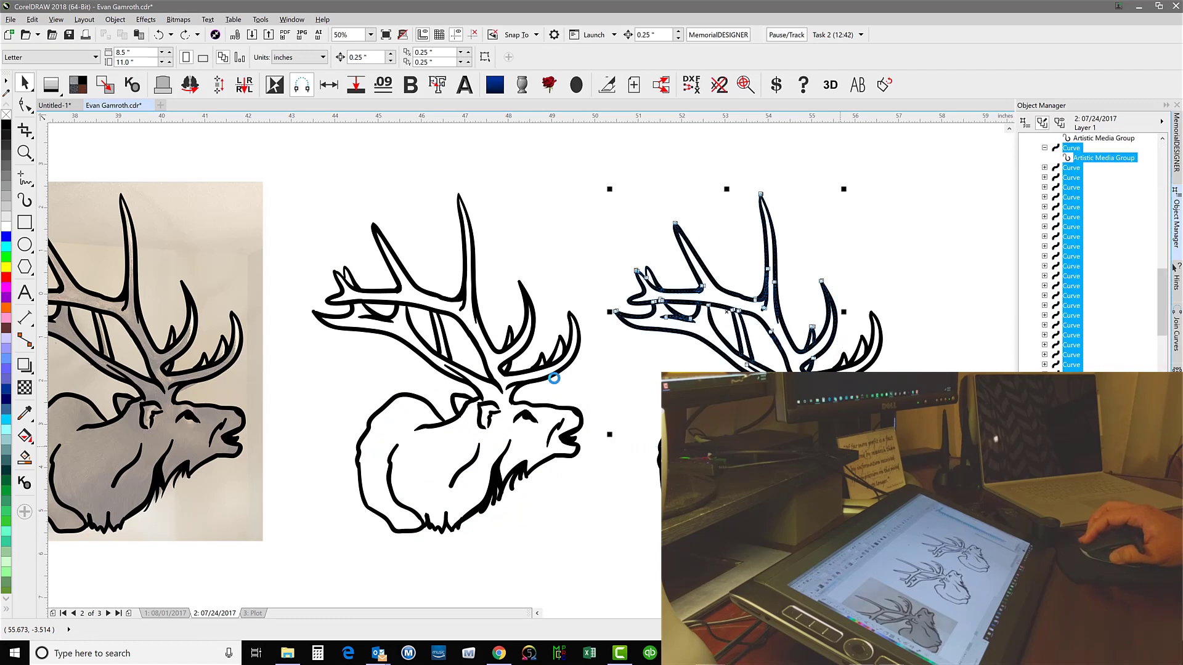
key("ctrl+z")
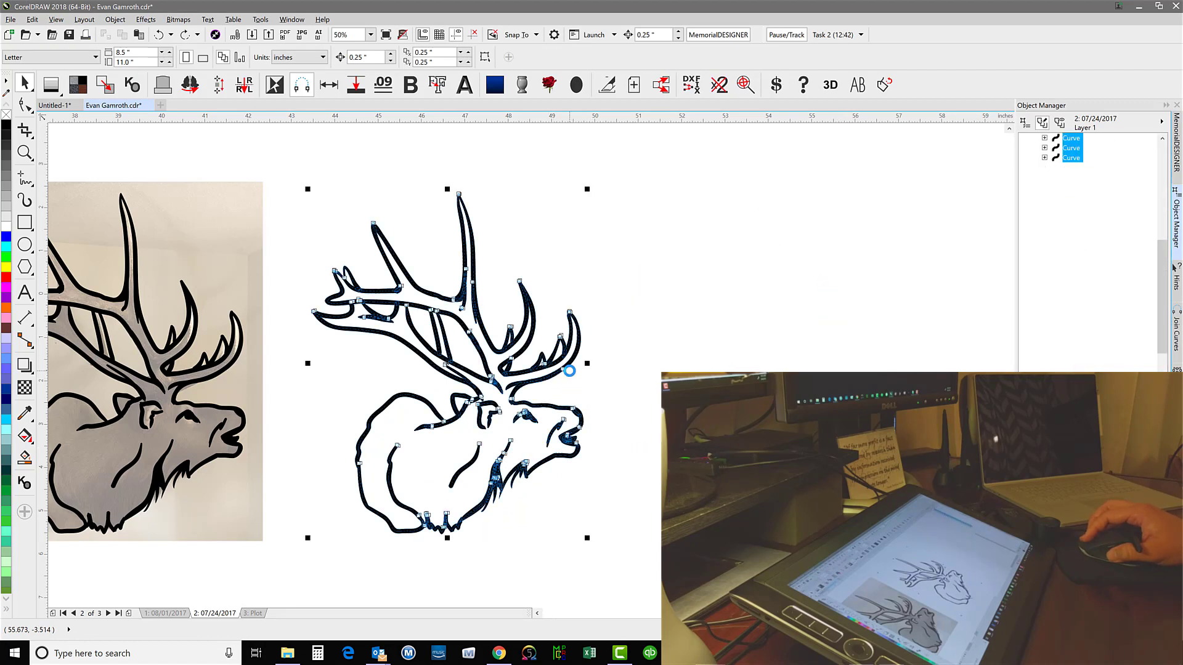
left_click(382, 164)
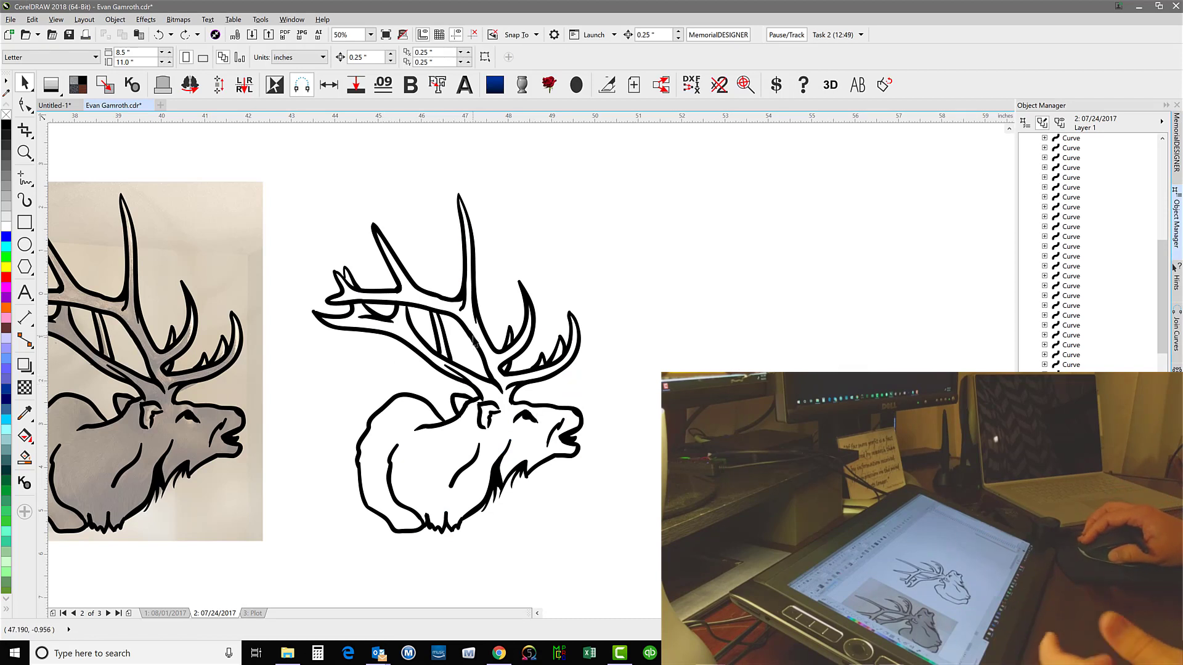
Break the remaining copy's Artistic Media strokes apart, keep only the stroke outlines, and weld them into one curve
left_click_drag(279, 164, 699, 551)
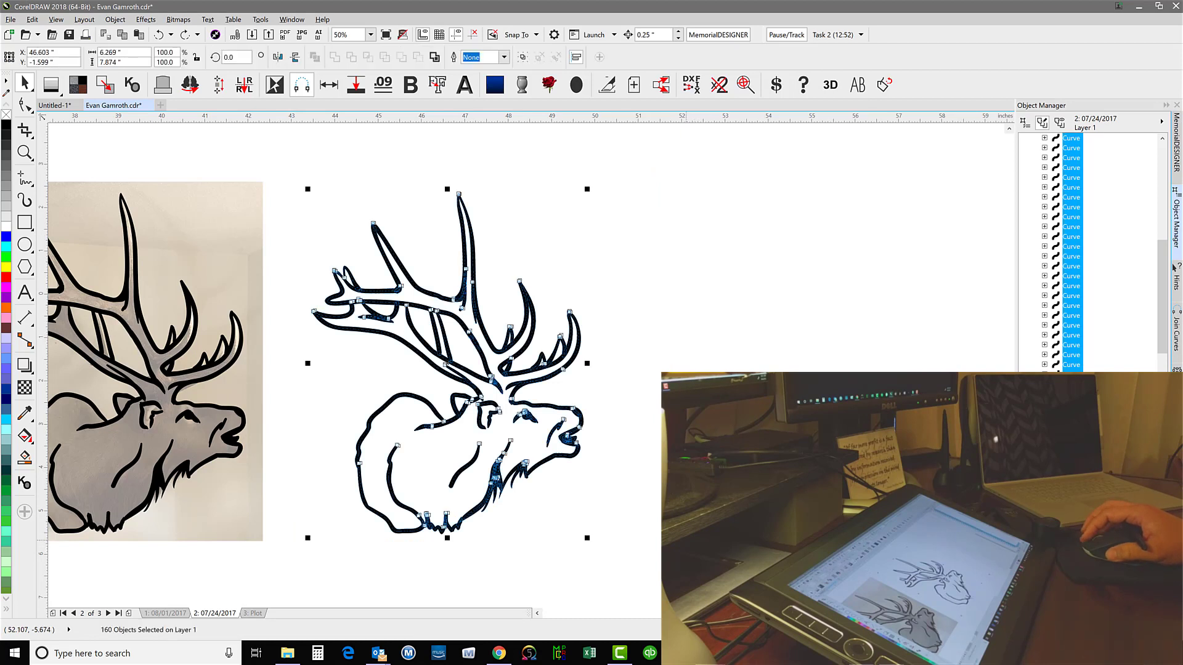
left_click(636, 478)
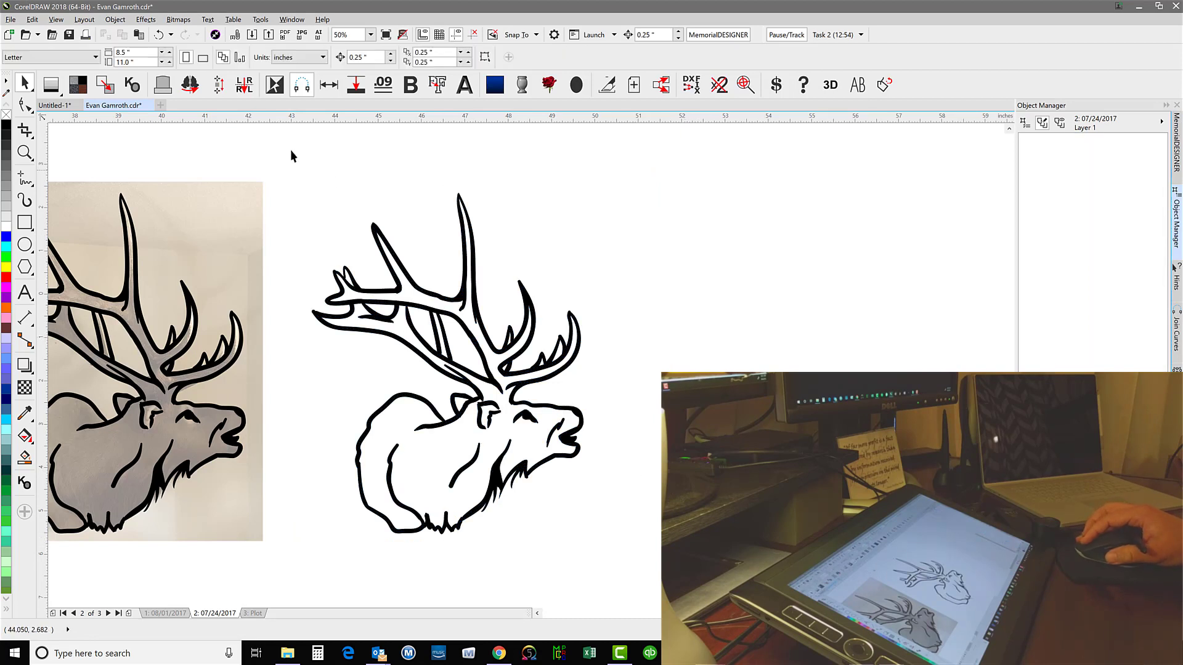
left_click_drag(285, 149, 690, 568)
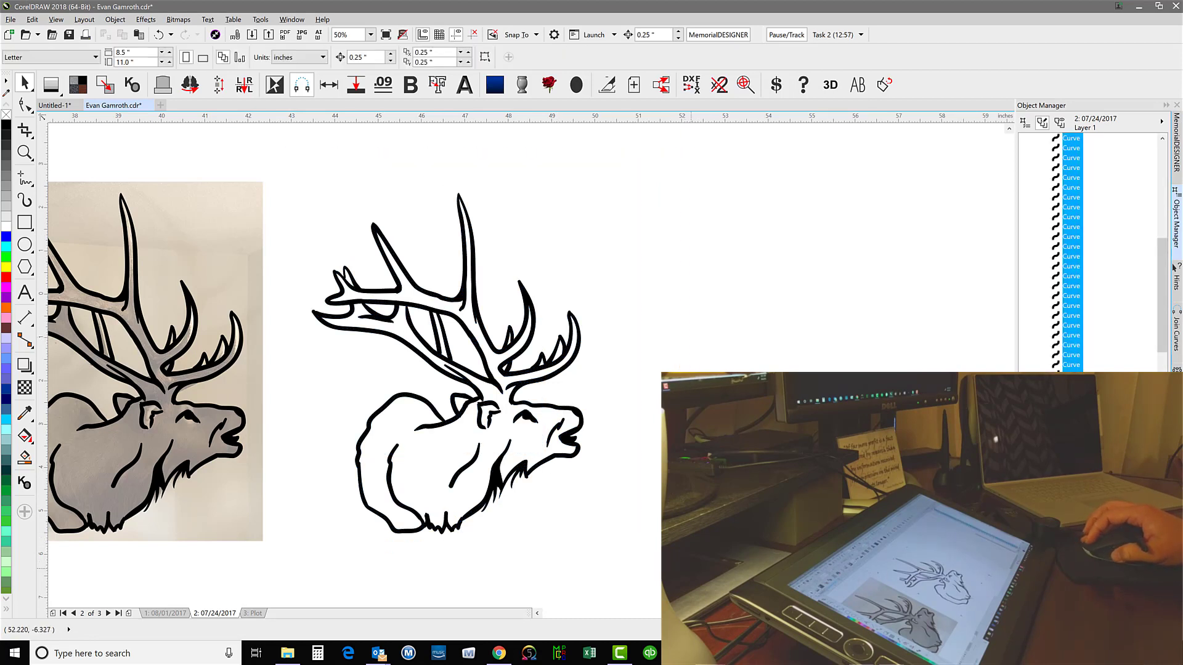
left_click(508, 316)
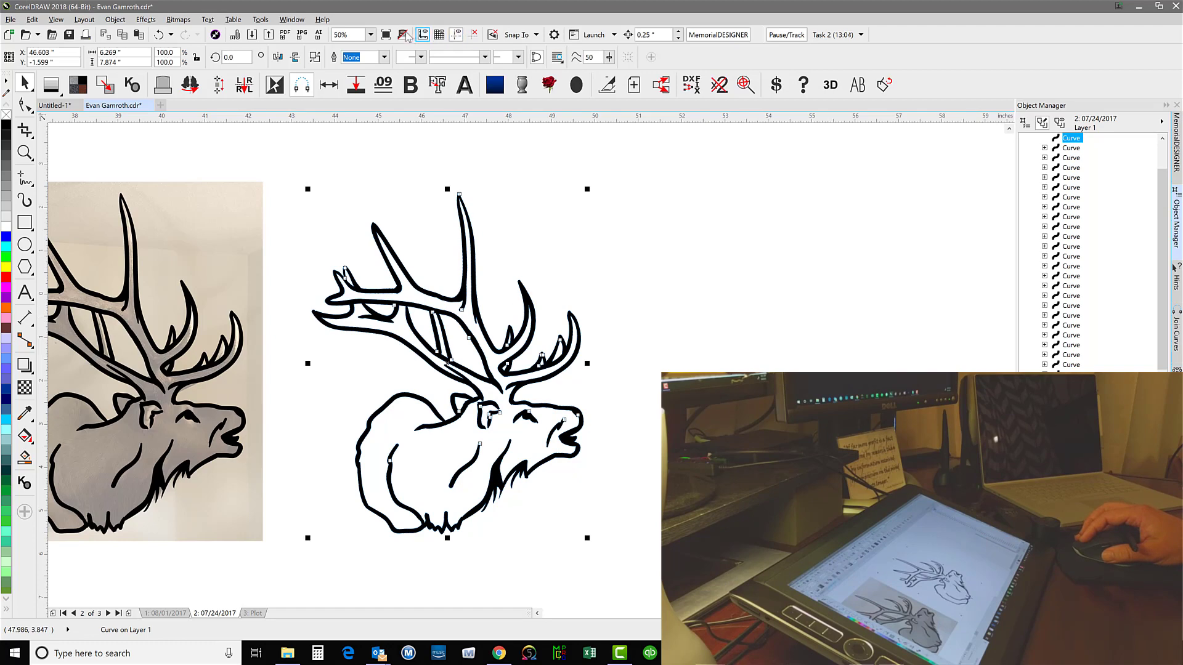
In wireframe view, delete the separated control lines inside the copied elk strokes and weld the stroke outlines into a single curve
left_click(426, 84)
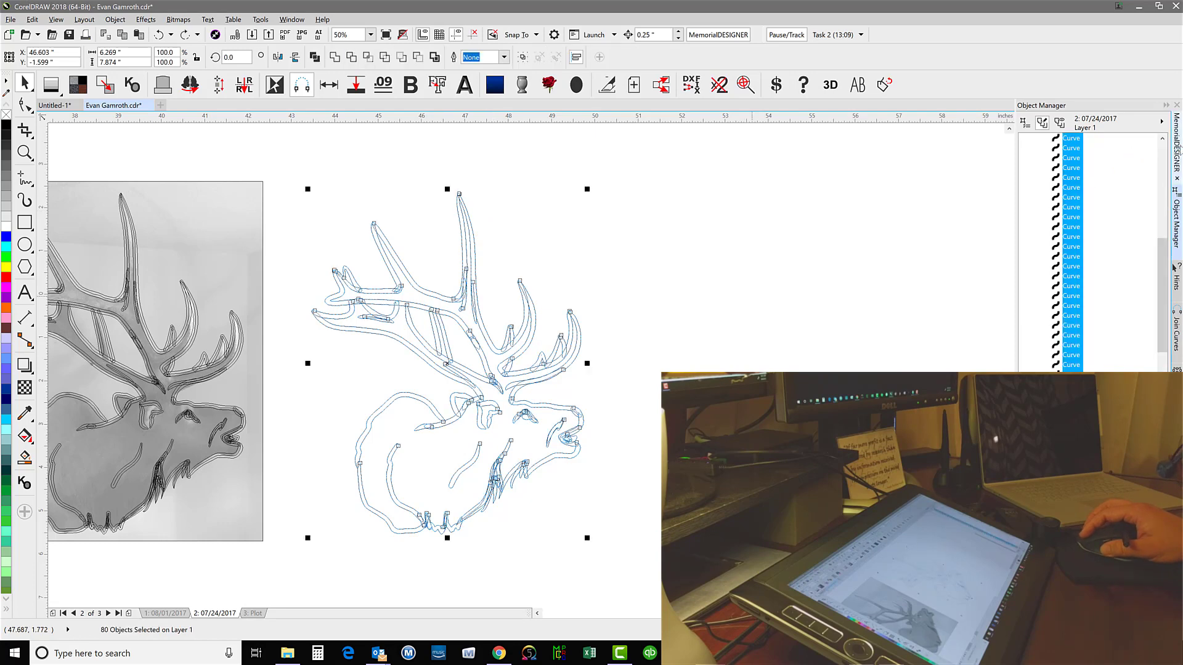
left_click(1173, 151)
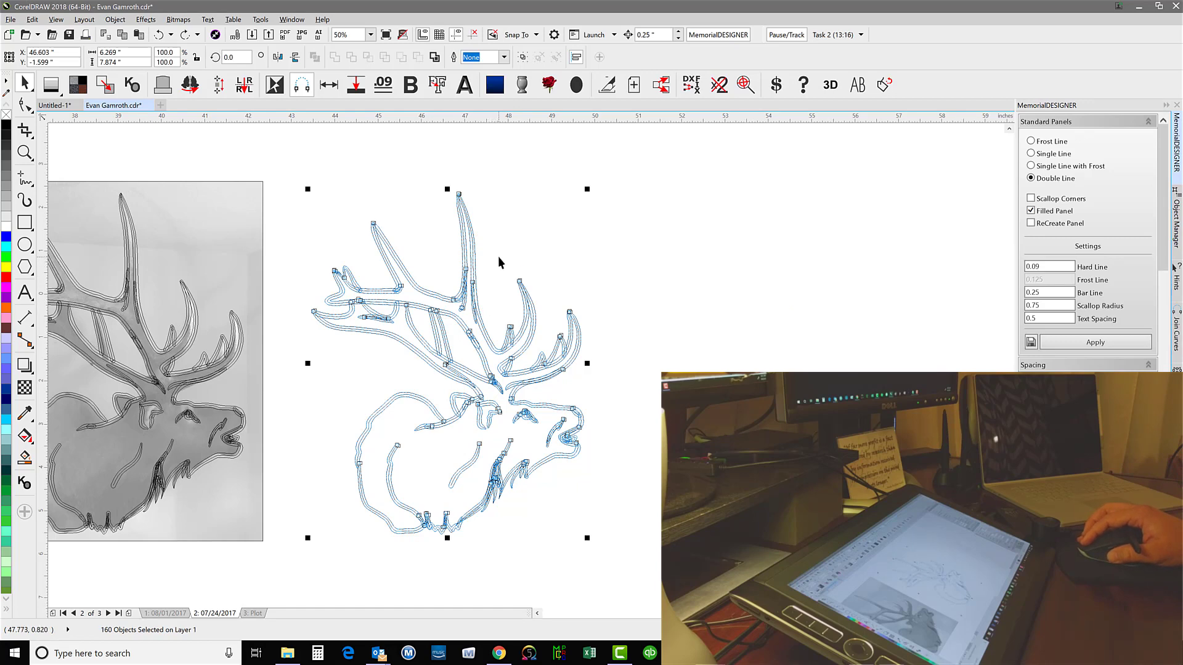
key("Delete")
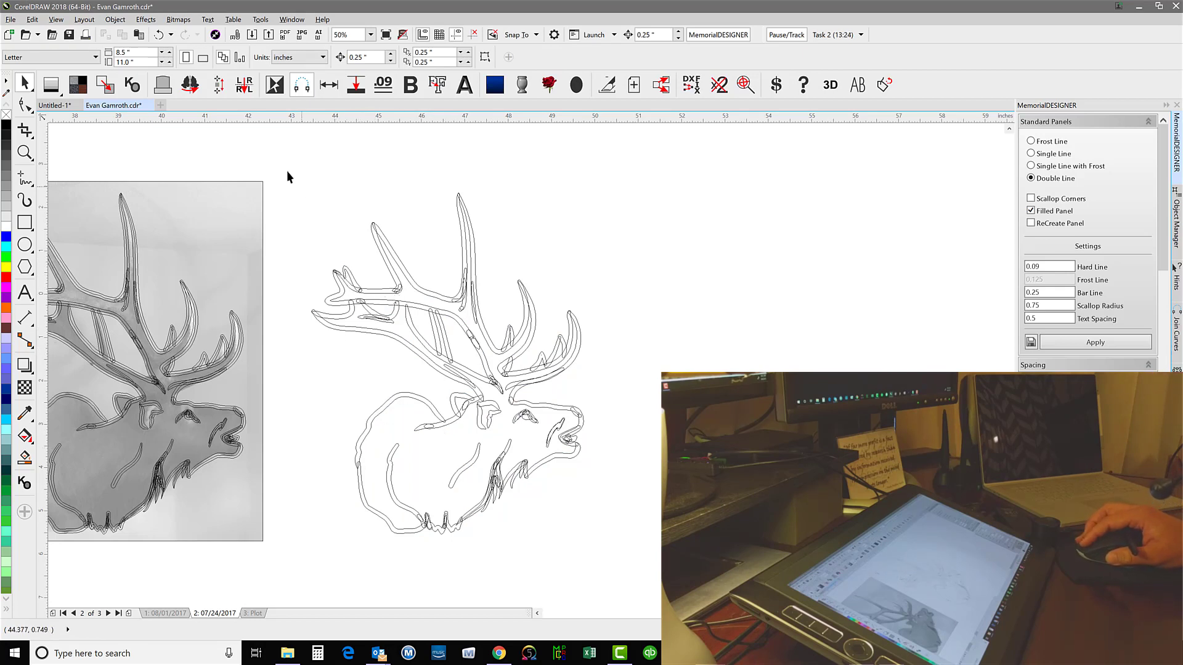
left_click_drag(282, 158, 707, 562)
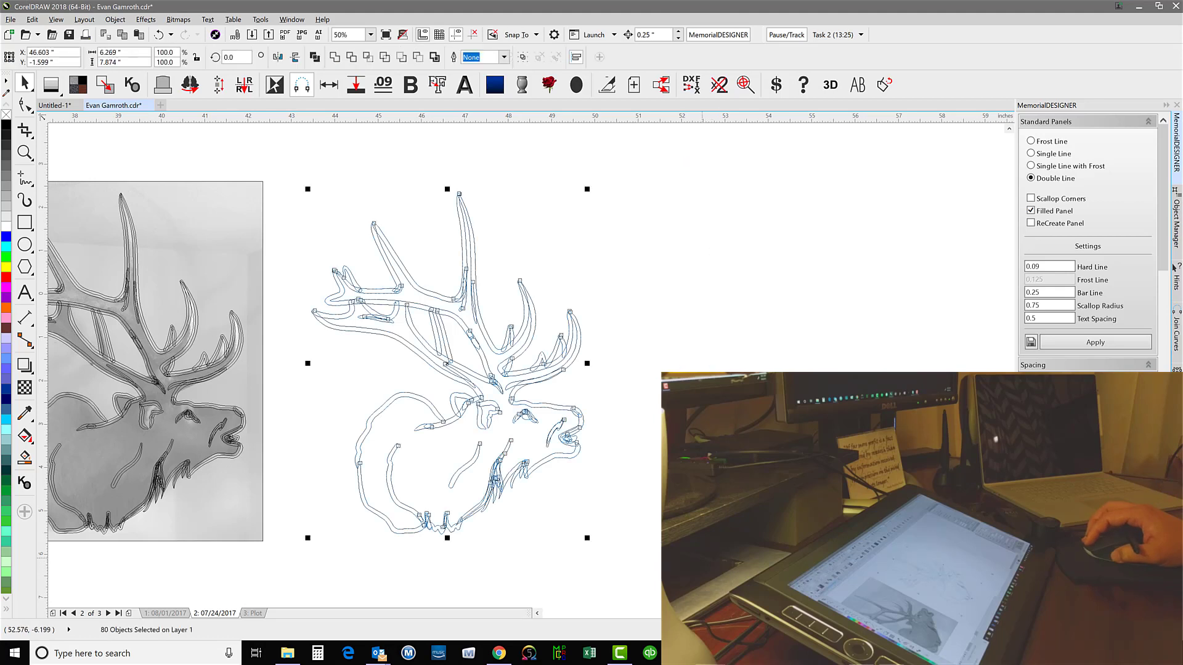
key("ctrl+w")
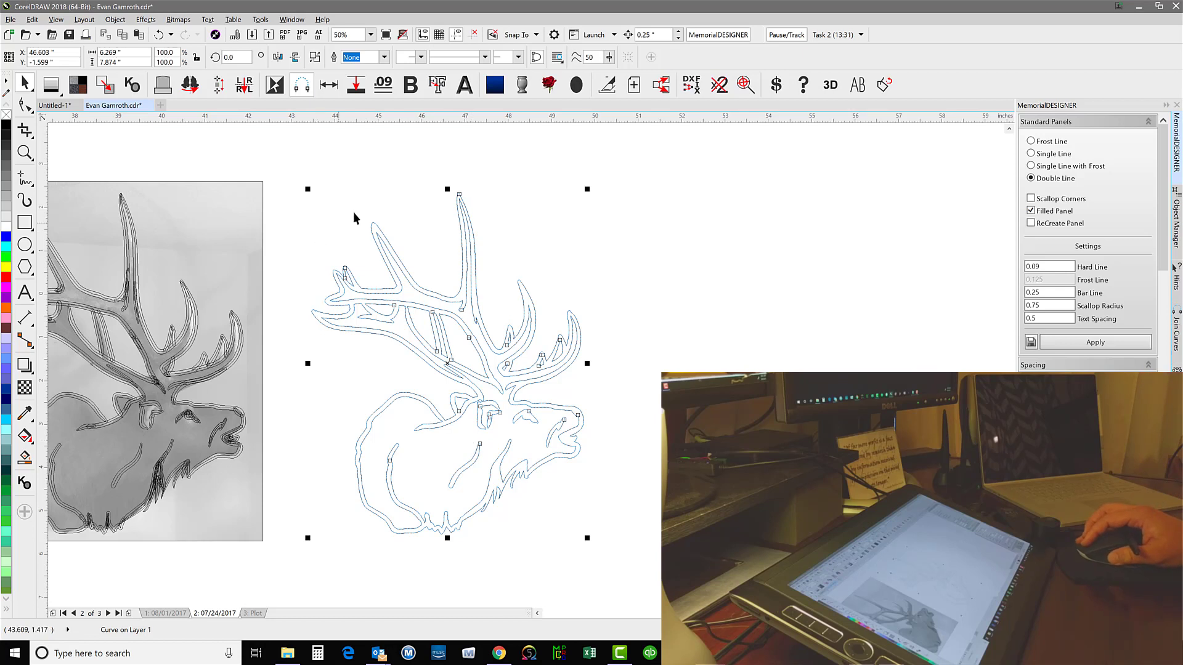
Break the welded elk curve apart to clear its tiny stray fragments, and recombine the outlines into one curve
key("ctrl+k")
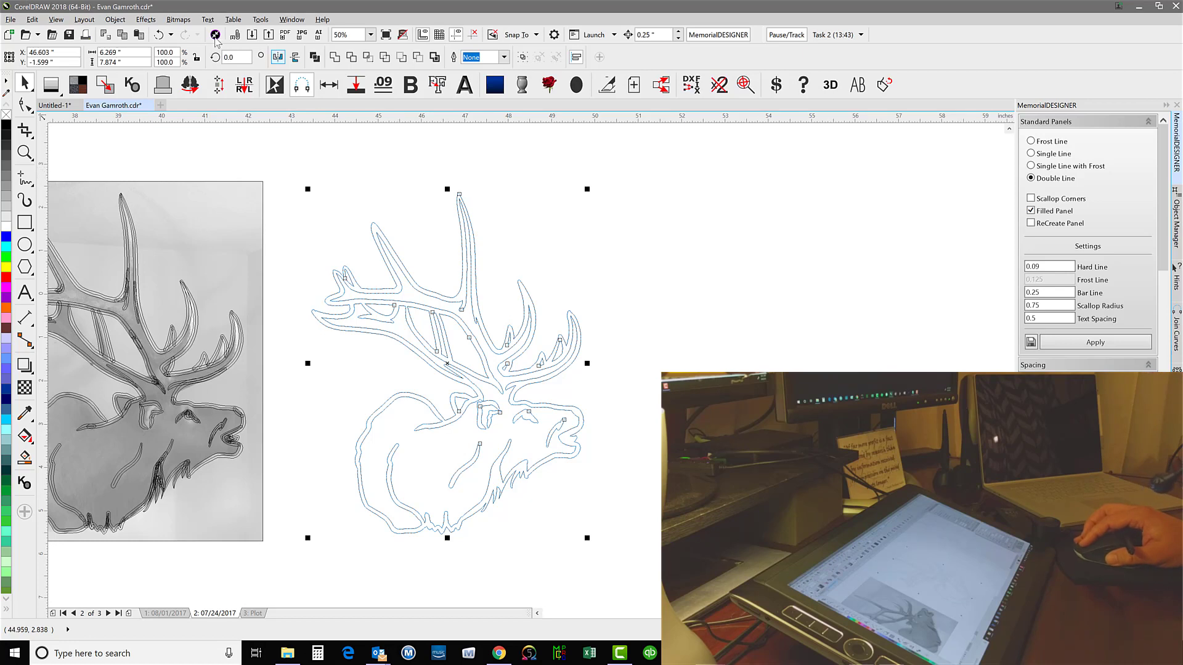
left_click(158, 36)
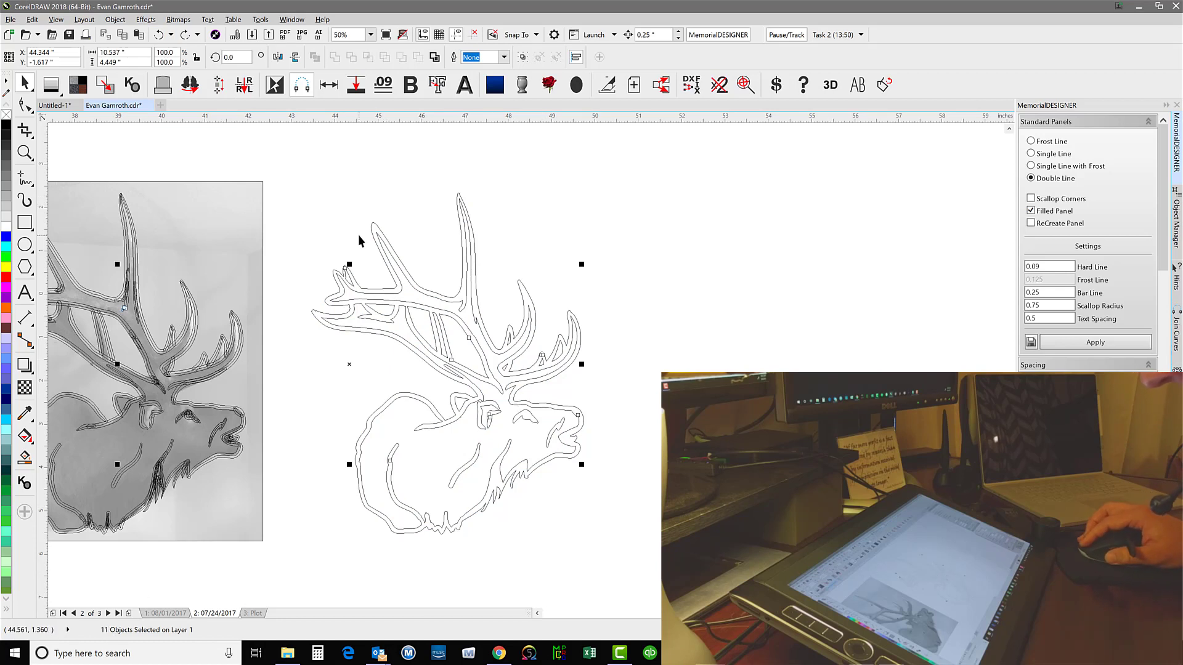
left_click(494, 317)
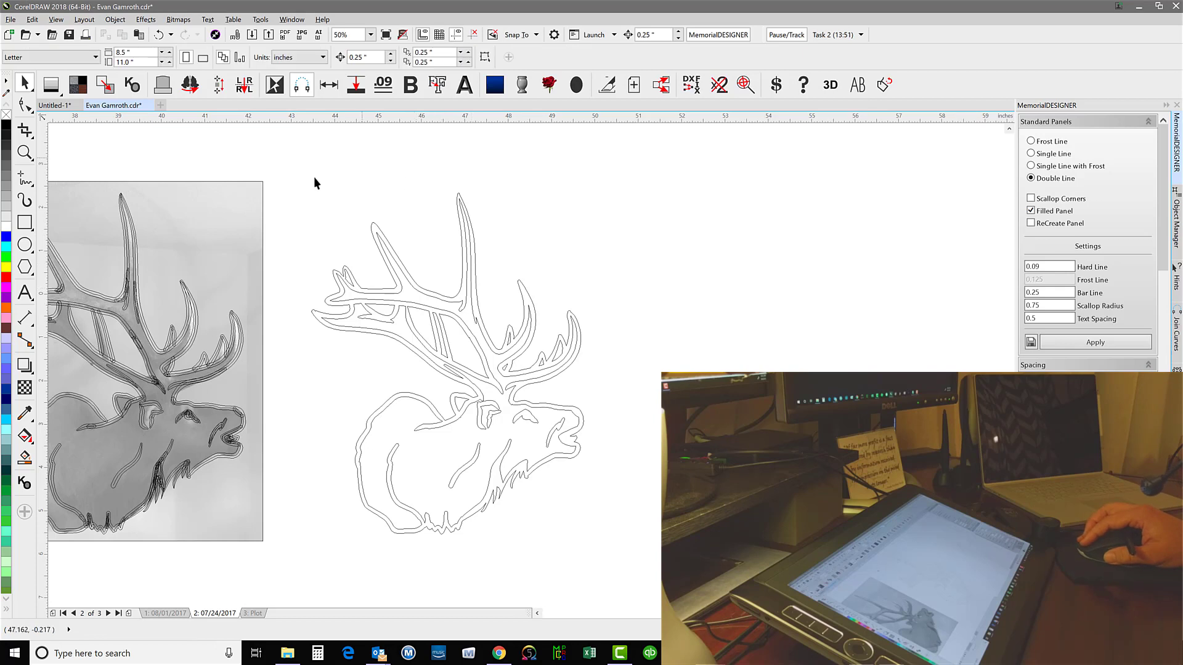
left_click_drag(274, 163, 713, 577)
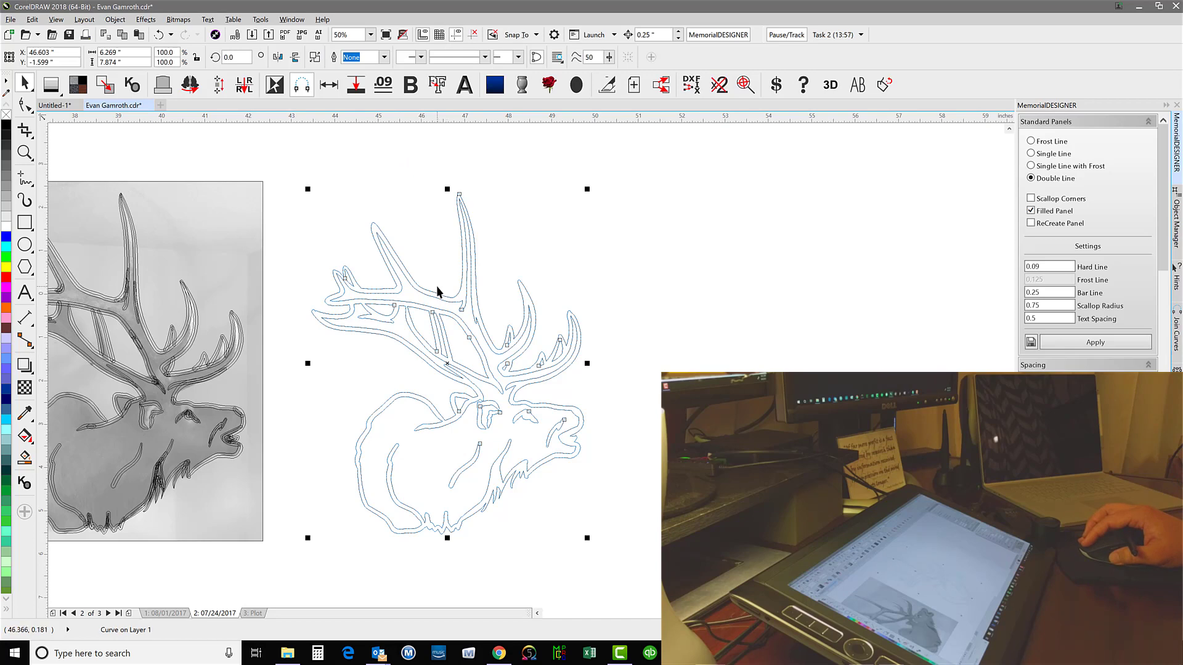
Smooth the rough rear antler tips and the tine junction of the welded elk with the Smooth tool at a 0.437 inch nib size
scroll(527, 345, "up", 2)
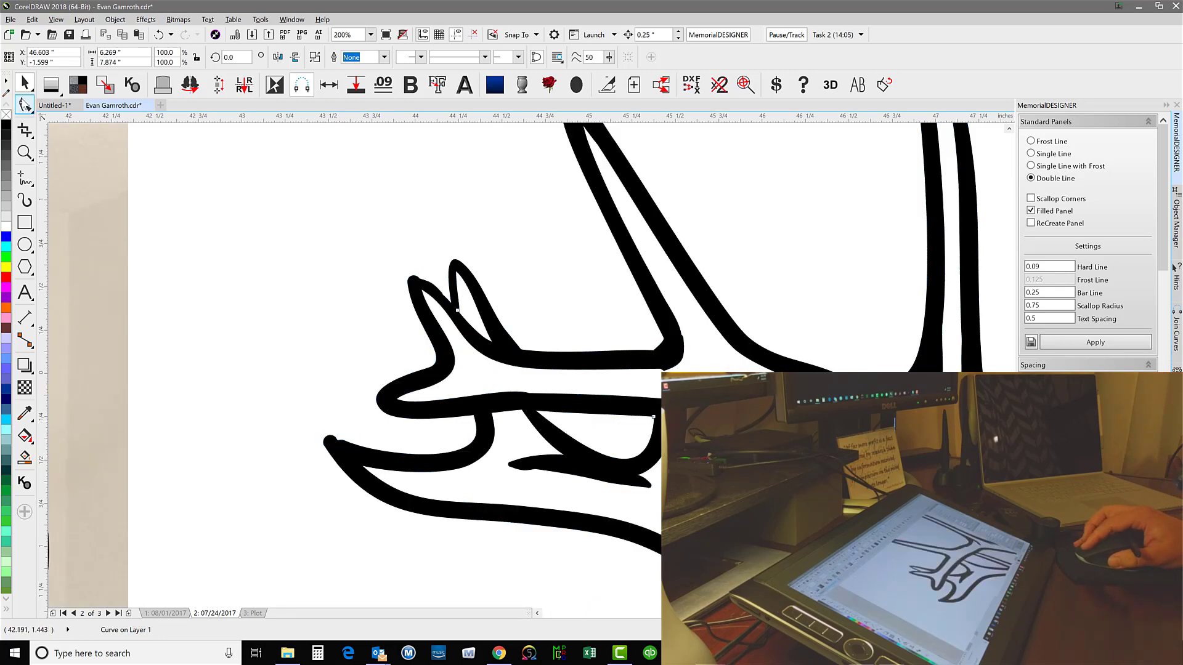
left_click(24, 106)
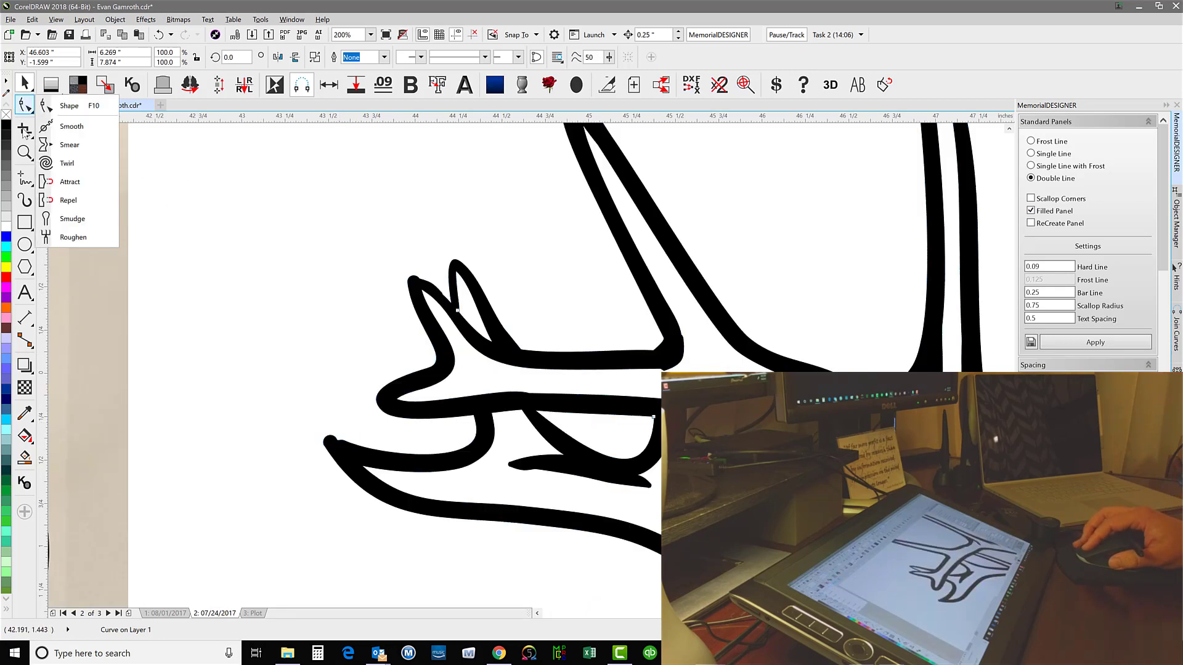
left_click(73, 126)
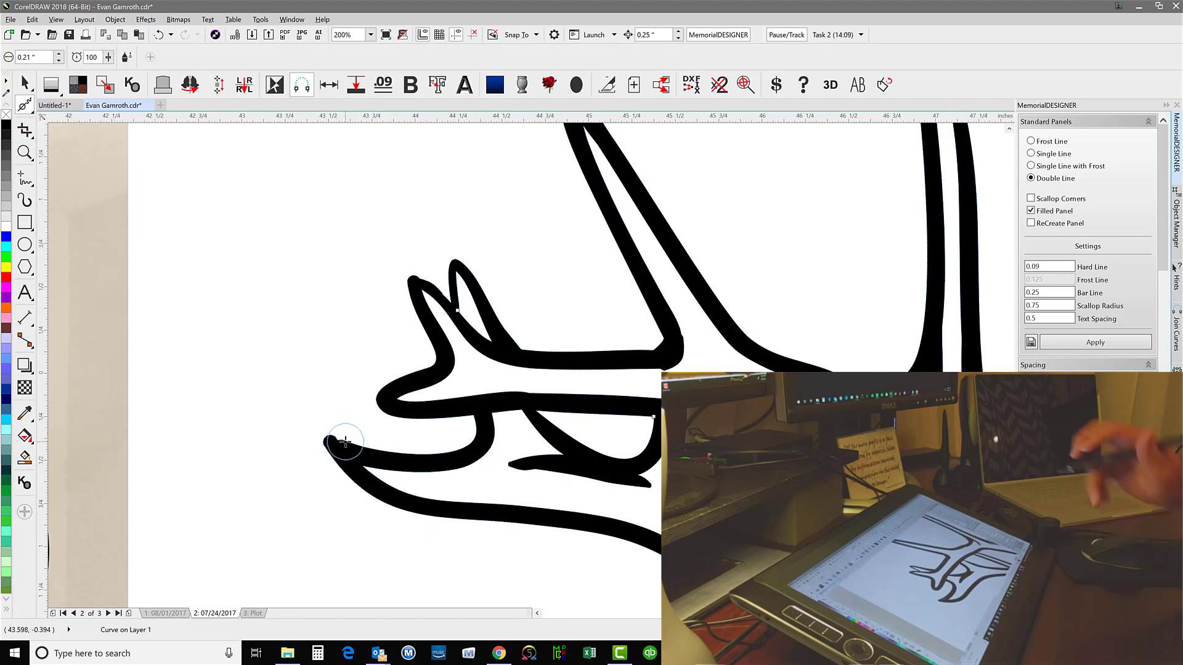
mouse_move(333, 435)
left_mouse_down()
mouse_move(356, 443)
mouse_move(333, 436)
mouse_move(352, 446)
mouse_move(346, 405)
mouse_move(326, 434)
mouse_move(376, 457)
left_mouse_up()
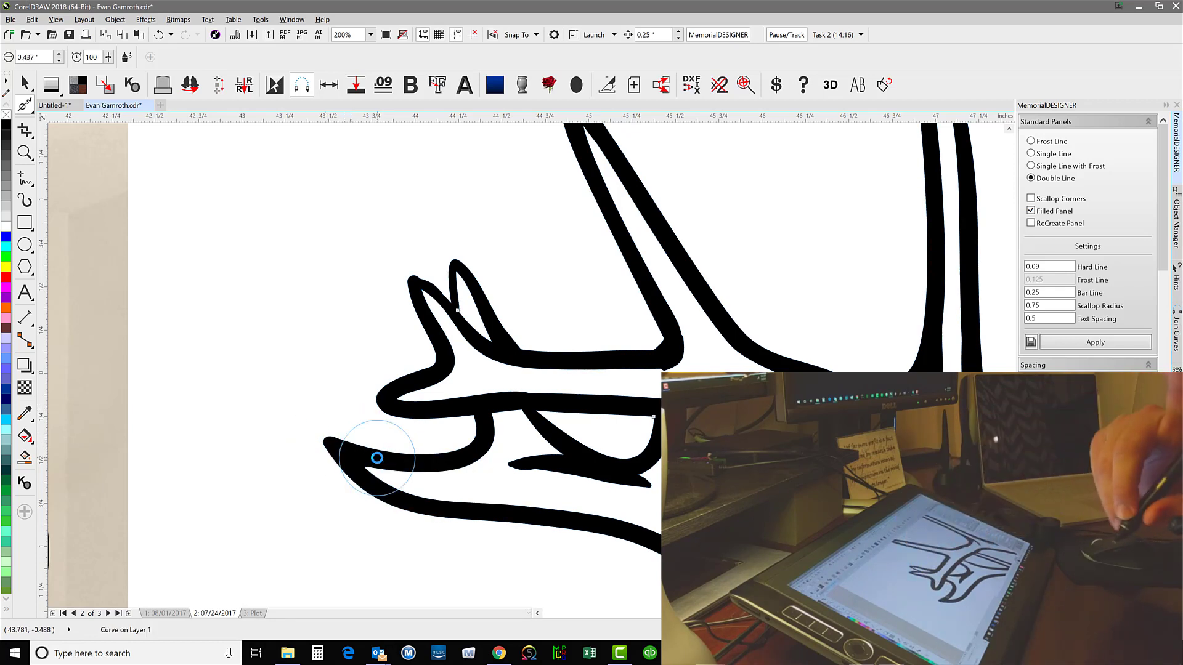
mouse_move(417, 272)
left_mouse_down()
mouse_move(447, 305)
mouse_move(427, 276)
left_mouse_up()
mouse_move(665, 355)
left_mouse_down()
mouse_move(693, 344)
mouse_move(661, 344)
left_mouse_up()
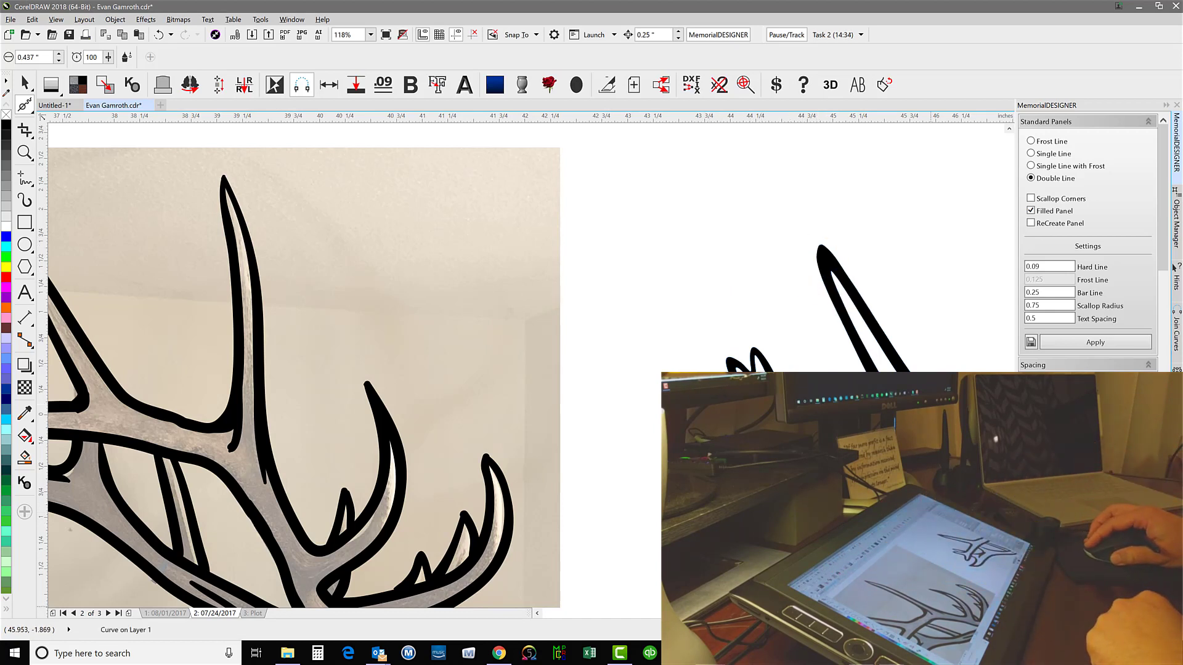
left_click_drag(931, 614, 945, 614)
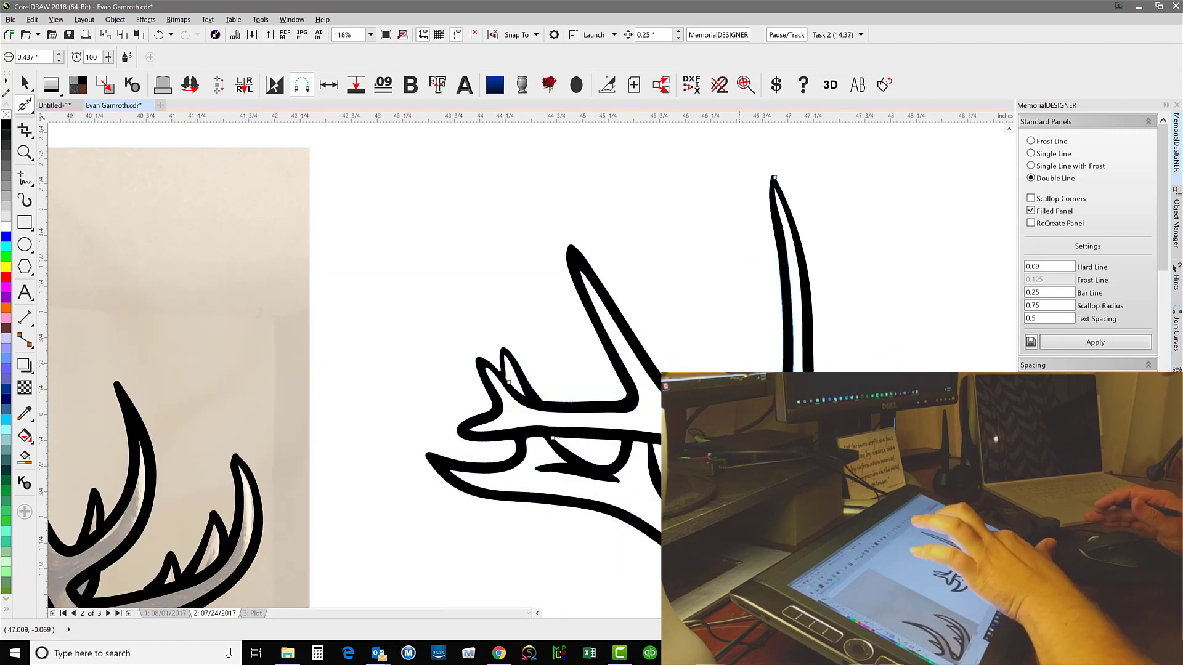
key("Escape")
left_click(717, 409)
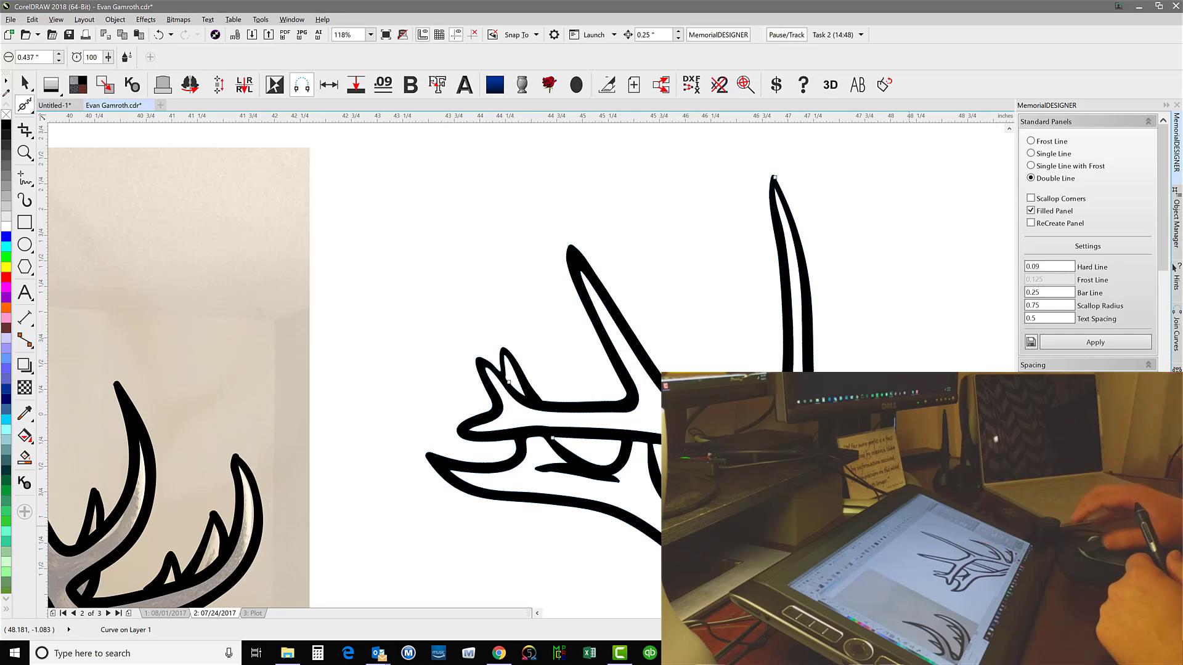
Go over the welded elk's remaining outlines from antlers to muzzle with the Smooth tool, touching up the rough edge along its back
scroll(530, 370, "down", 4)
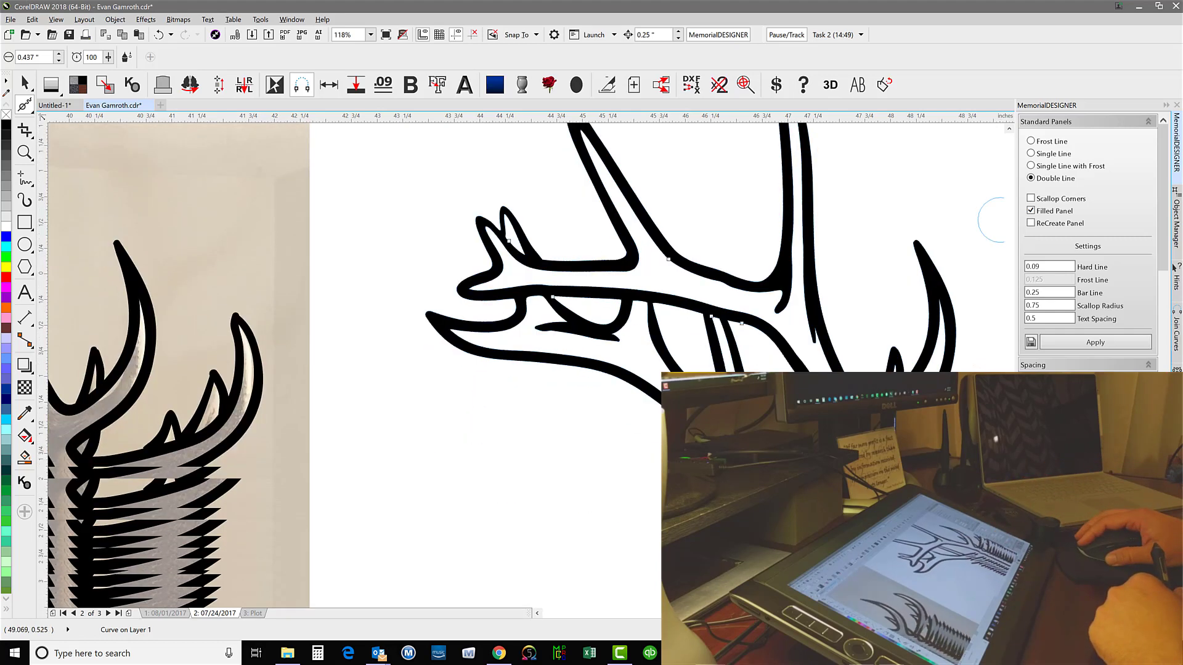
scroll(530, 370, "down", 1)
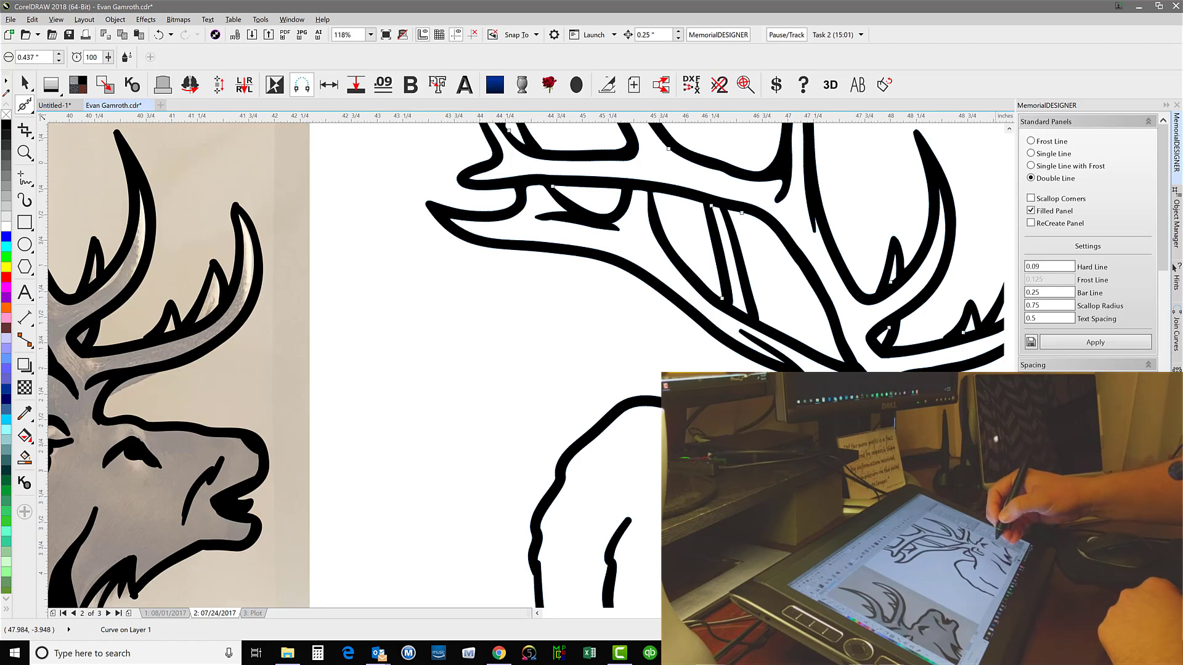
scroll(530, 363, "down", 3)
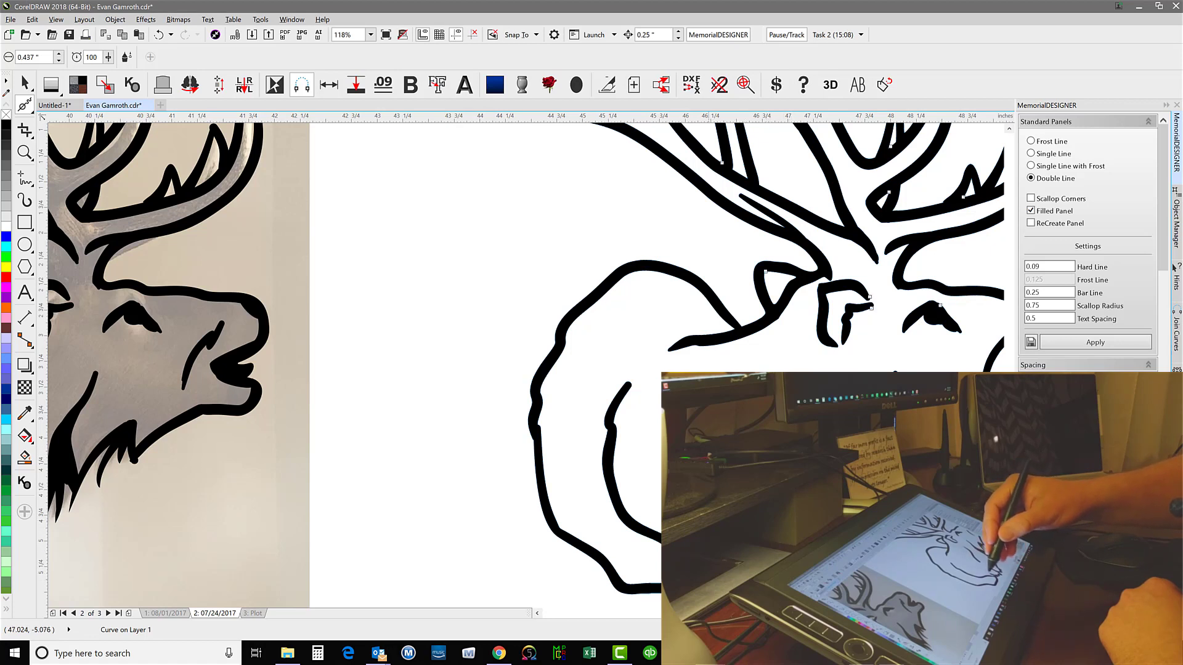
left_click_drag(550, 443, 537, 420)
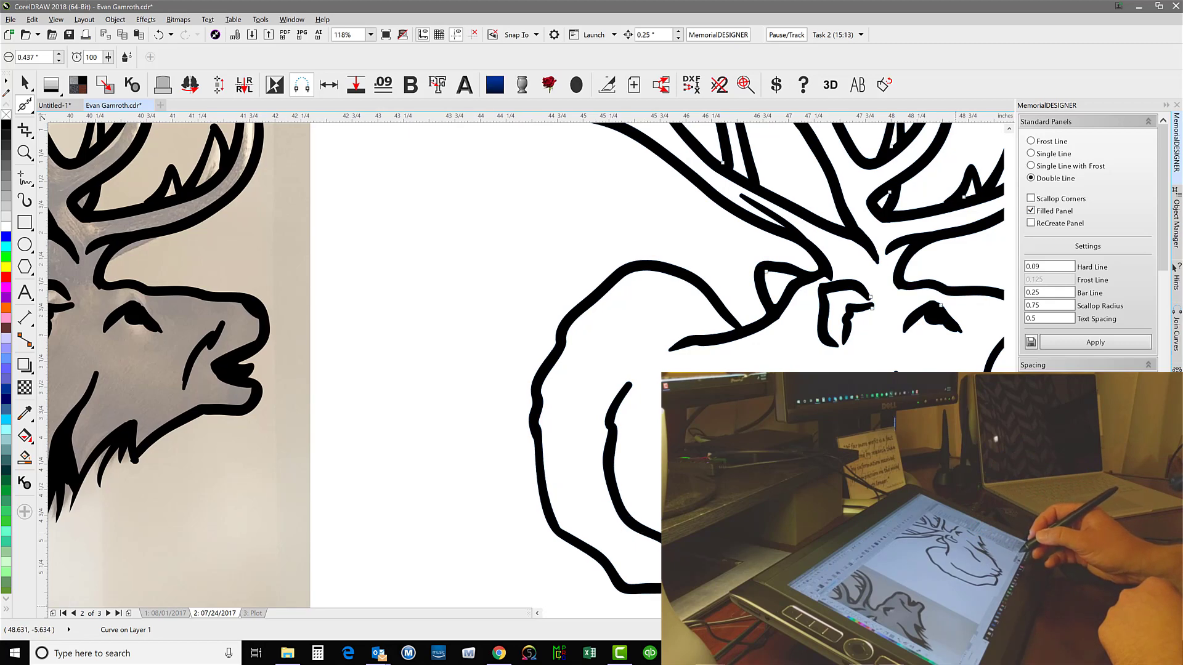
left_click(1001, 614)
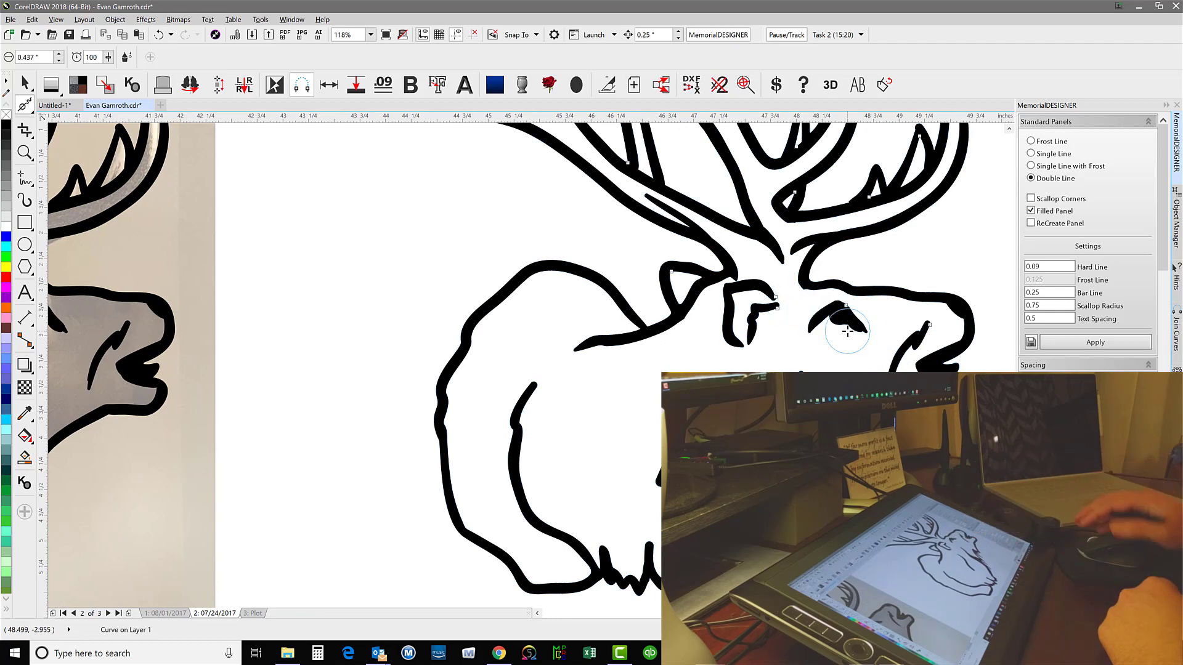
scroll(542, 367, "down", 2)
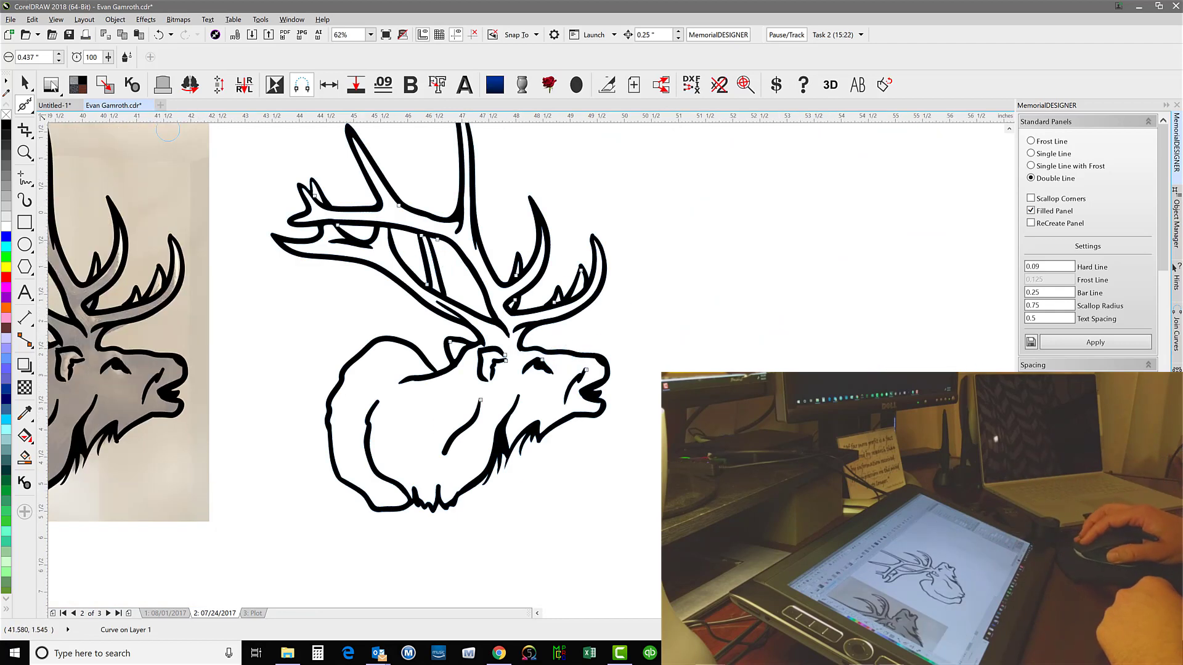
Add a light grey backing fill behind the welded elk line drawing and clear it from the open gaps between the antlers
key("space")
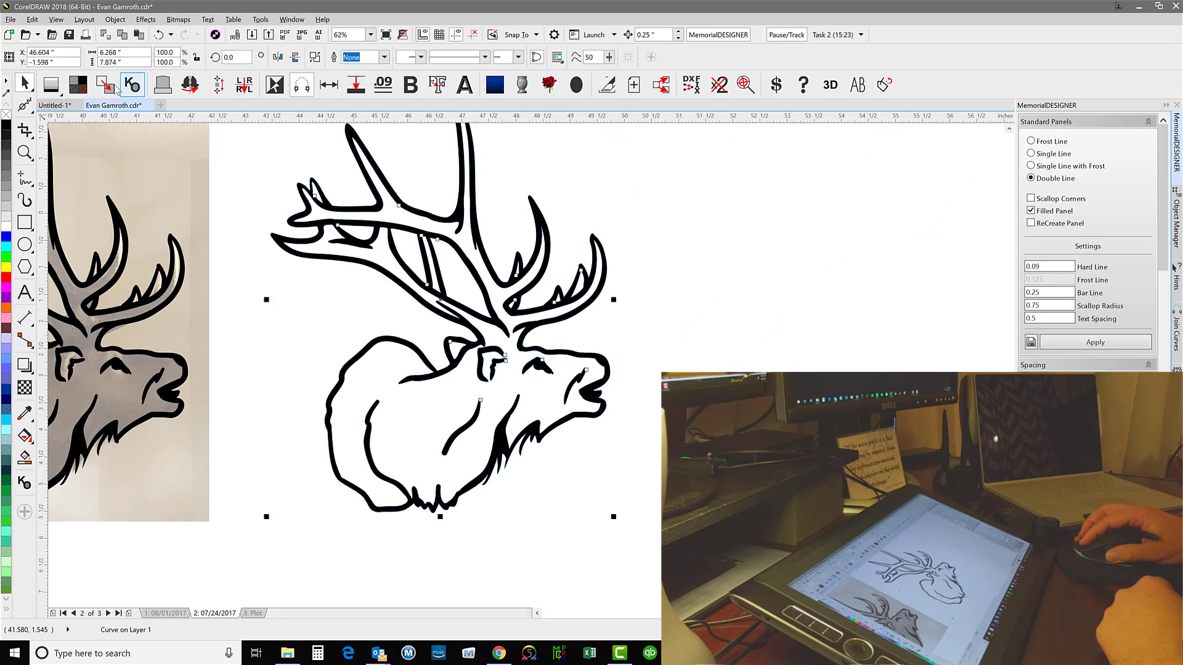
left_click(132, 87)
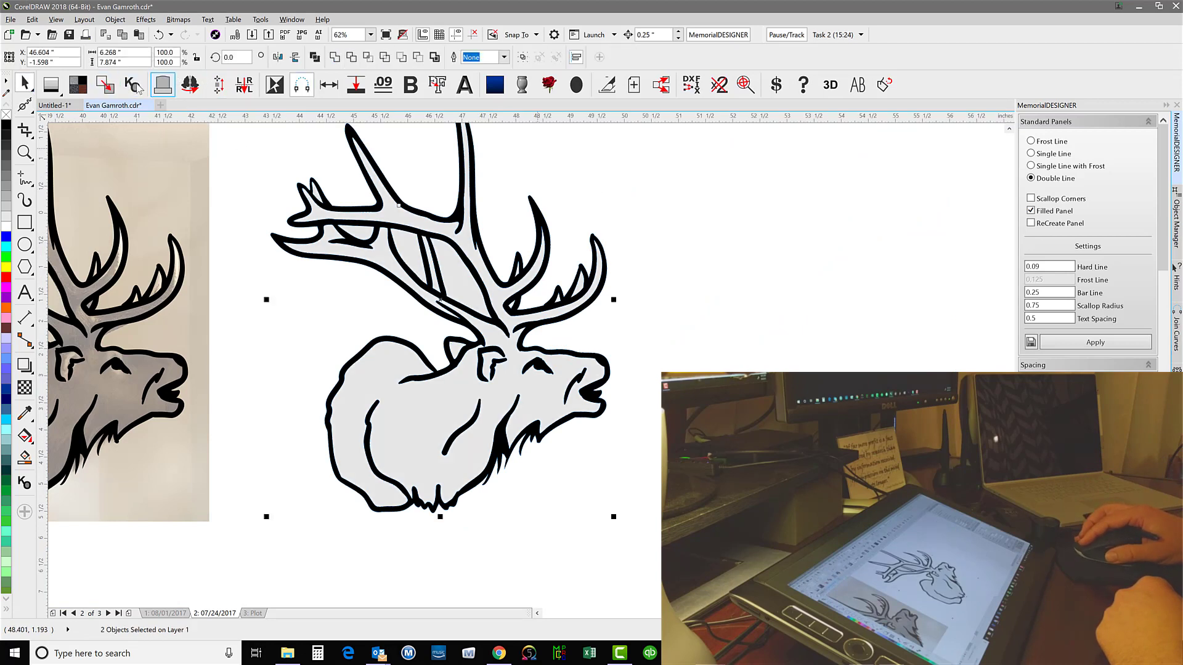
left_click(452, 268)
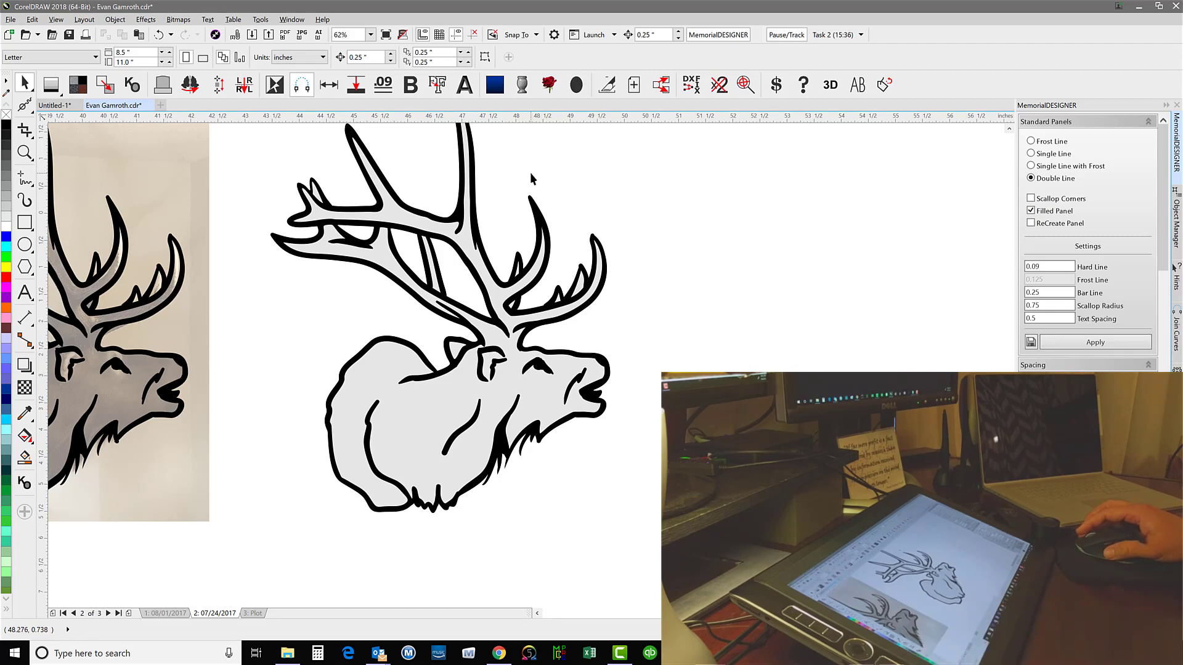
Show all hidden objects to bring back the boulder photo and its lettering behind the two elk drawings
key("shift+F9")
key("shift+F9")
key("F4")
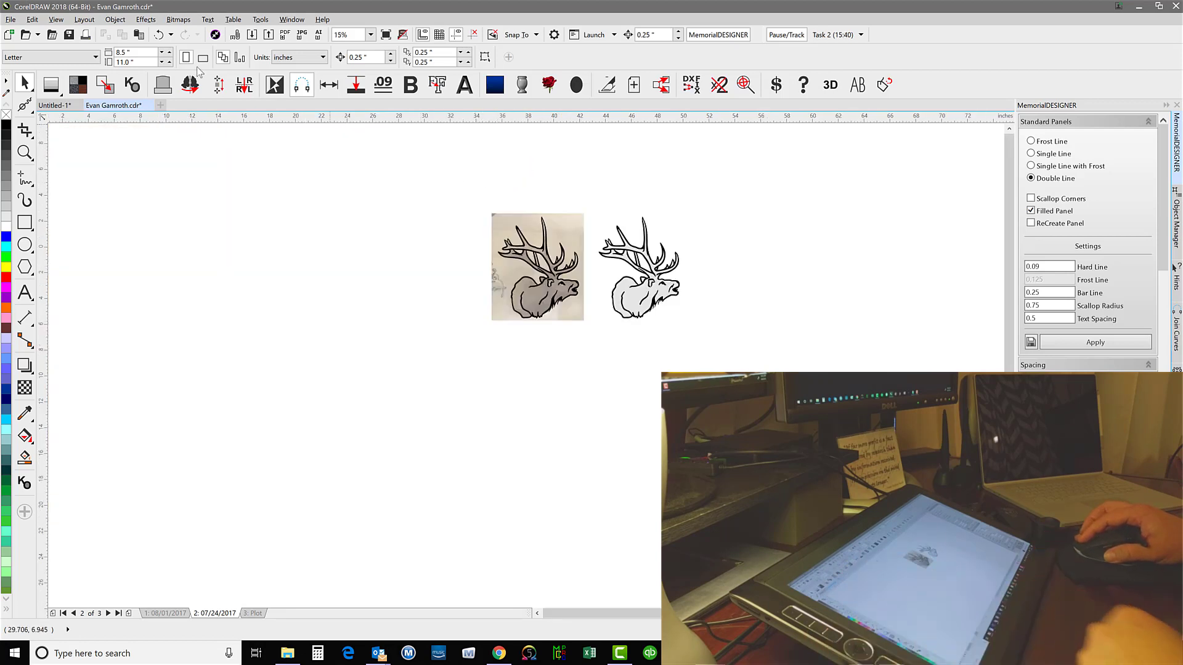
left_click(115, 19)
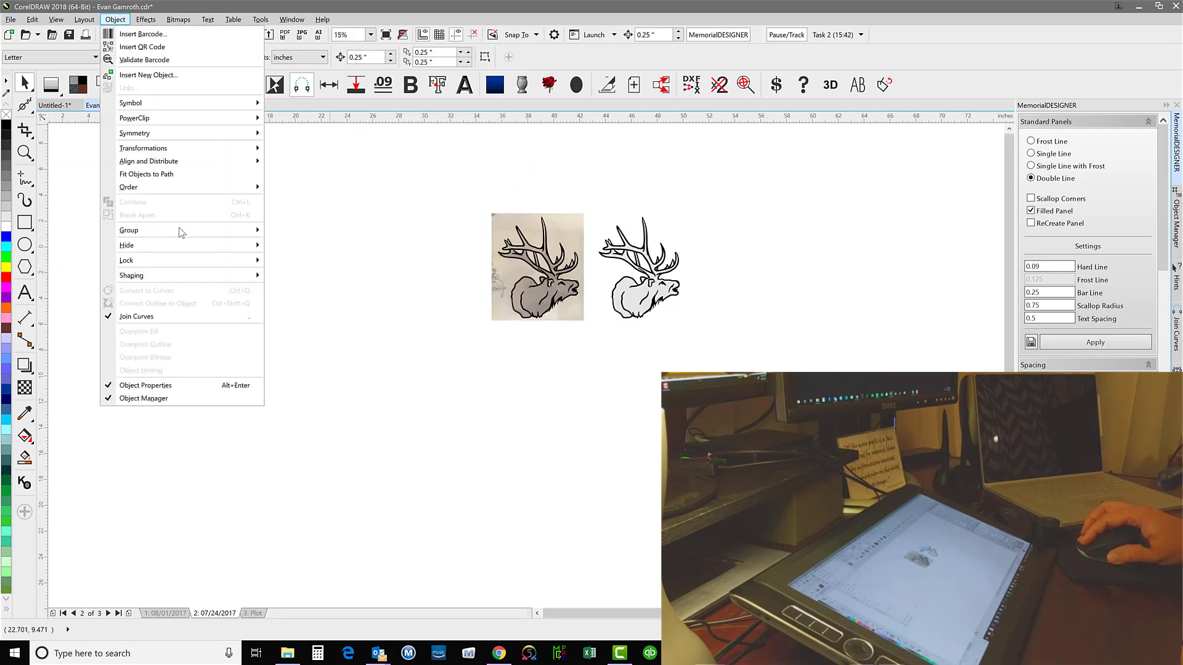
mouse_move(196, 244)
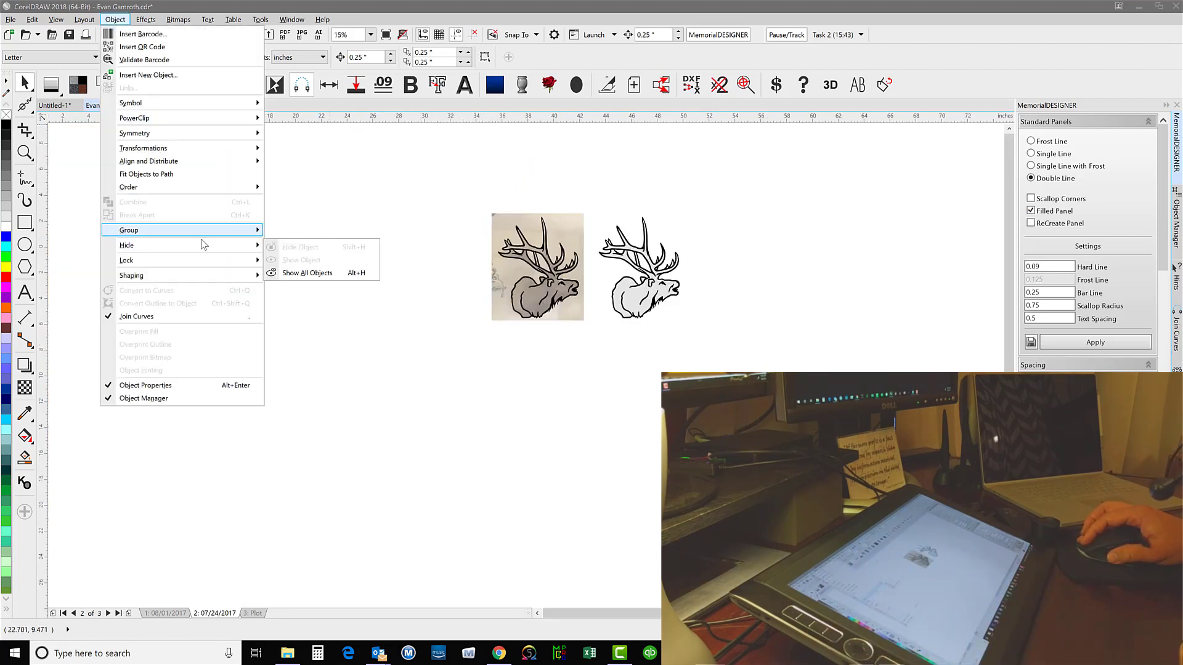
left_click(322, 271)
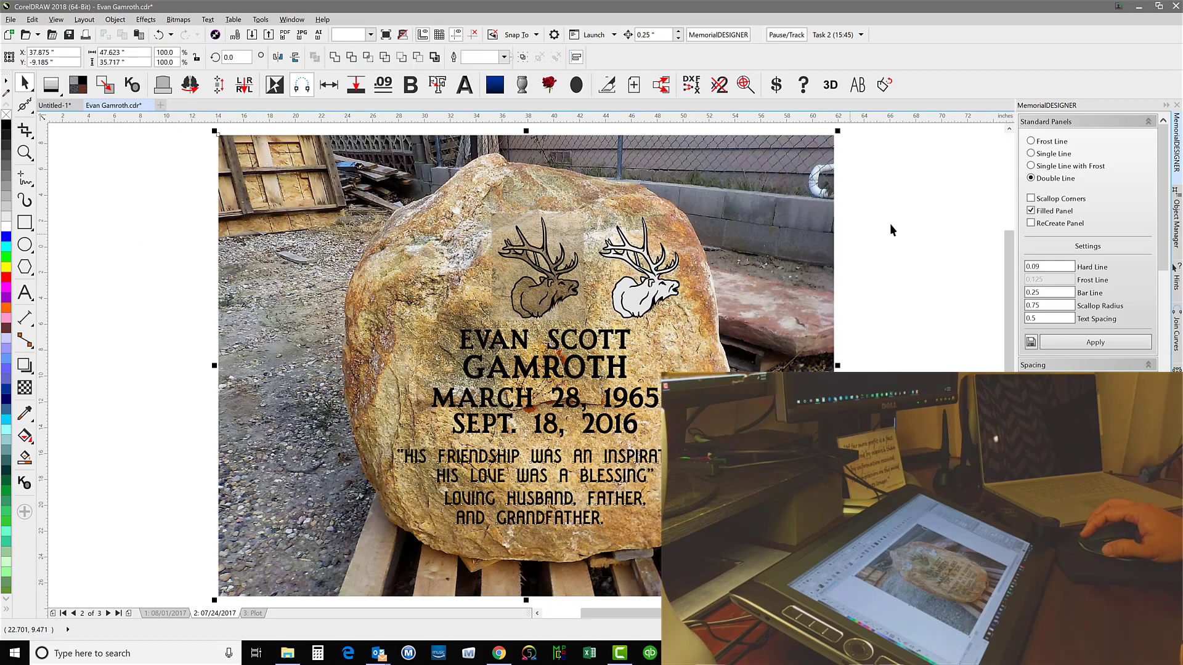
key("Escape")
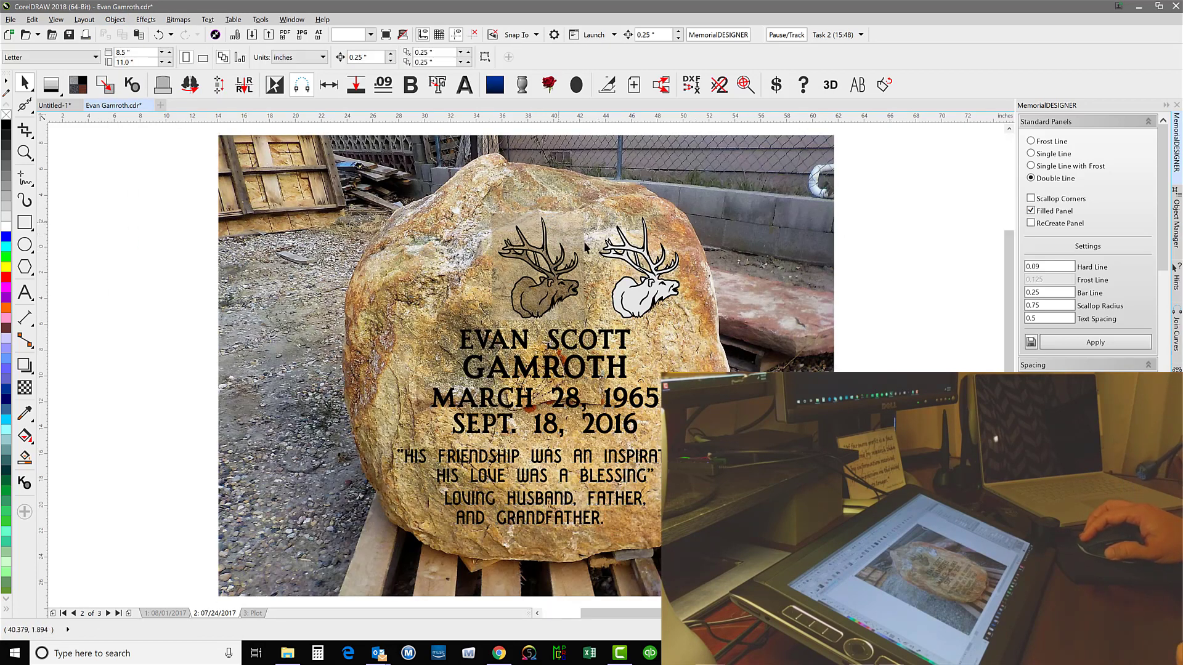
Move the elk reference photo off the boulder to the empty area beside it and compare the outline-only and filled elks on the stone
left_click_drag(585, 245, 957, 235)
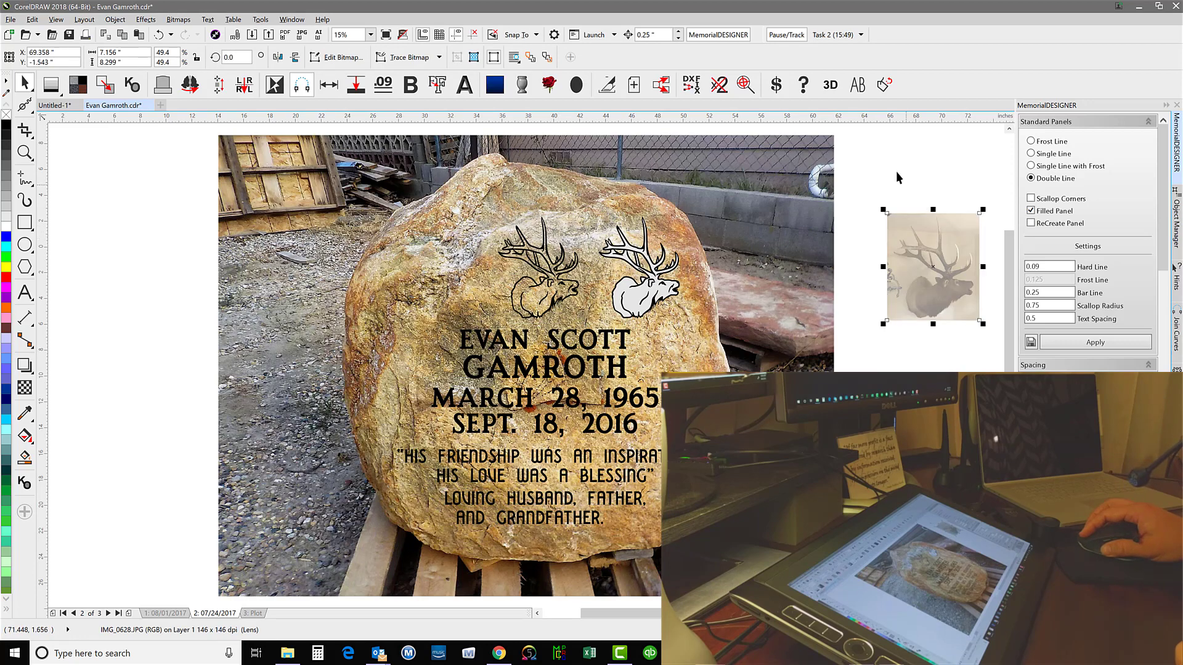
key("Escape")
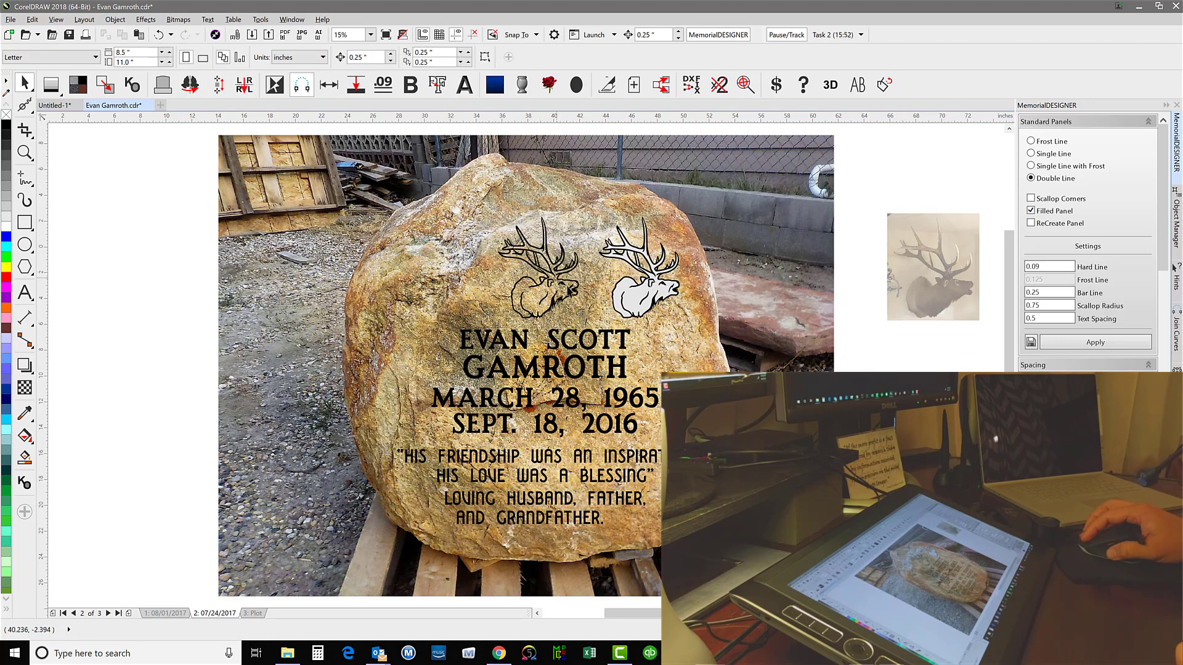
scroll(573, 296, "up", 2)
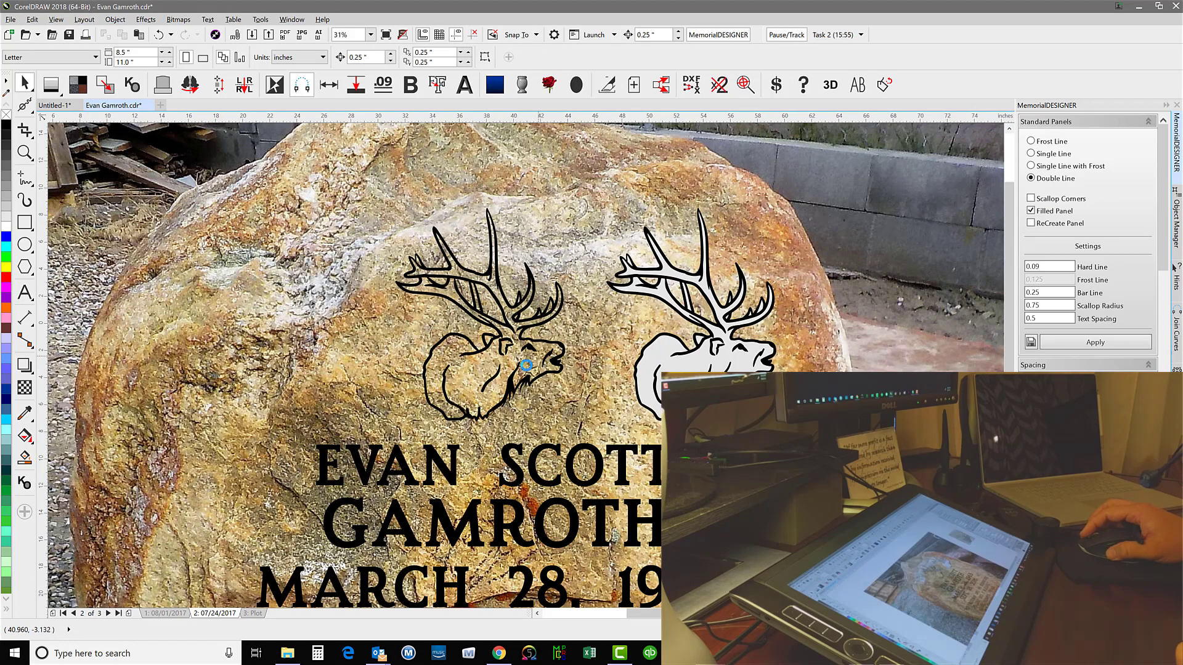
scroll(540, 364, "down", 2)
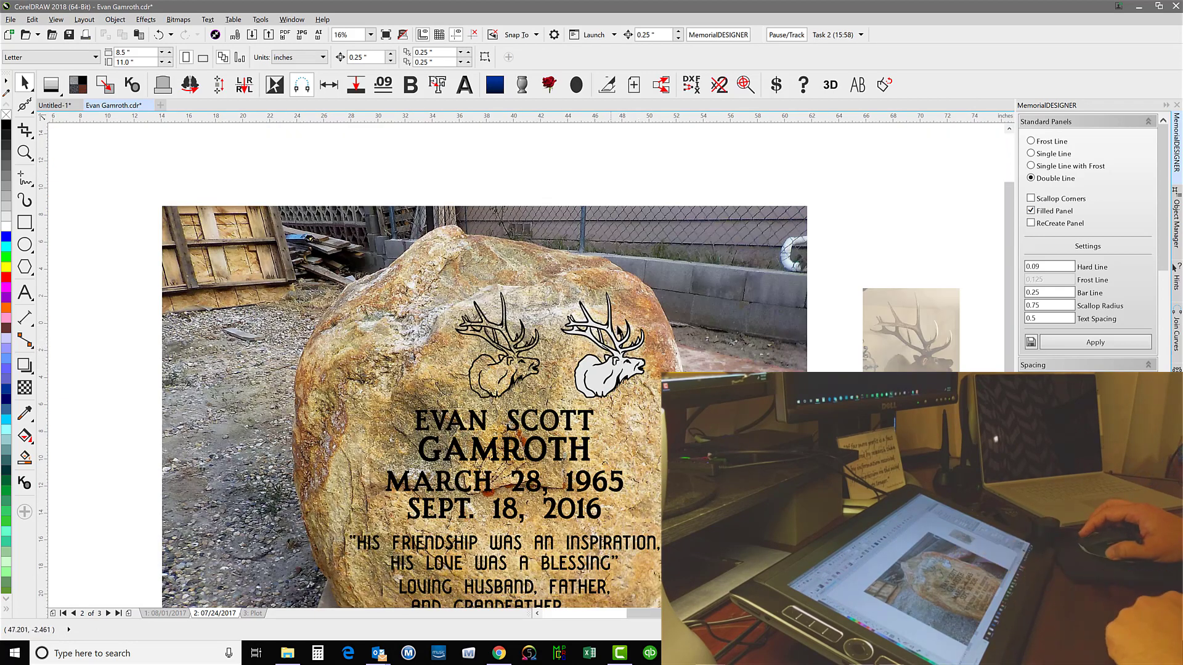
scroll(646, 375, "down", 2)
left_click(645, 374)
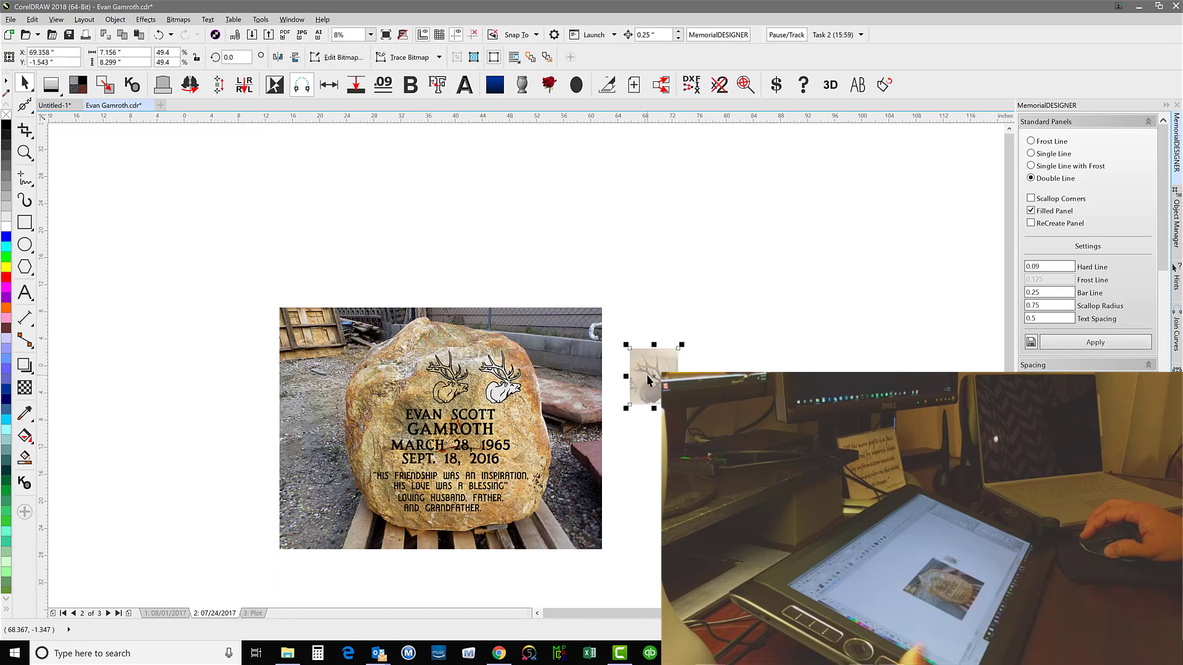
left_click(612, 342)
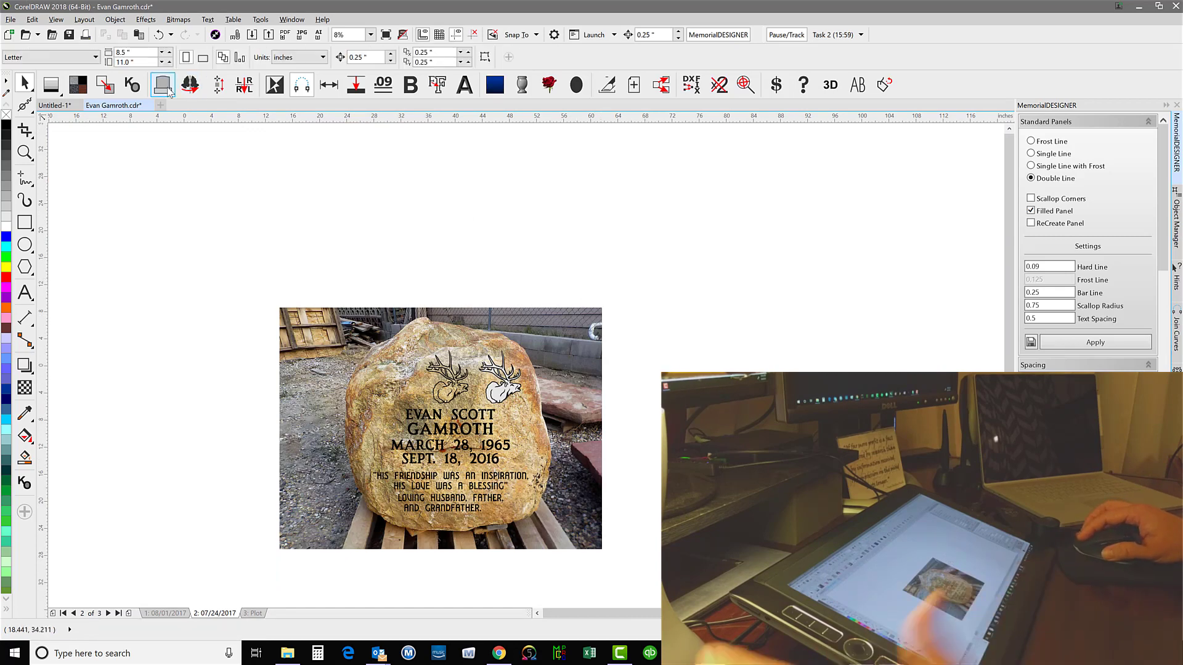
Build a 36 by 20 inch Serp Top monument with a 48 by 6 inch base and place the filled elk in its upper right corner
left_click(648, 383)
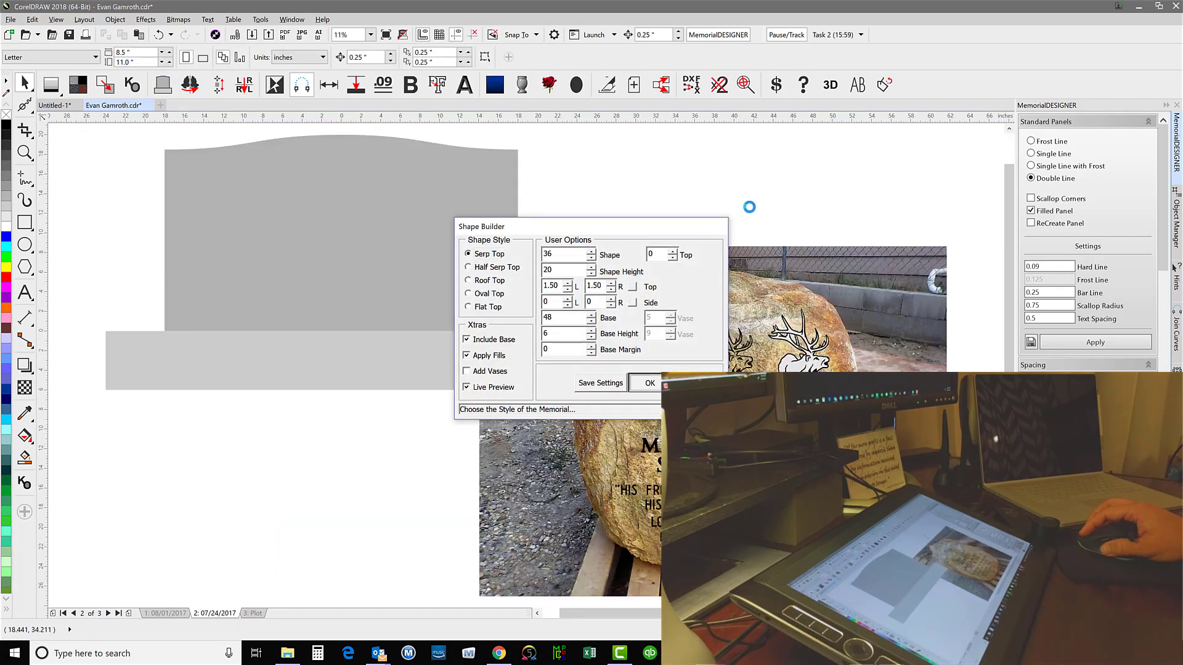
left_click_drag(818, 366, 494, 237)
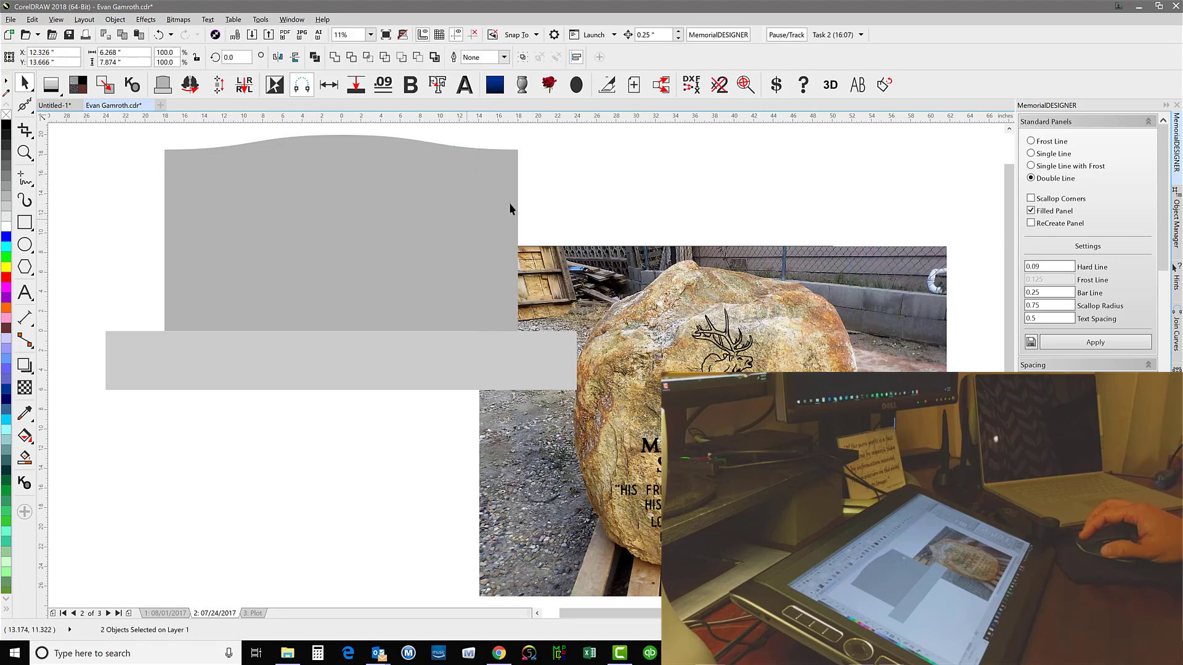
left_click(573, 191)
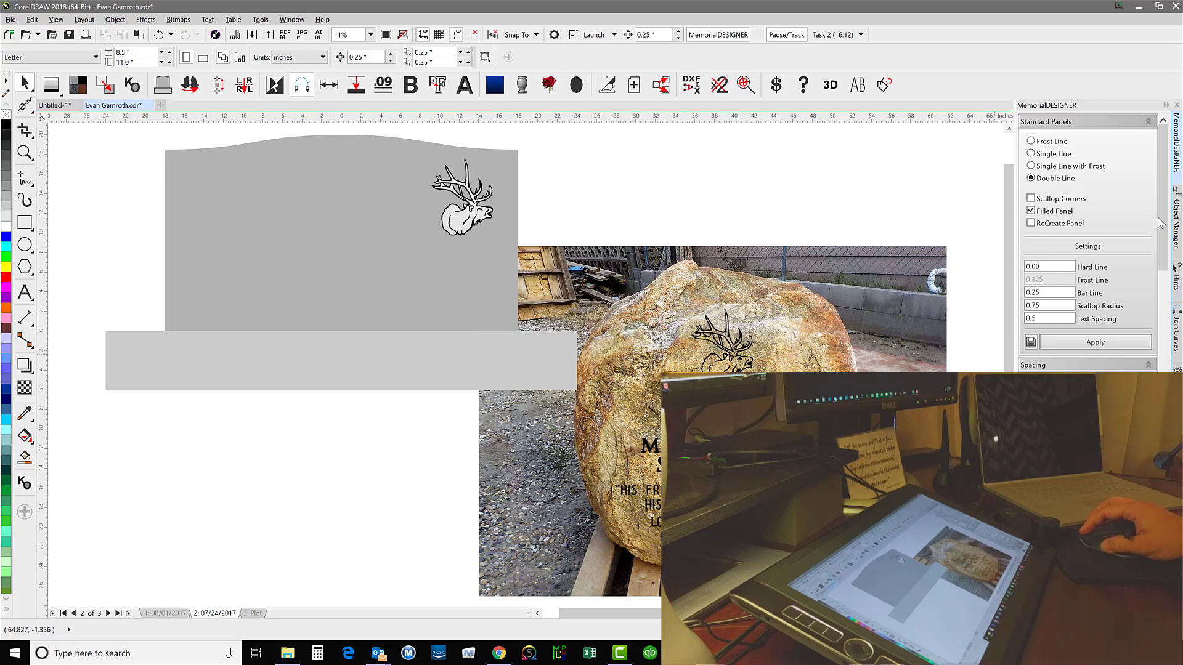
Apply a dark swirled granite finish to the monument and its rock-pitched base, and check the filled elk against it up close
left_click_drag(1162, 223, 1162, 403)
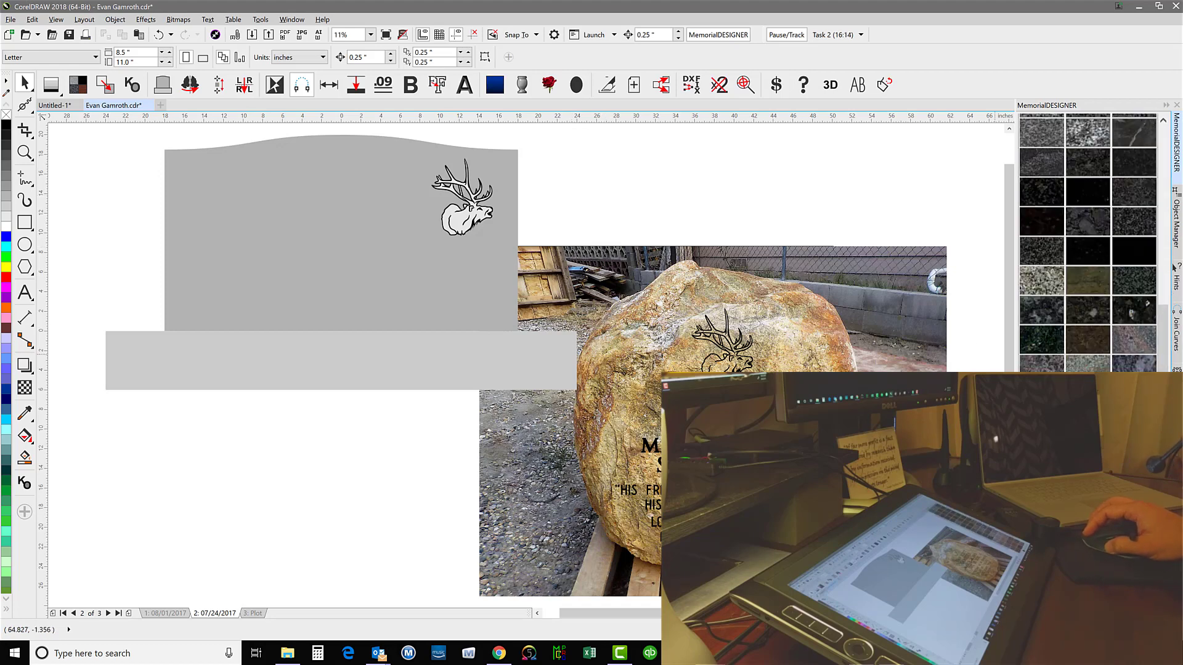
left_click(1133, 407)
left_click(609, 347)
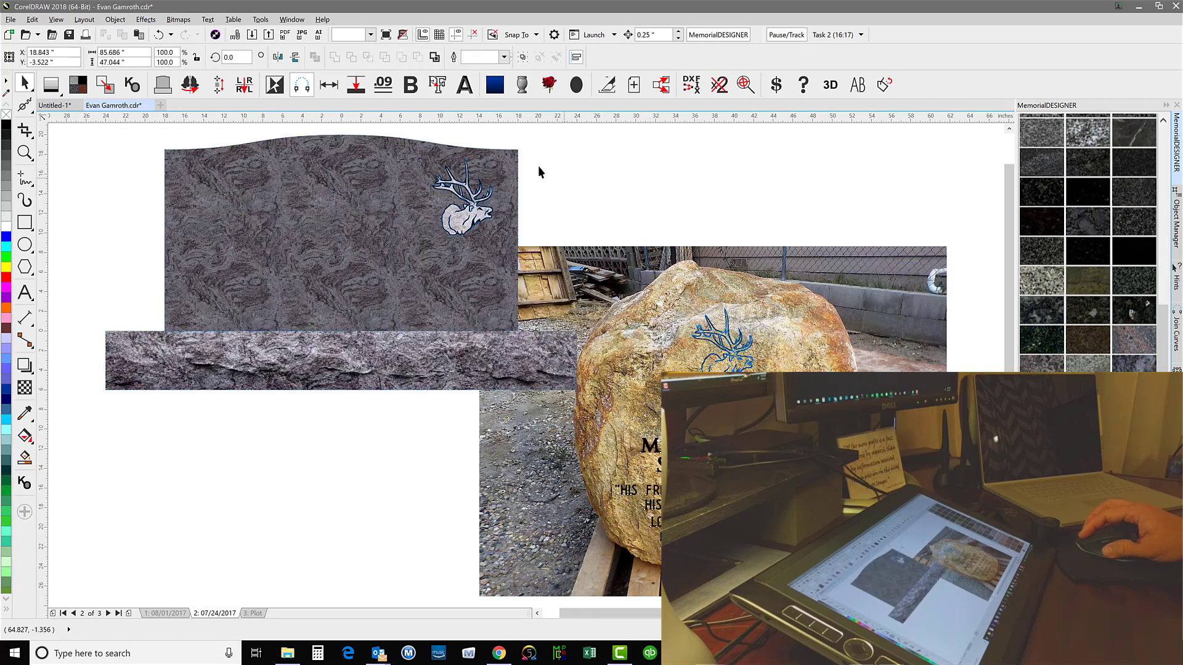
left_click(29, 154)
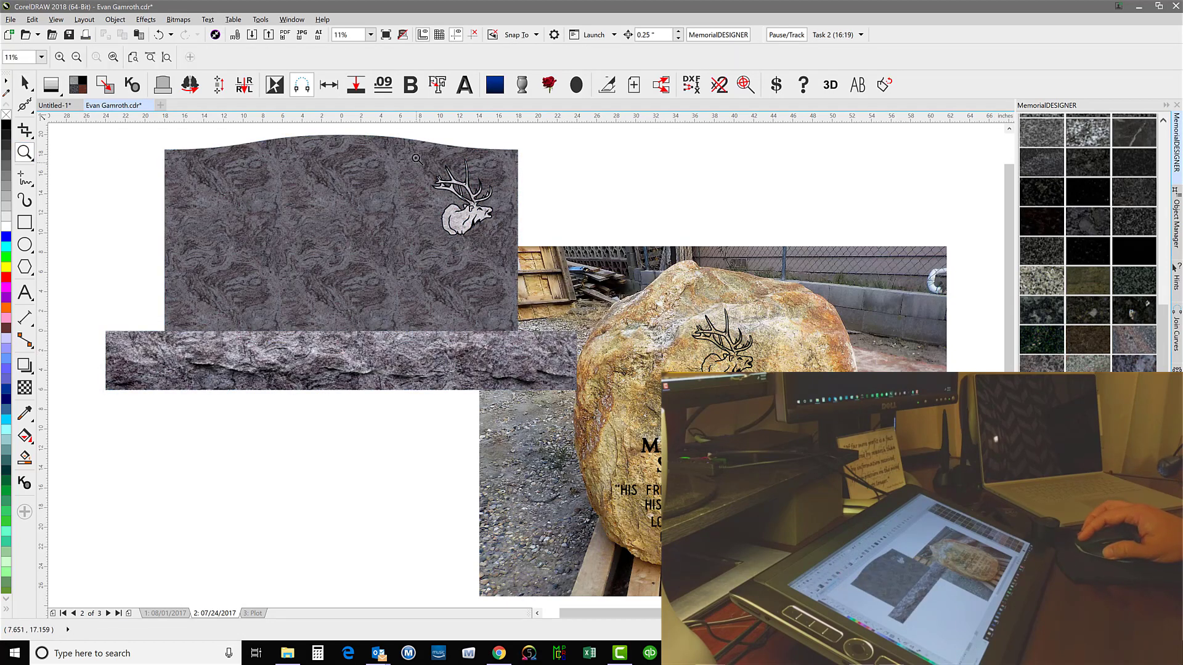
left_click_drag(415, 157, 499, 247)
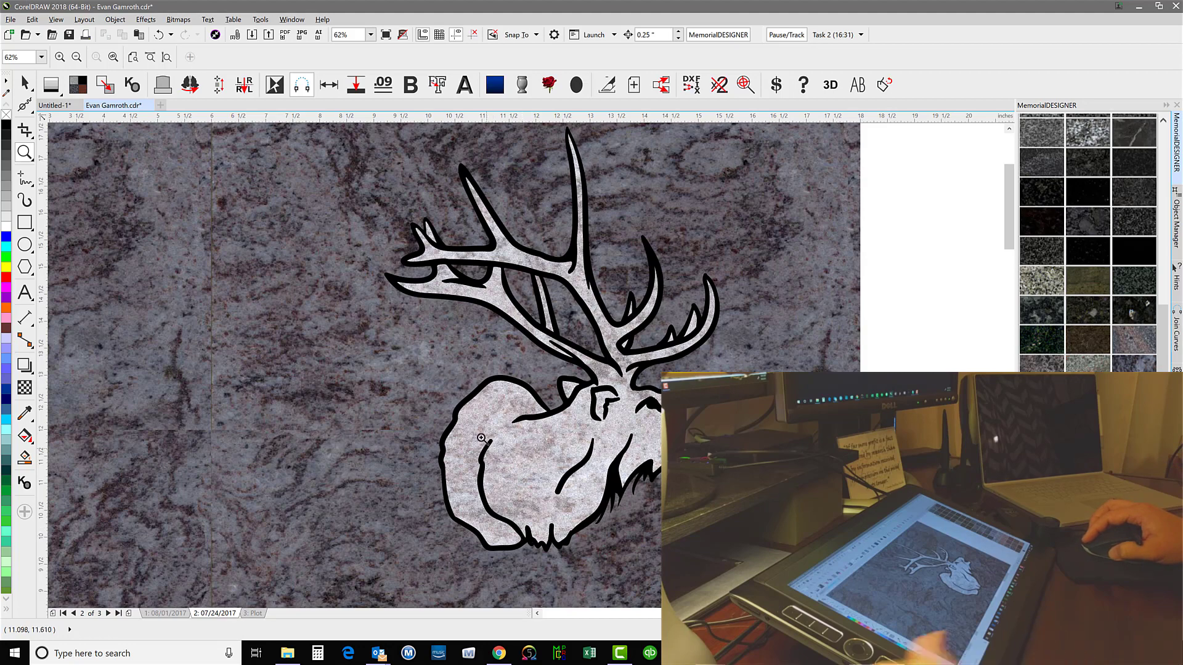
key("F4")
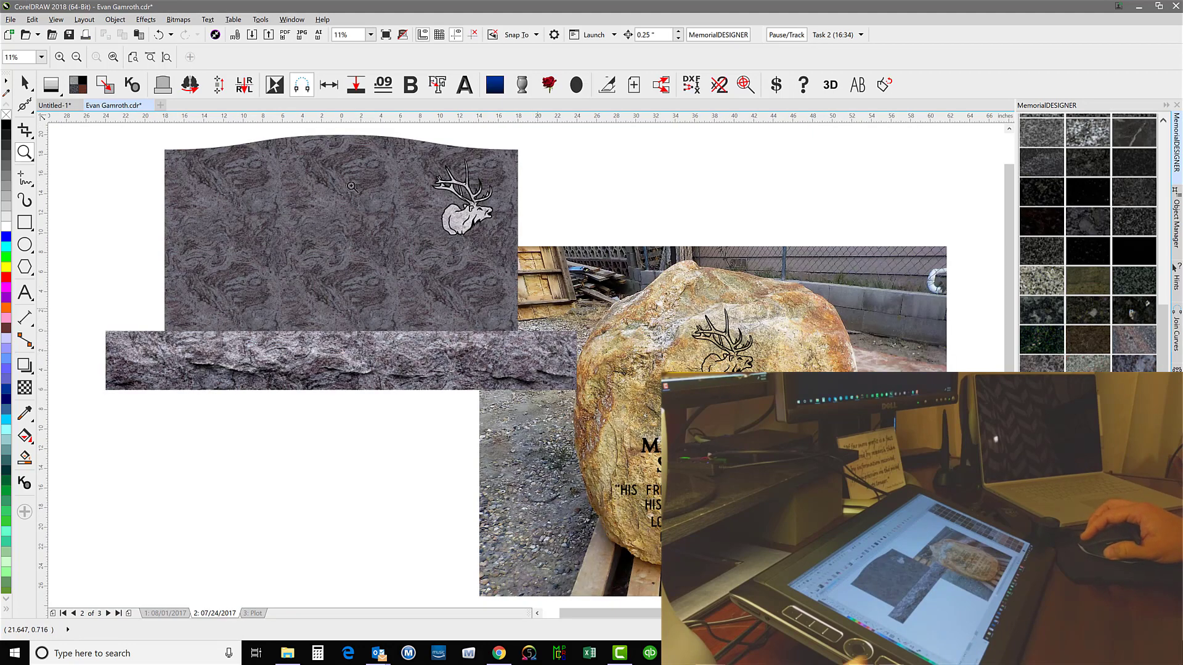
key("space")
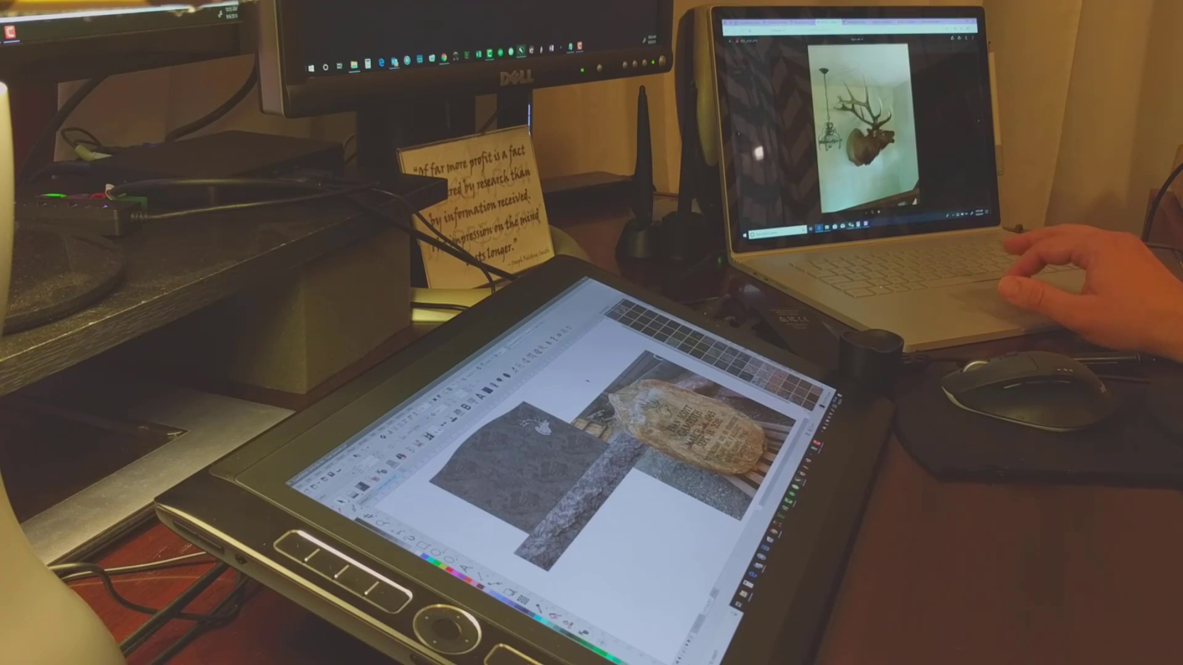
Bring the mounted elk photo into a blank drawing on the detached tablet, enlarge it and fade it for tracing
mouse_move(850, 225)
left_click(931, 200)
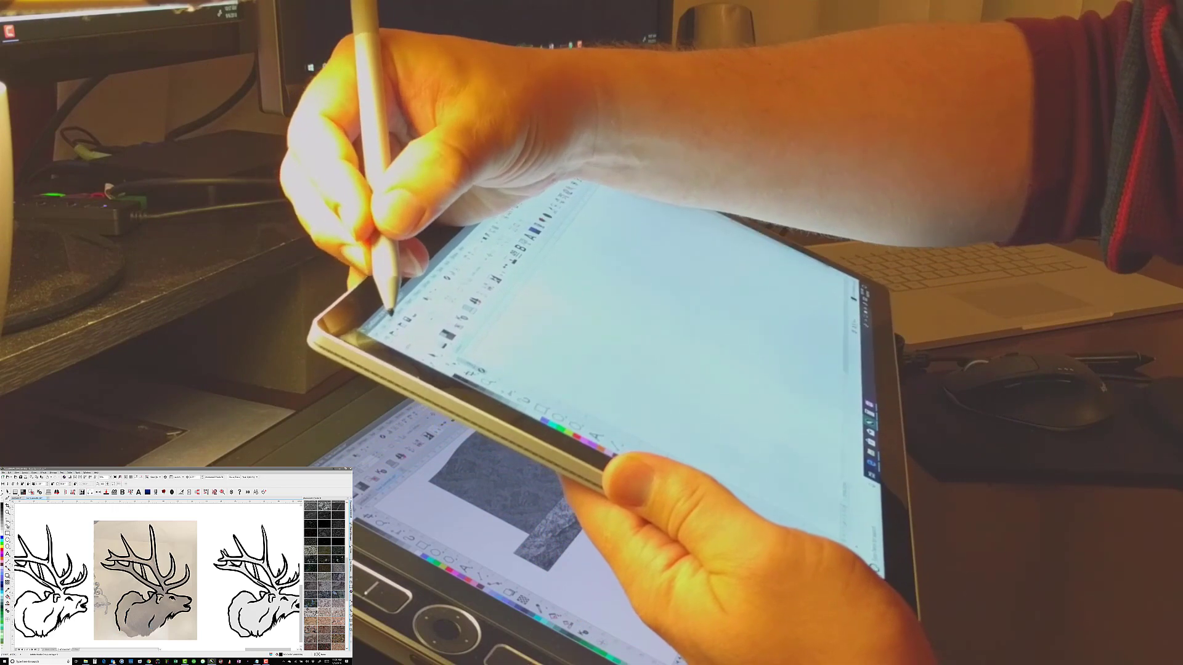
left_click(699, 267)
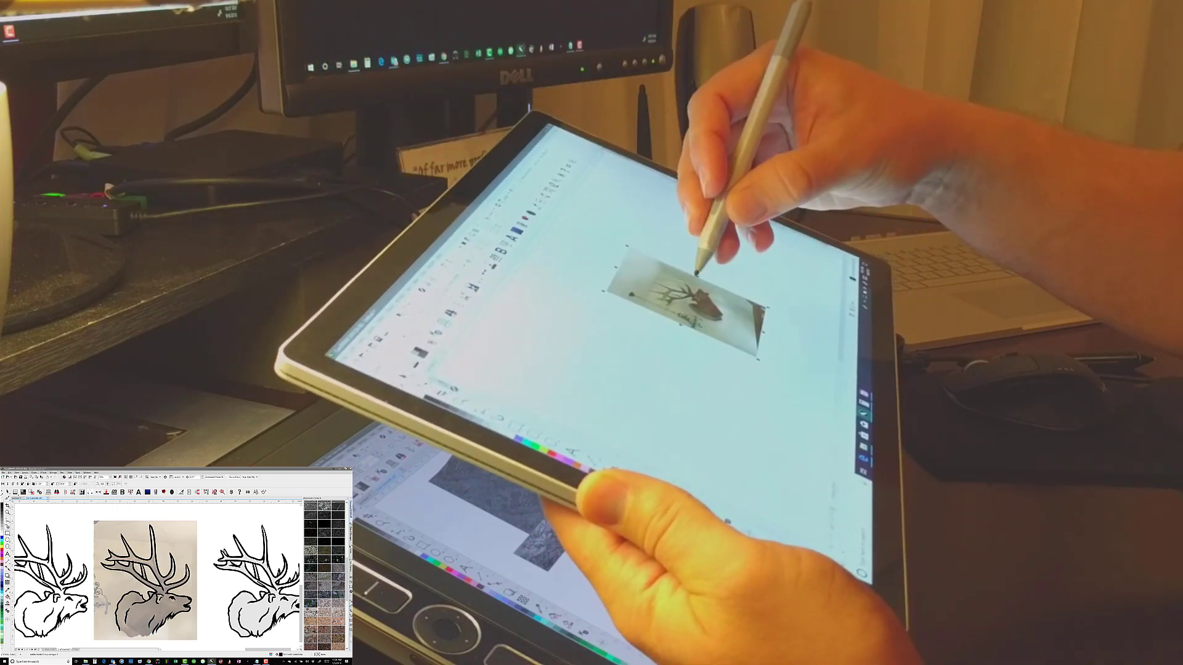
left_click_drag(628, 228, 590, 191)
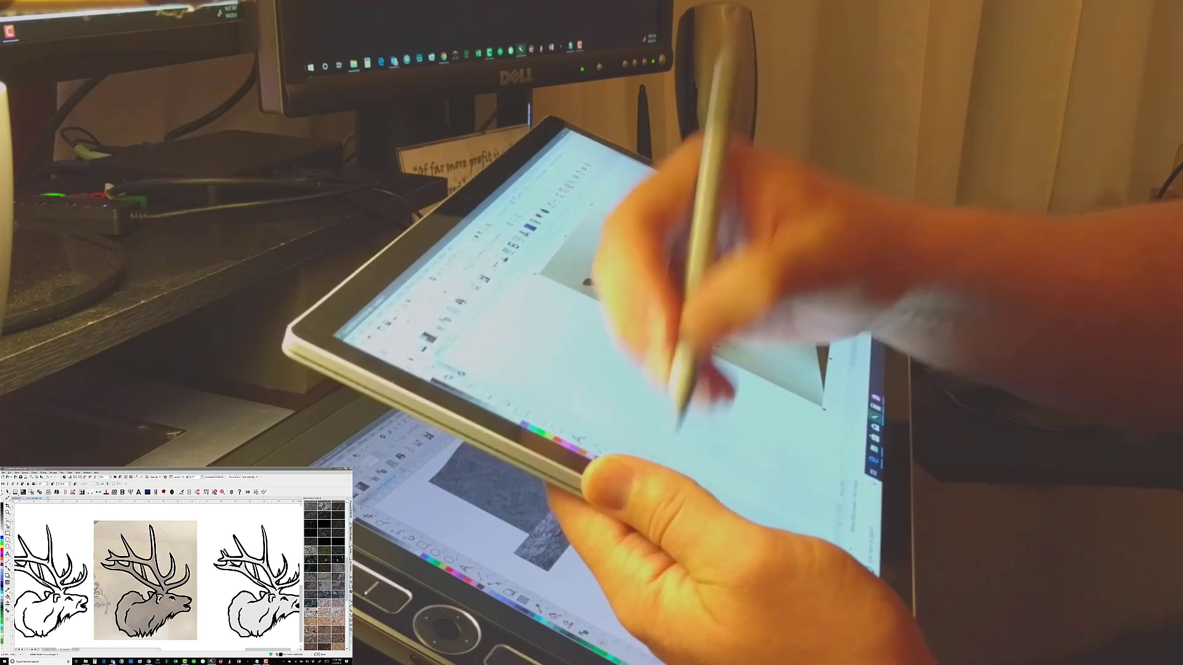
left_click(397, 343)
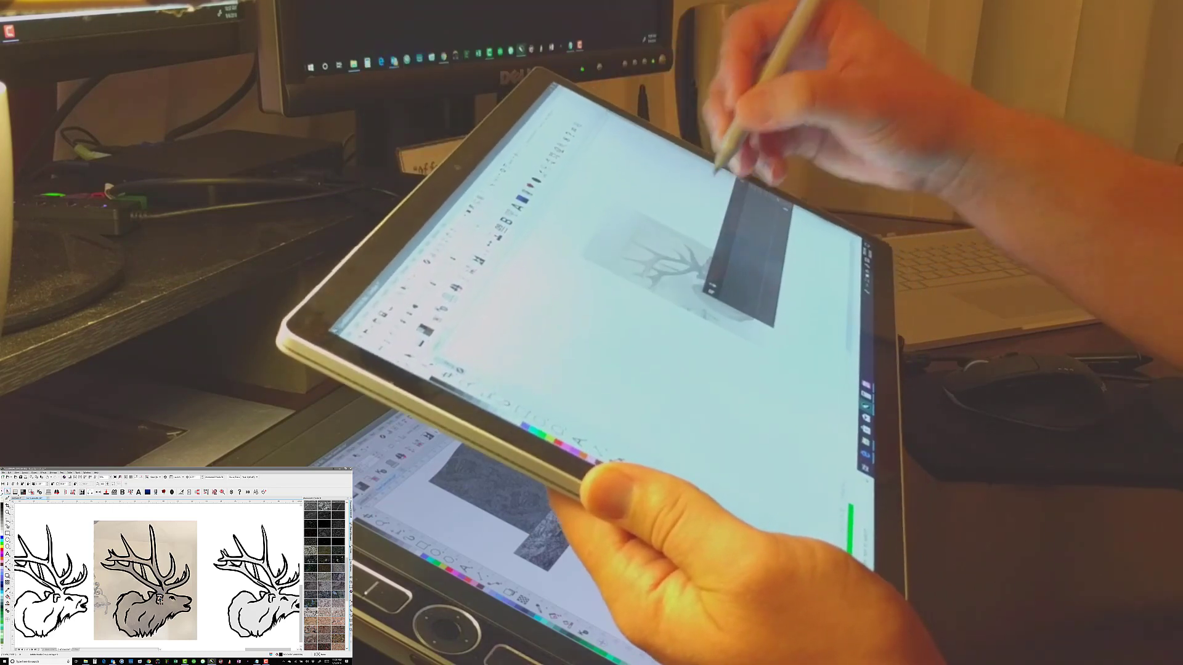
Select the traced elk reference photo and show all hidden objects to bring back the boulder layout
left_click(173, 541)
left_click(34, 472)
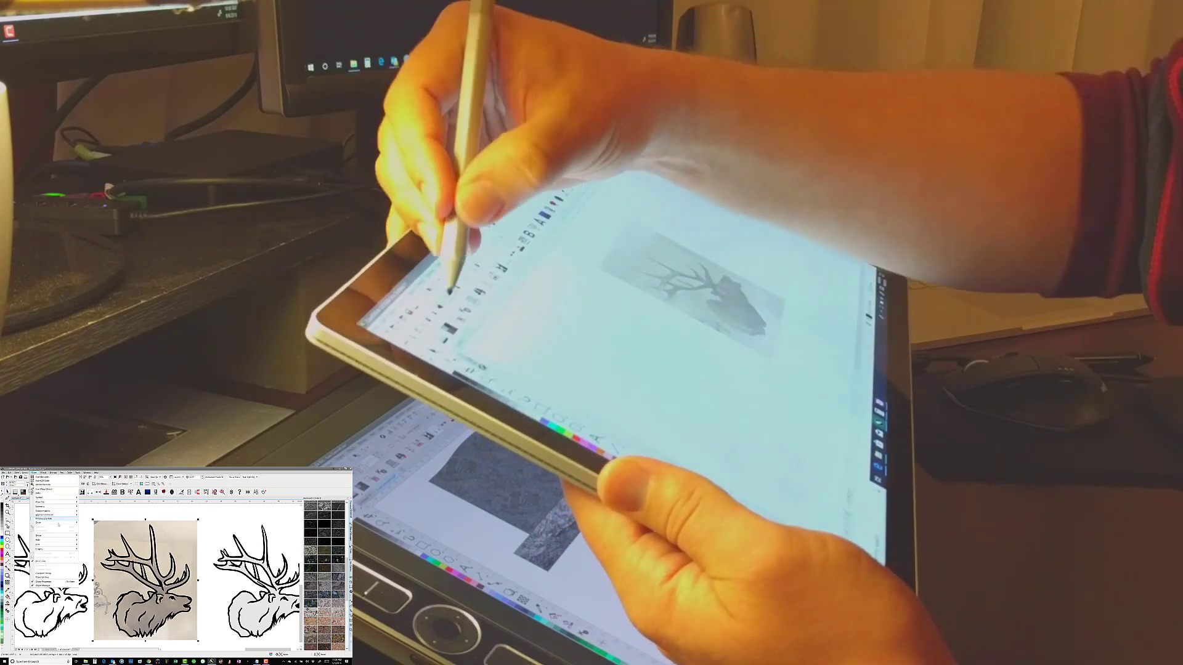
mouse_move(51, 541)
left_click(94, 542)
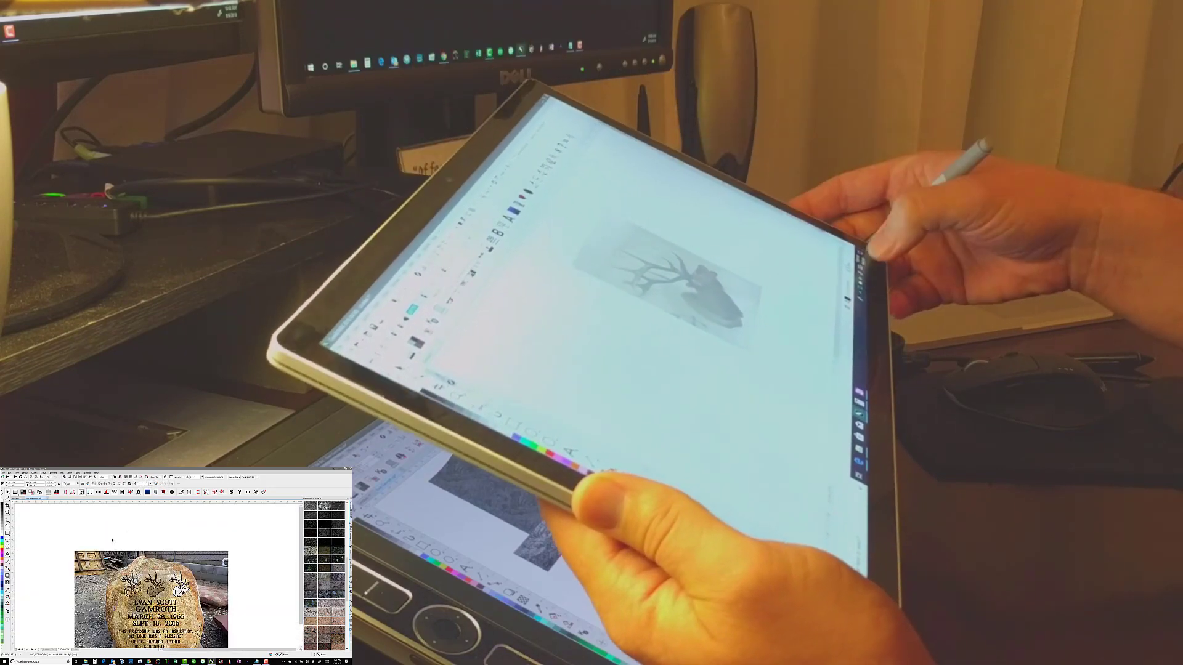
Rearrange the elk drawings on the boulder photo, leaving one centered above the lettering and the spare copies above the photo
left_click_drag(111, 538, 144, 600)
left_click_drag(165, 545, 175, 598, "shift")
left_click(154, 584)
scroll(158, 616, "up", 1)
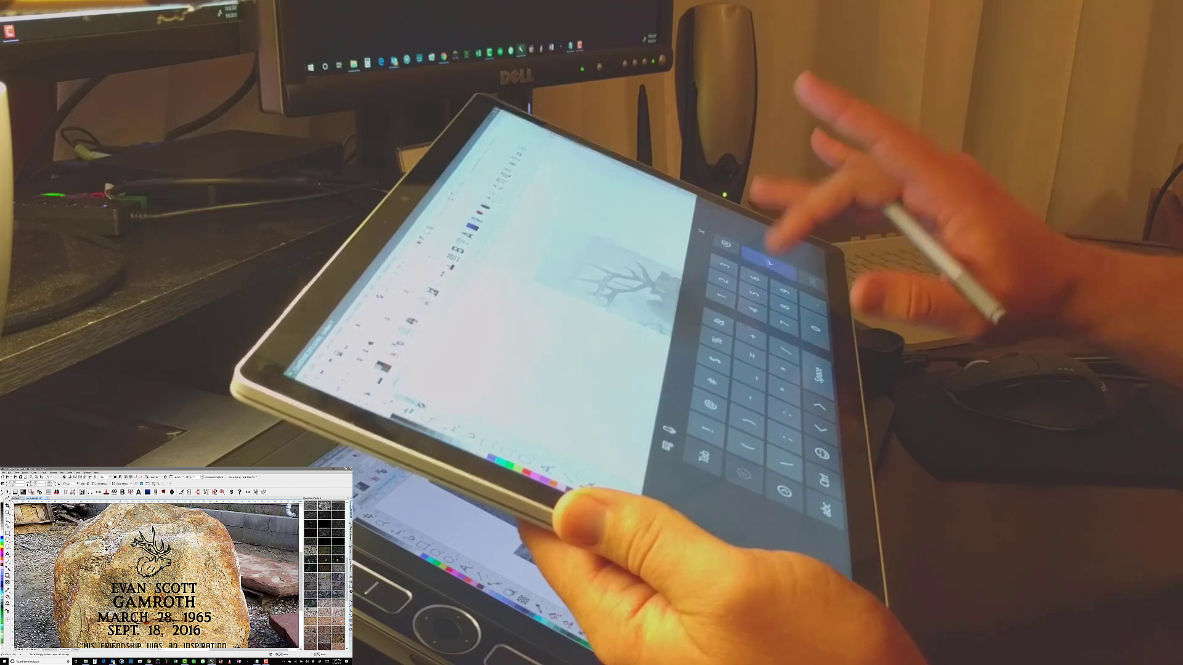
scroll(179, 612, "down", 1)
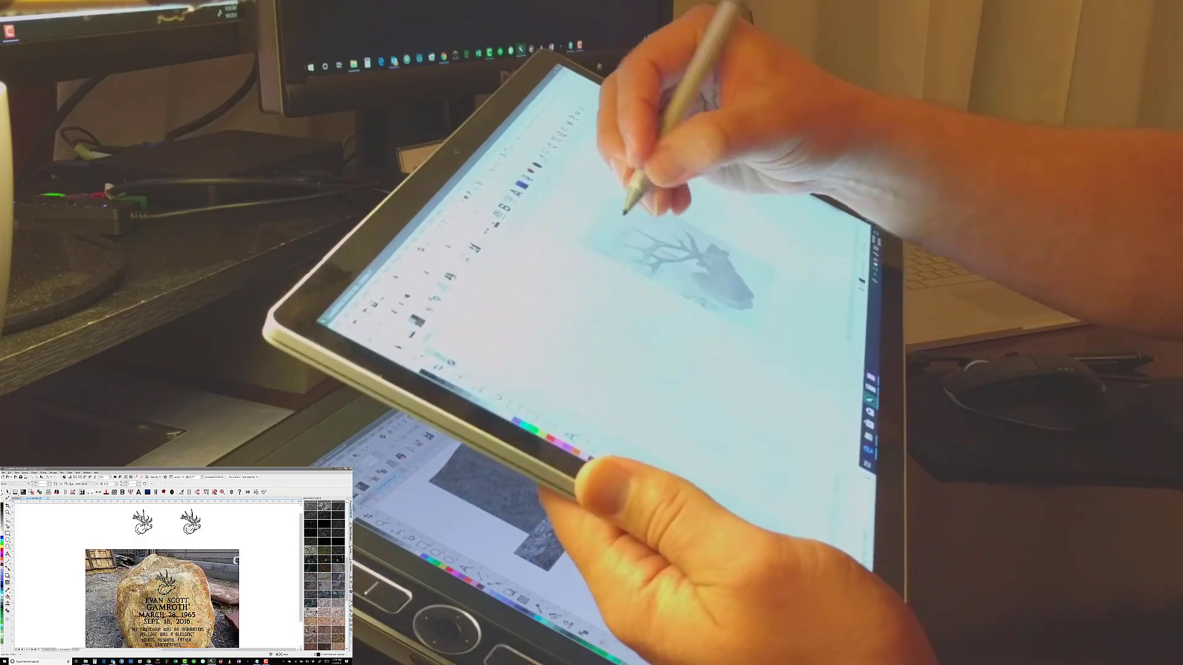
Select the extra piece behind the centered elk on the boulder and delete it
left_click(161, 577)
scroll(169, 585, "up", 5)
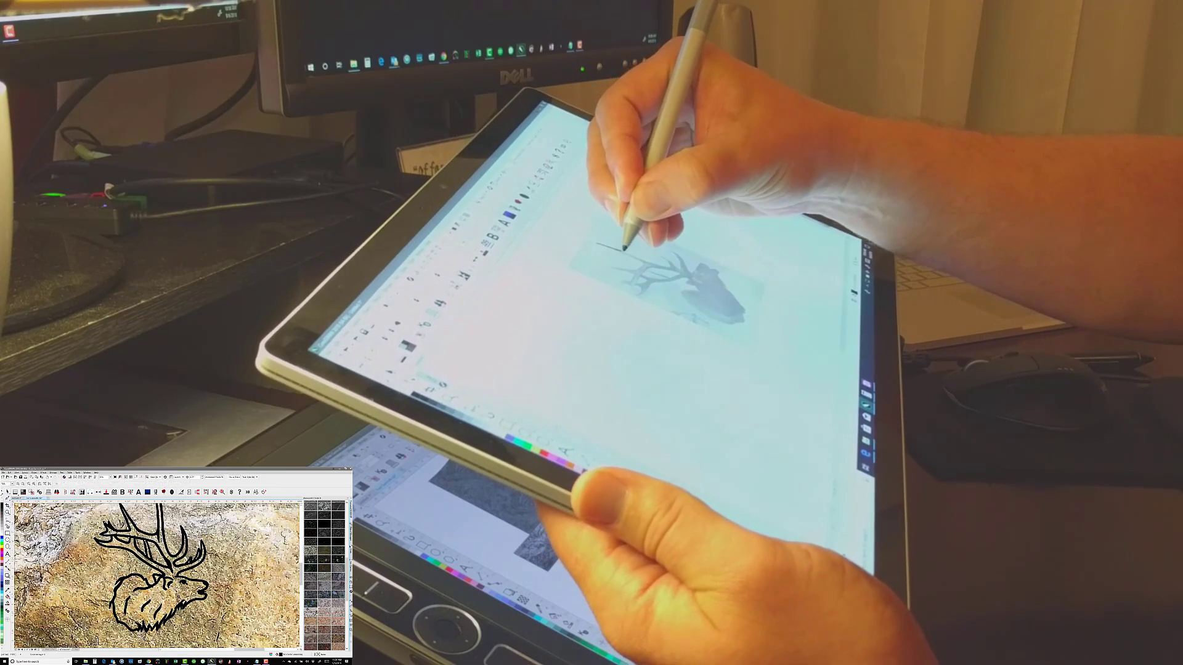
key("Delete")
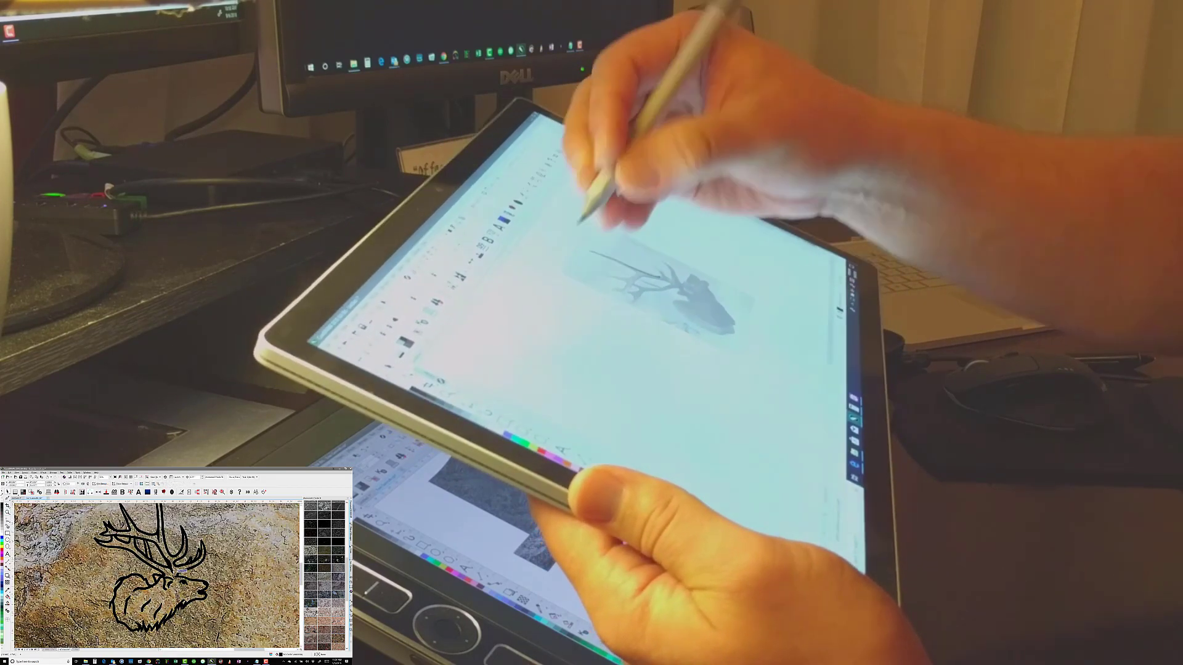
scroll(190, 590, "down", 4)
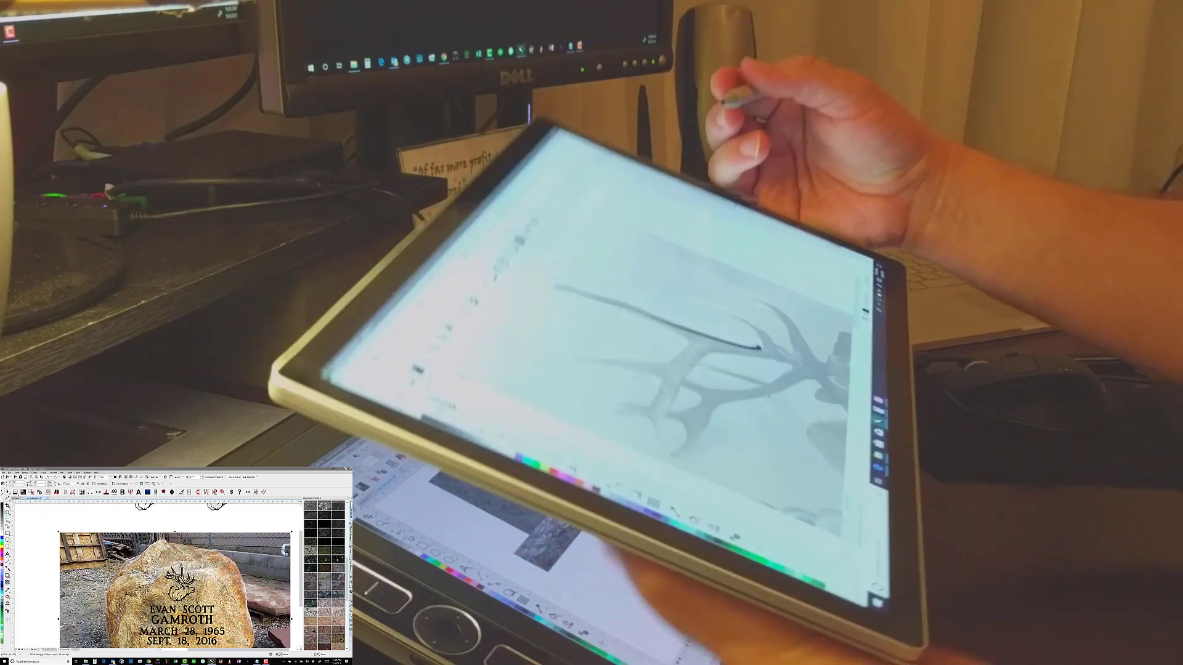
Examine the antler, neck and fur strokes of the elk on the boulder at close range
scroll(182, 575, "up", 3)
left_click(20, 498)
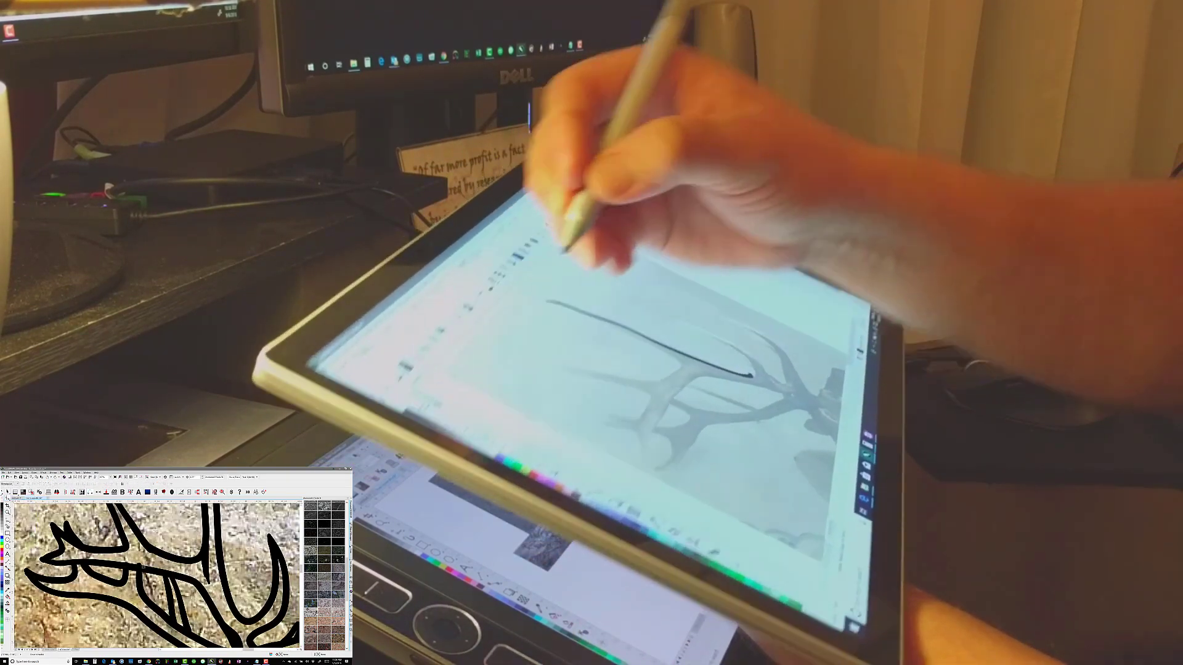
left_click(135, 563)
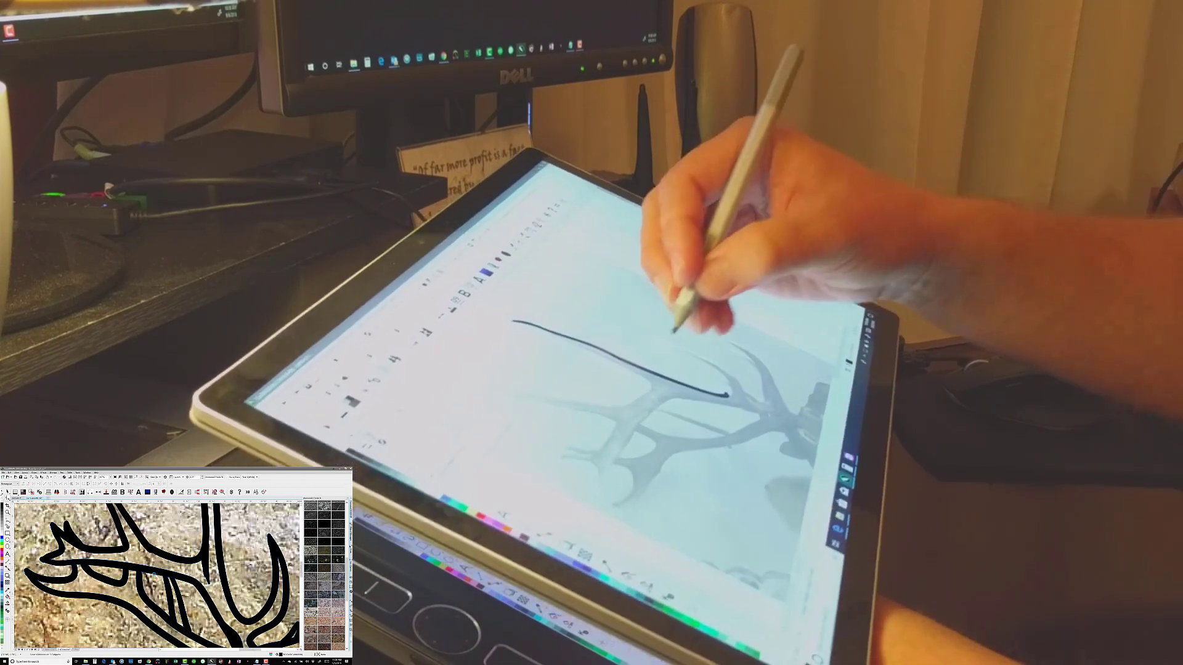
scroll(99, 559, "down", 1)
left_click(128, 484)
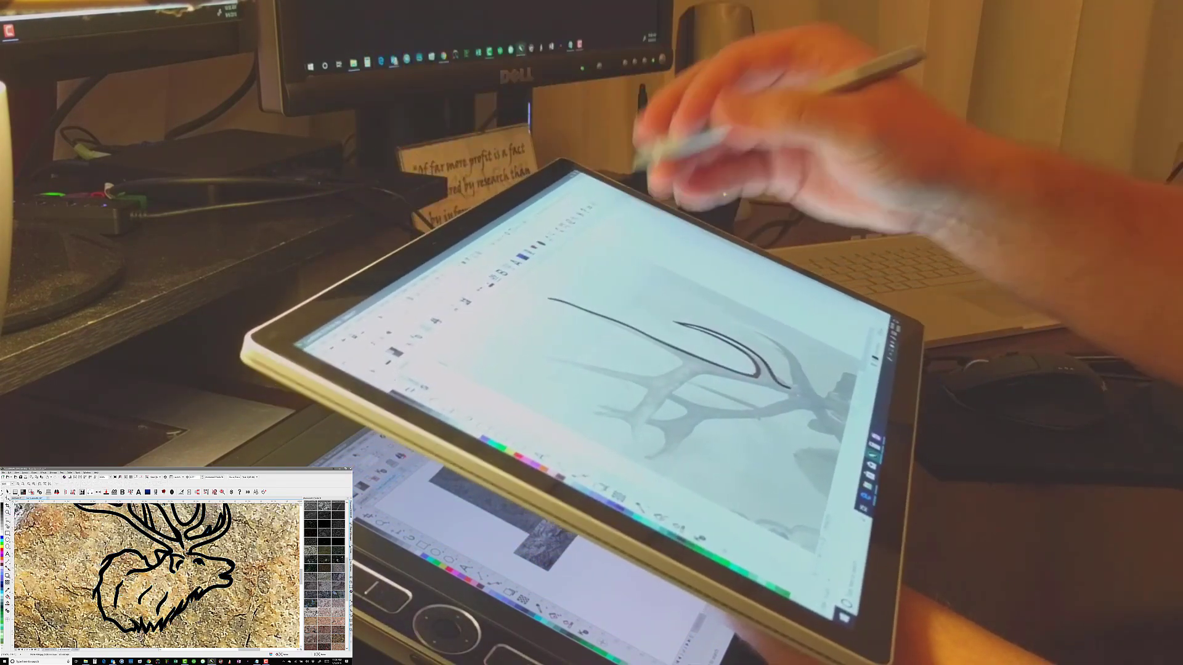
scroll(160, 585, "up", 3)
scroll(159, 581, "down", 1)
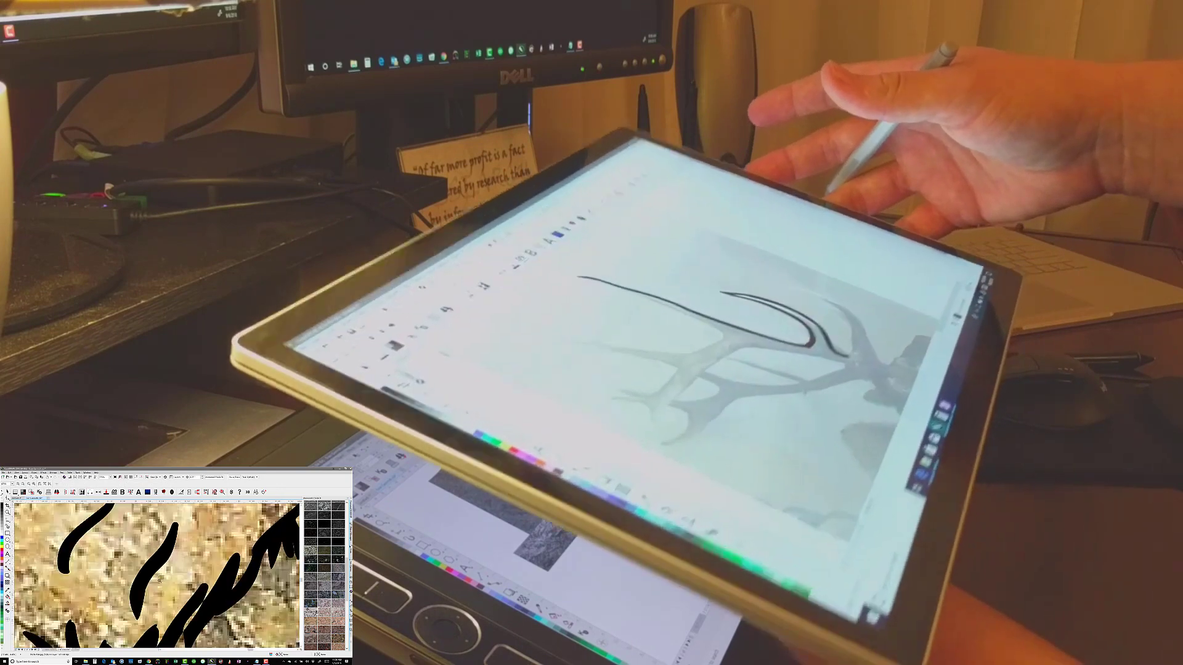
left_click(8, 507)
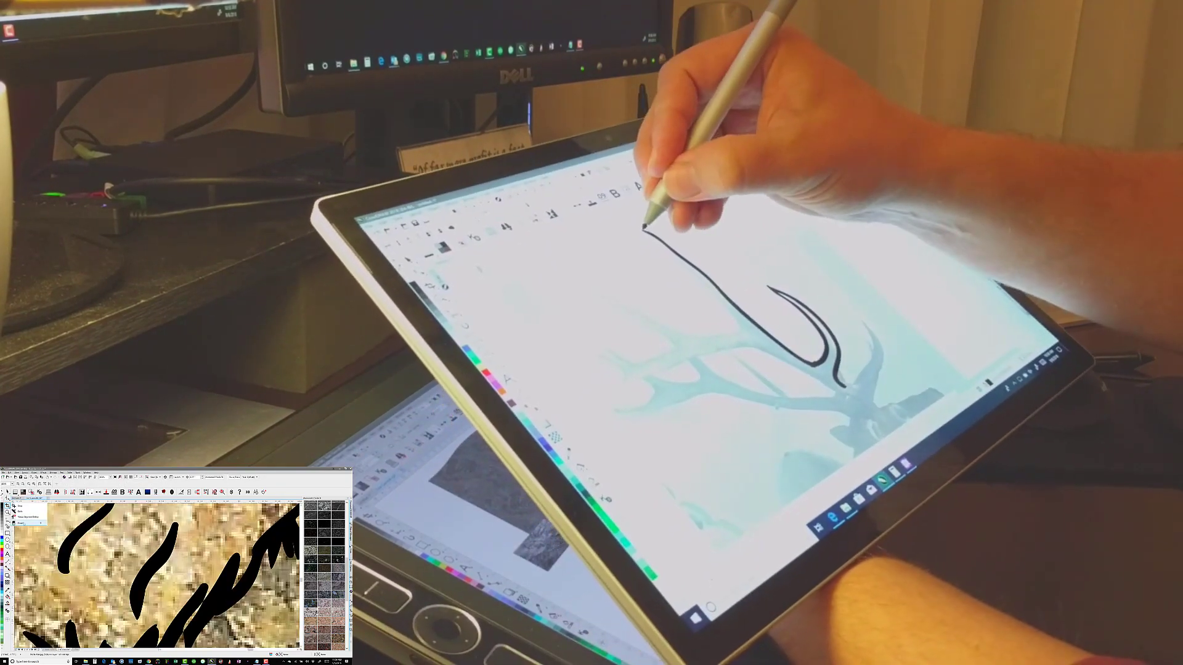
scroll(148, 562, "down", 2)
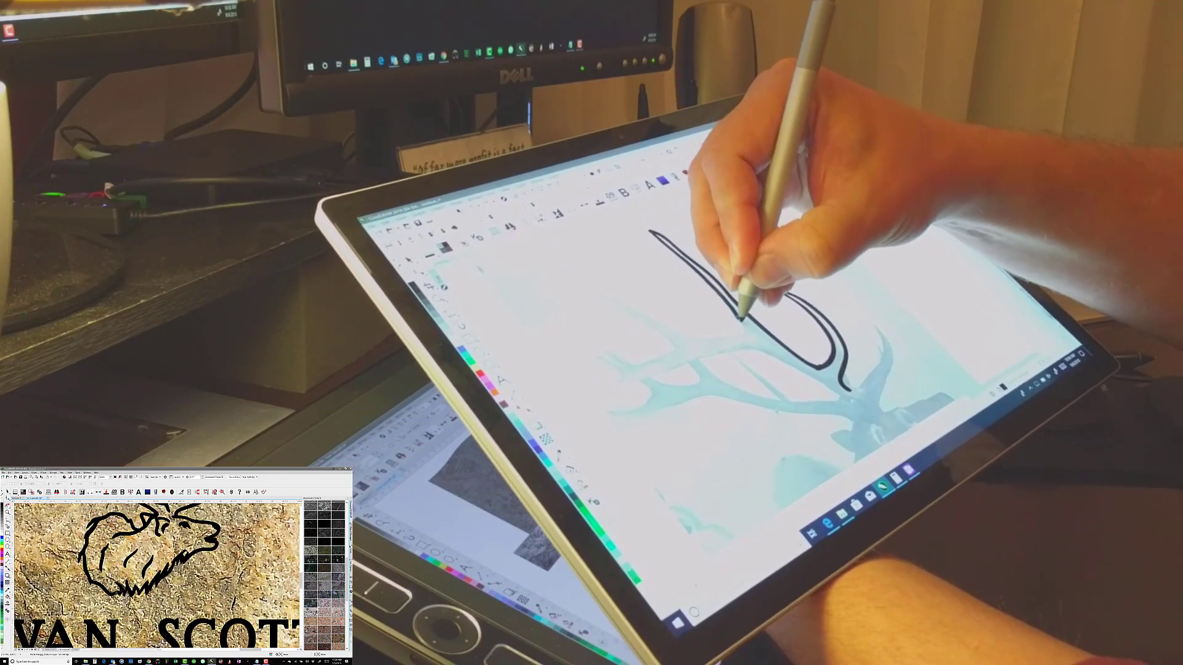
scroll(108, 614, "up", 2)
scroll(166, 619, "down", 4)
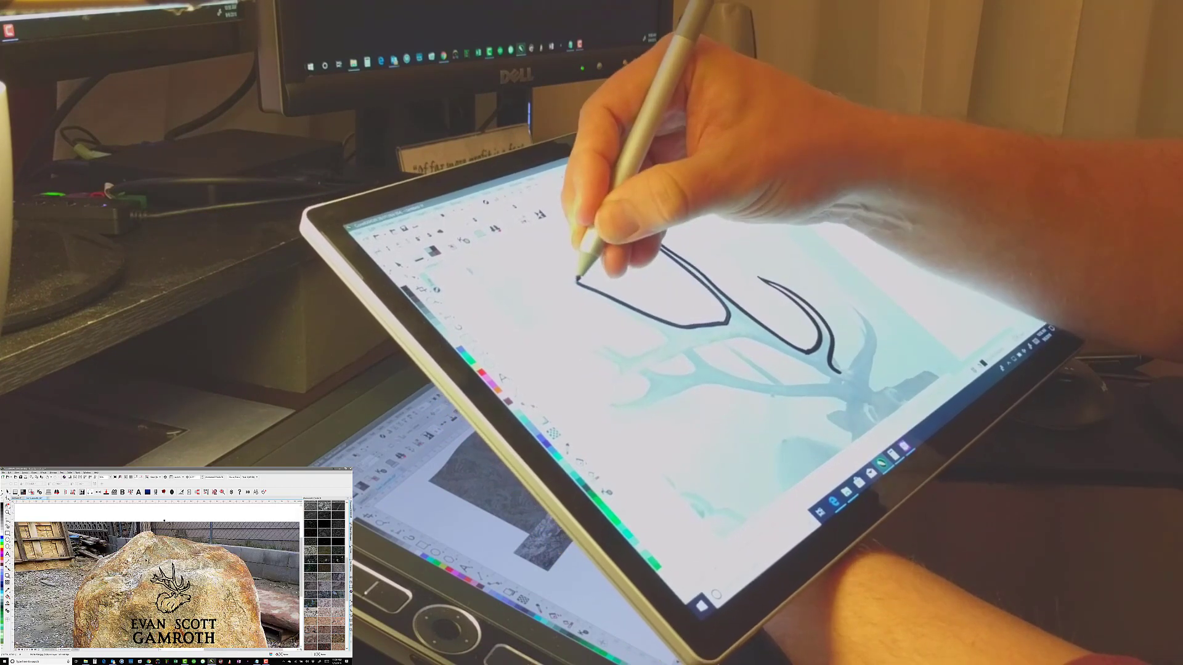
scroll(172, 615, "up", 4)
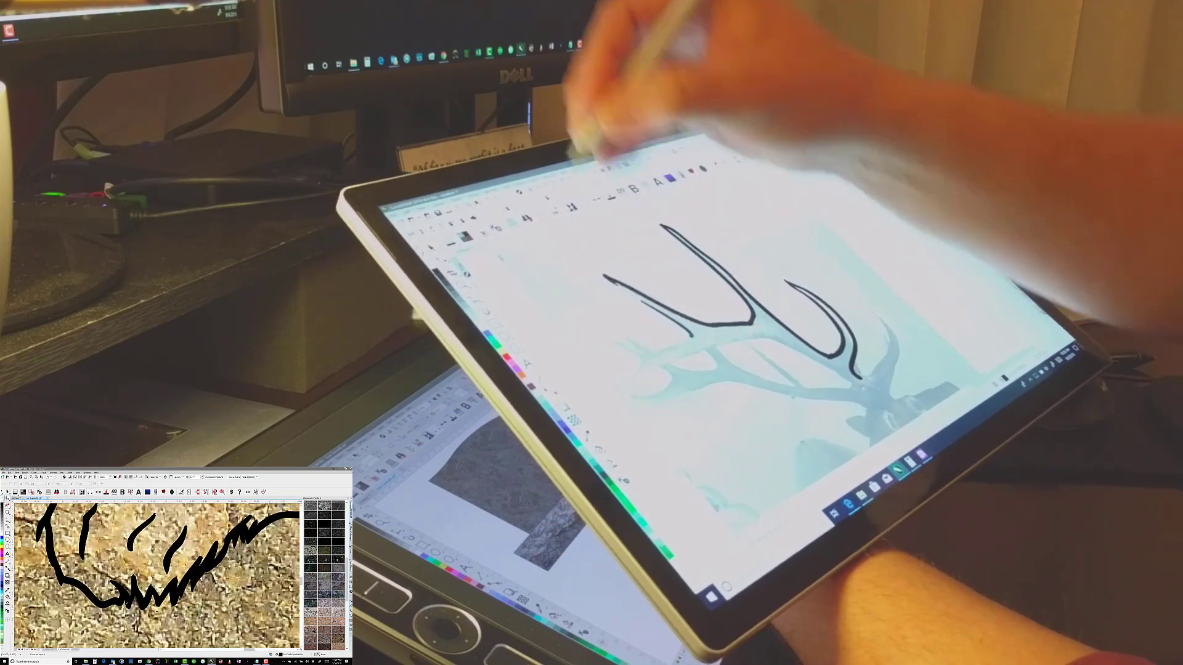
Select the elk's line strokes on the boulder and convert them to outline curves
left_click(174, 596)
left_click(34, 473)
left_click(53, 530)
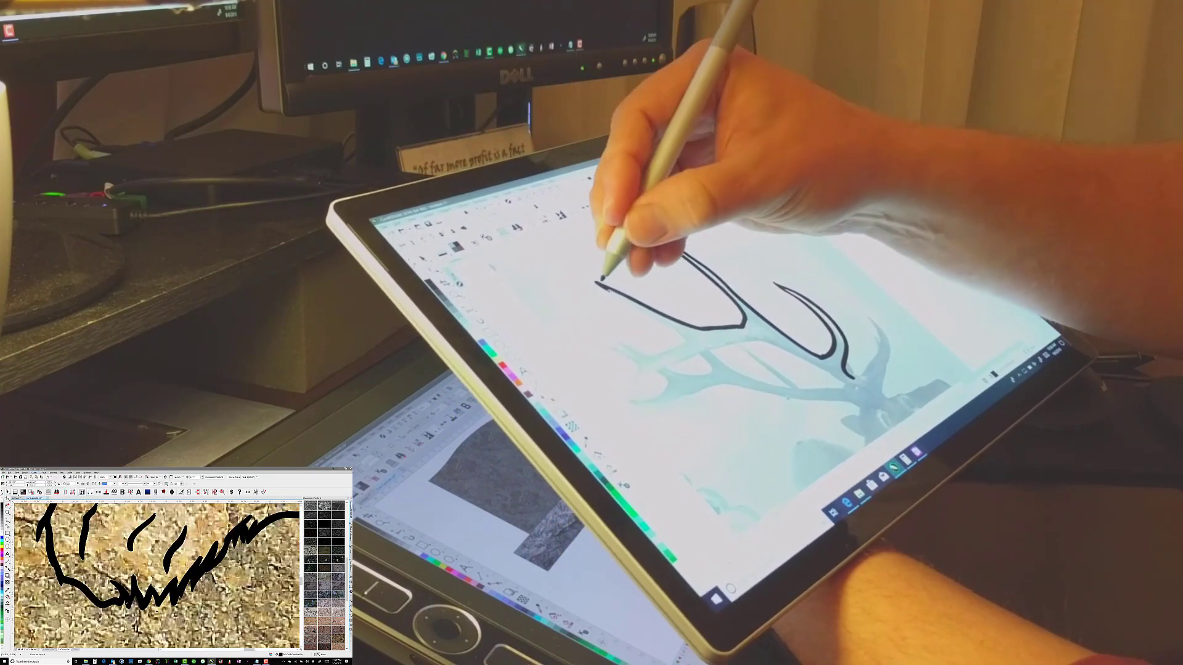
left_click(34, 473)
left_click(43, 540)
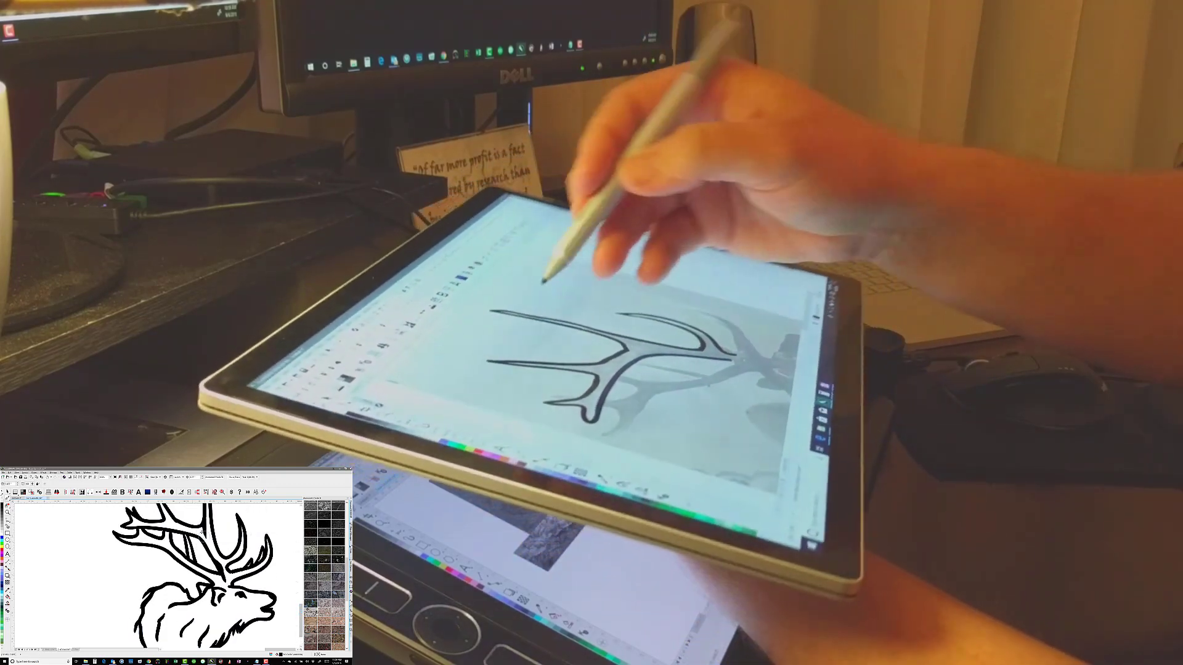
Scribble loose pen strokes between and beneath the traced antler tines on the tablet
mouse_move(505, 345)
left_mouse_down()
mouse_move(525, 324)
mouse_move(578, 343)
left_mouse_up()
mouse_move(628, 398)
left_mouse_down()
mouse_move(681, 412)
mouse_move(674, 373)
mouse_move(745, 394)
left_mouse_up()
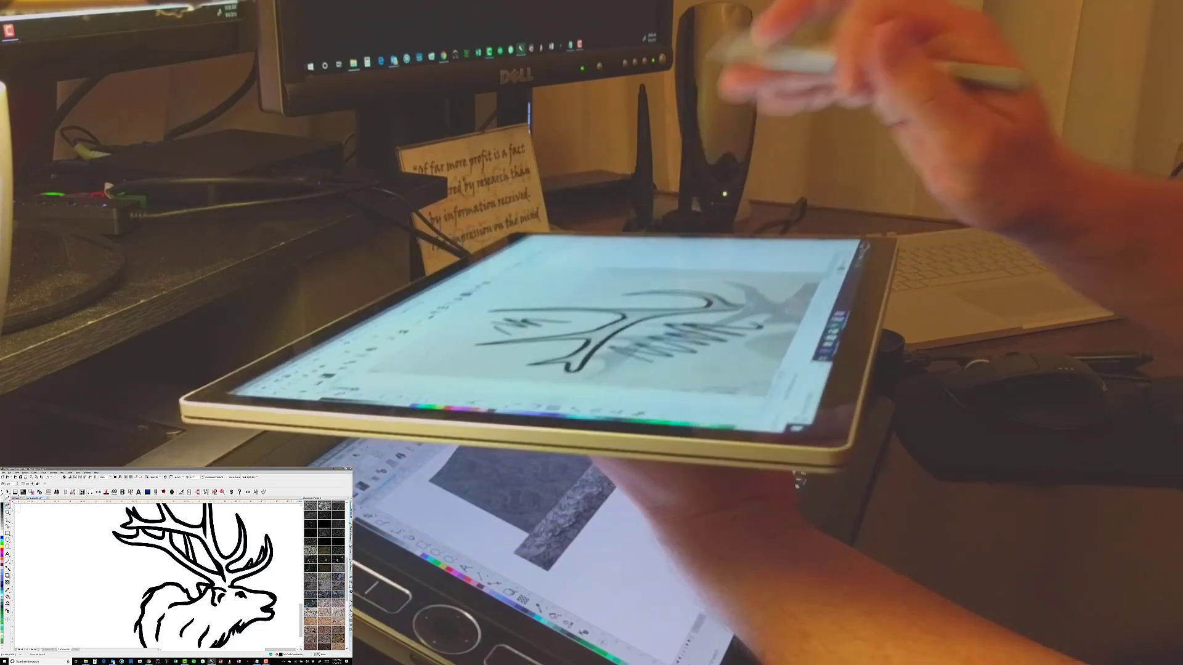
Select the full elk drawing on the blank area, reposition it and reduce it to thin unfilled outlines
left_click(238, 566)
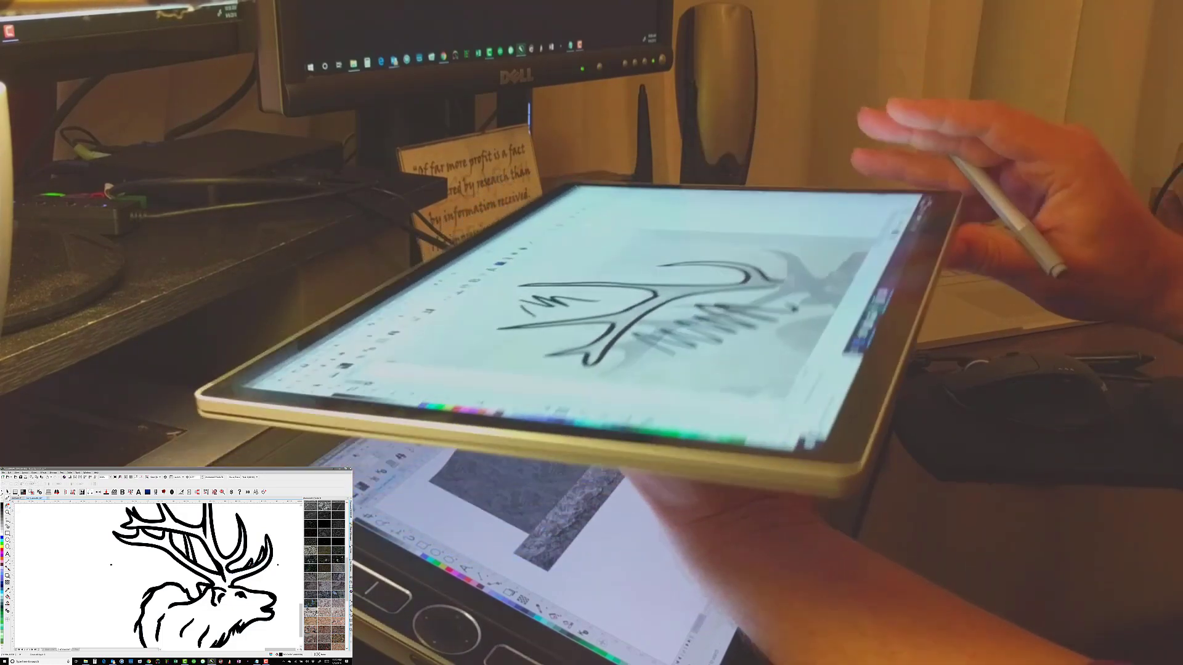
left_click_drag(301, 611, 302, 599)
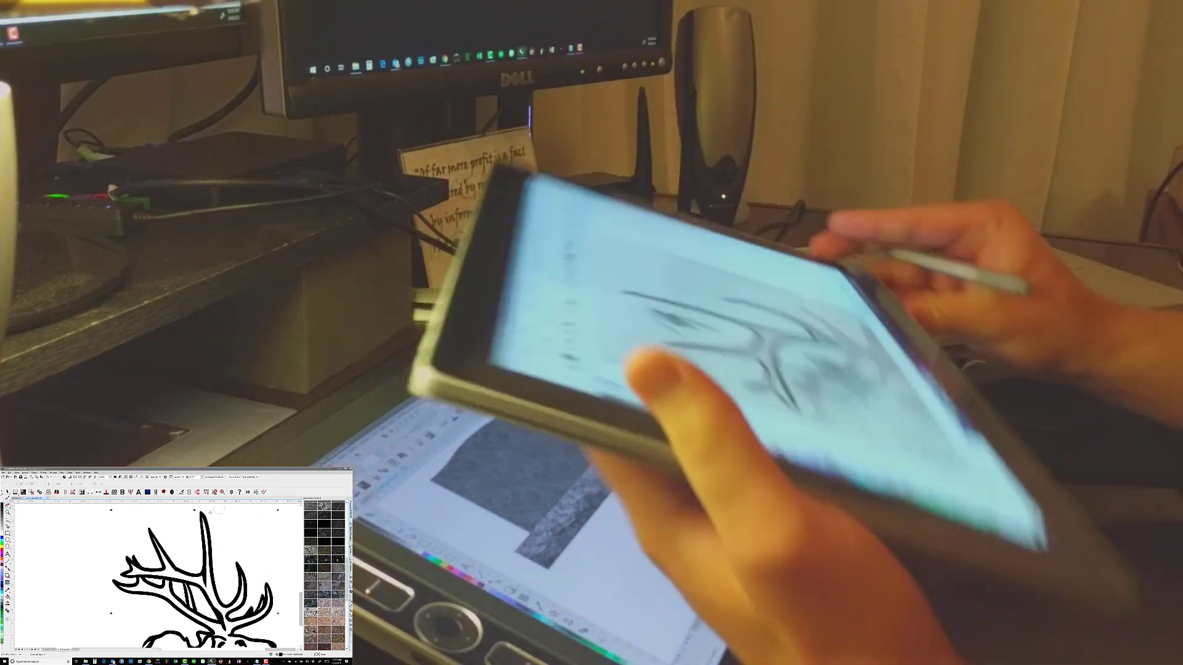
left_click(8, 498)
left_click_drag(220, 597, 181, 572)
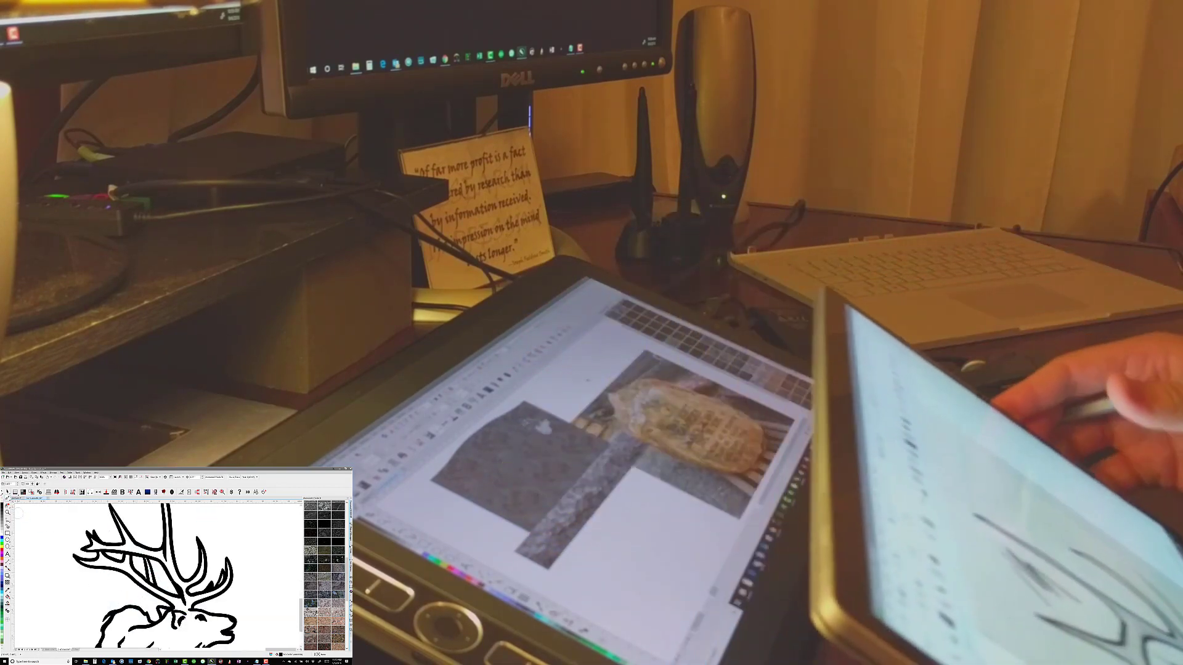
key("F10")
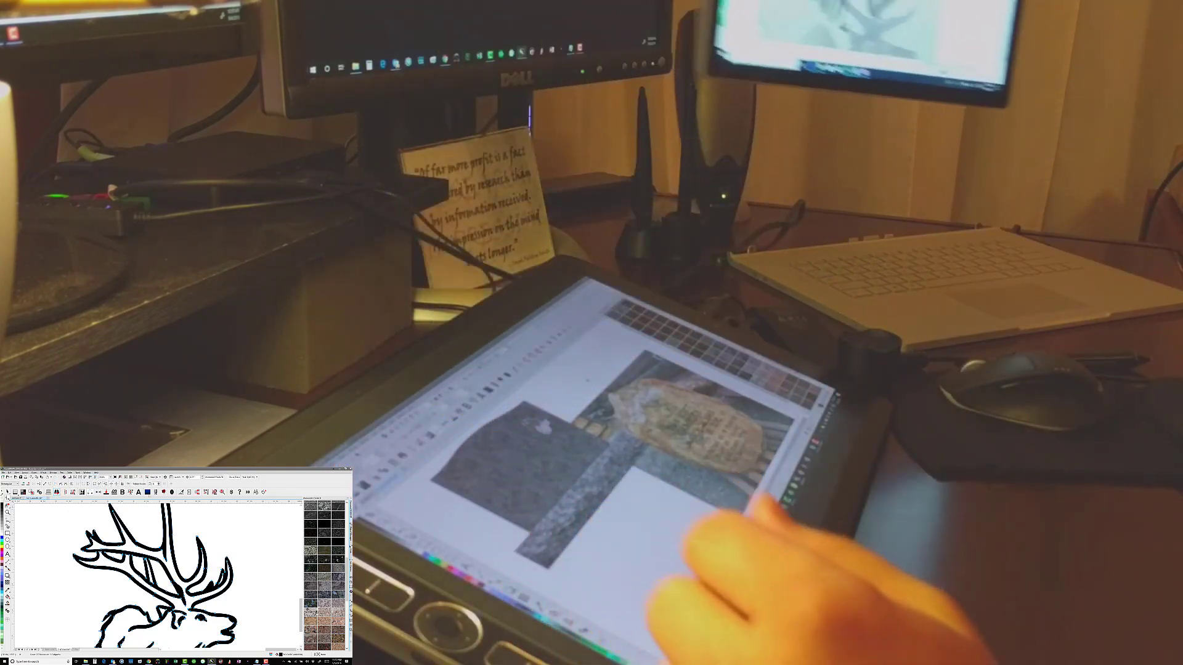
left_click(77, 649)
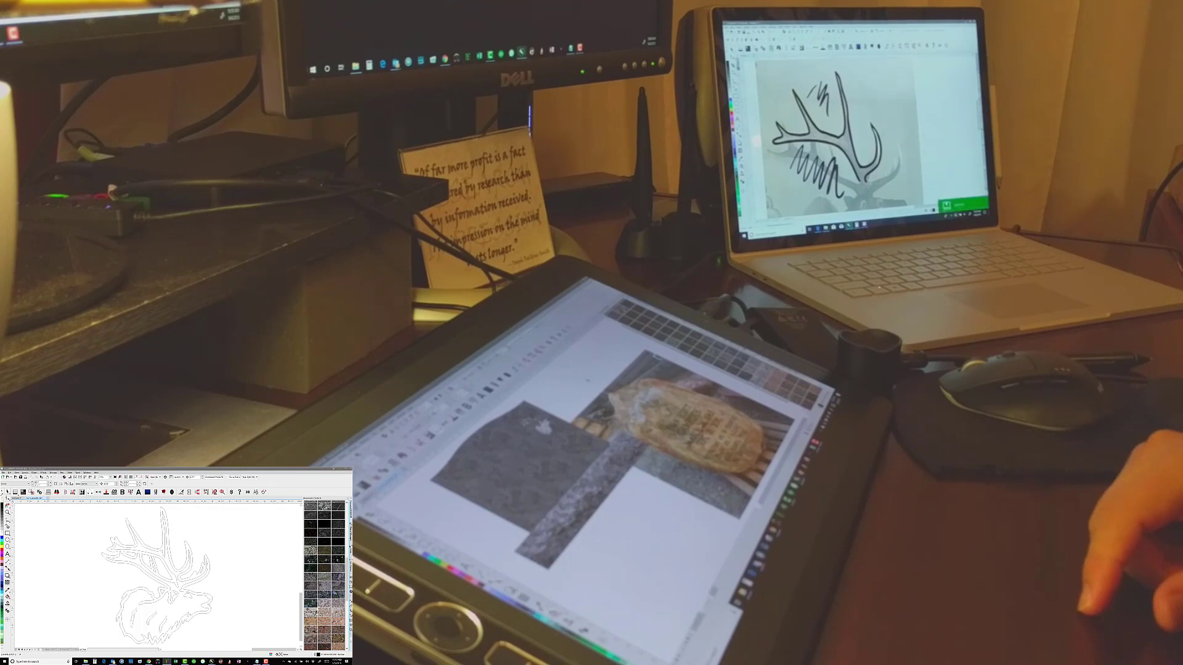
Switch to the CAD program, browse to the folder with the exported elk file and open it as an outline drawing
double_click(150, 518)
key("ctrl+o")
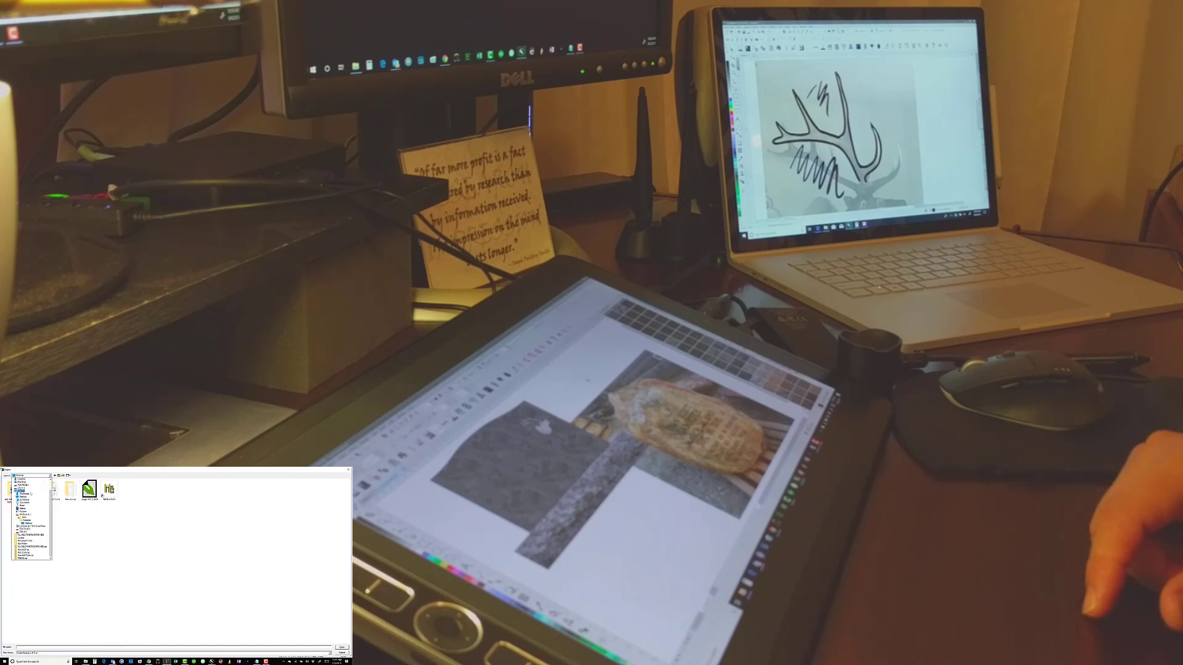
left_click(24, 503)
double_click(21, 513)
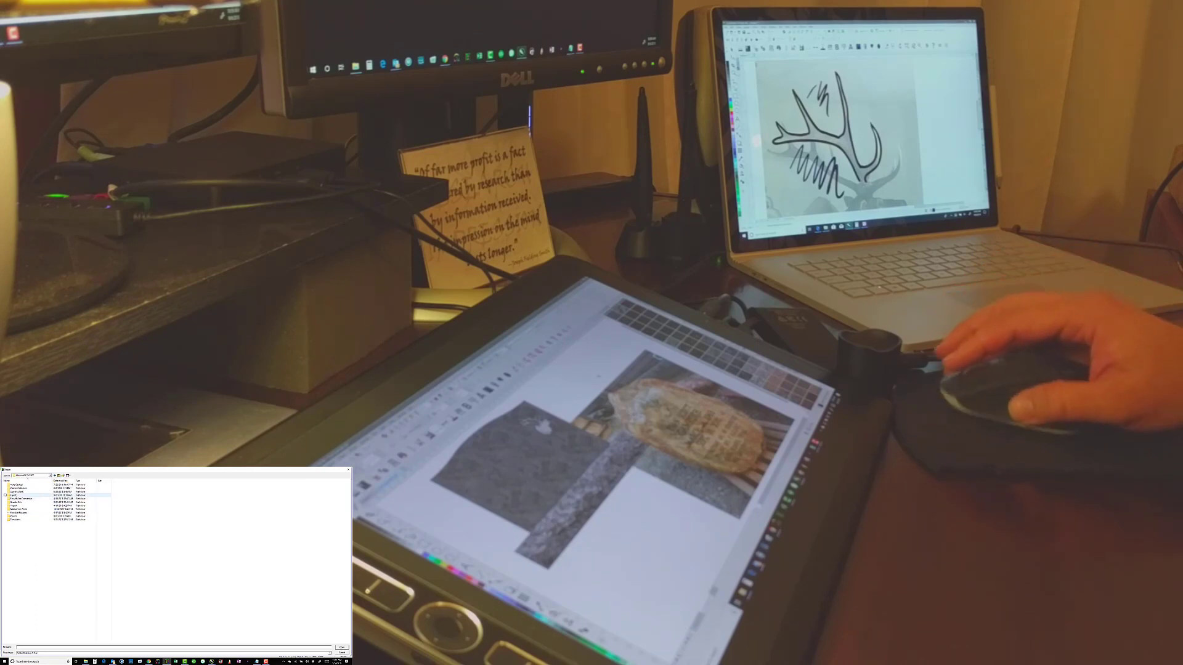
double_click(16, 496)
left_click(341, 647)
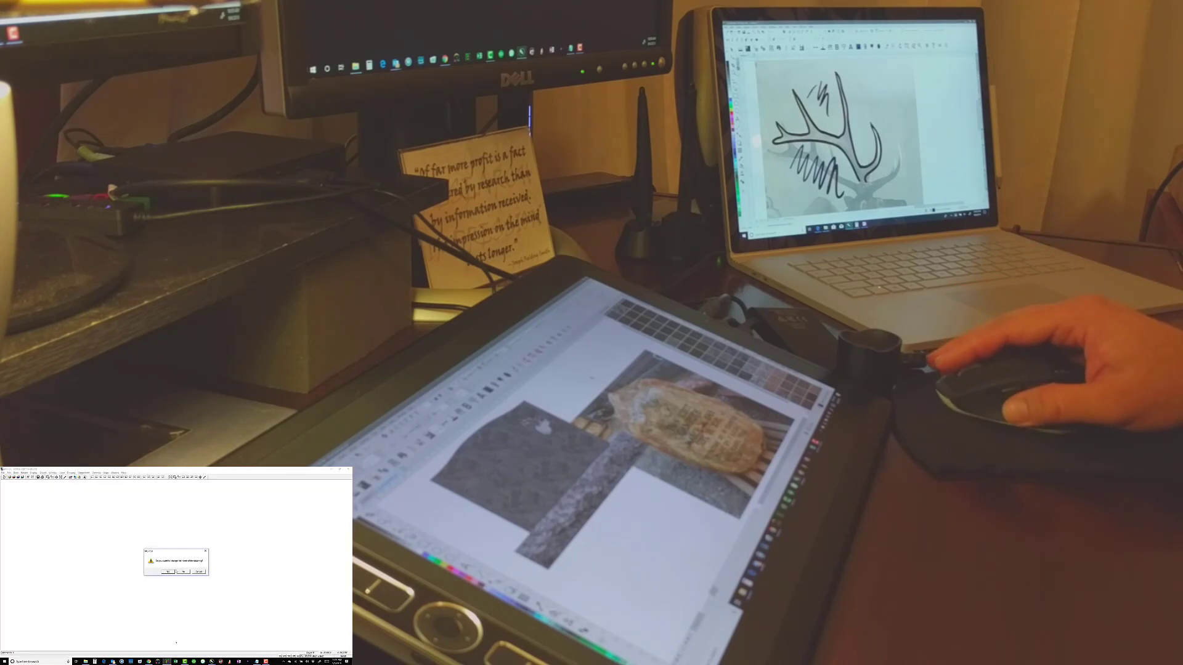
left_click(169, 570)
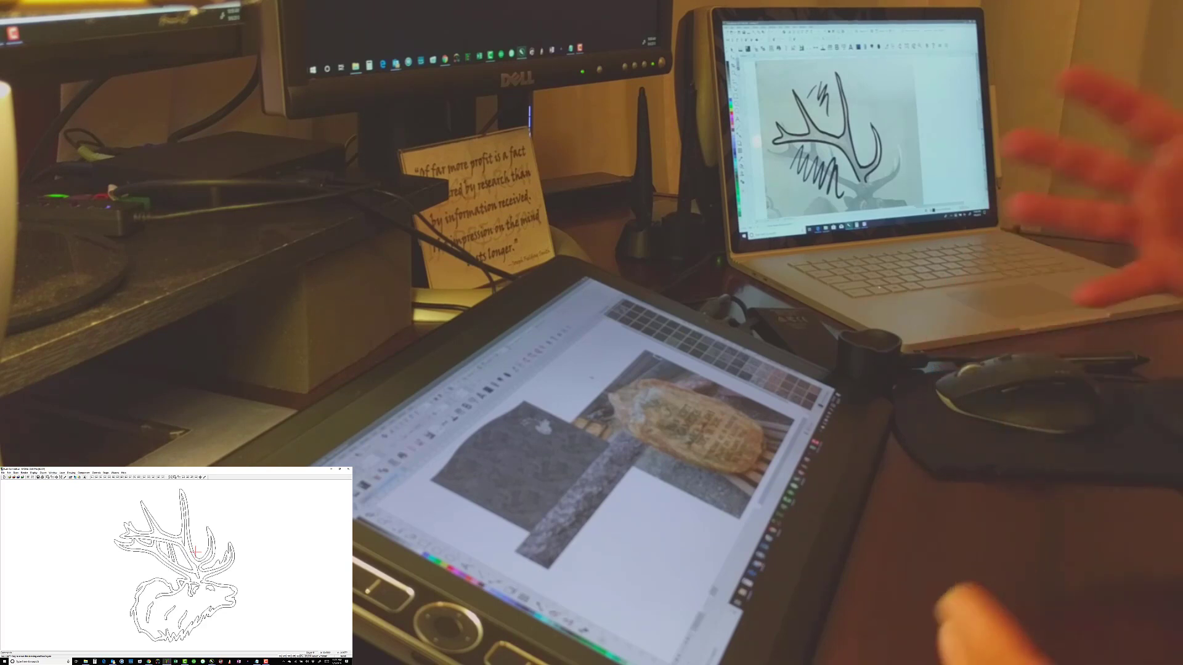
Save the opened elk outline drawing in the CAD program under a new file name
left_click(3, 473)
left_click(9, 496)
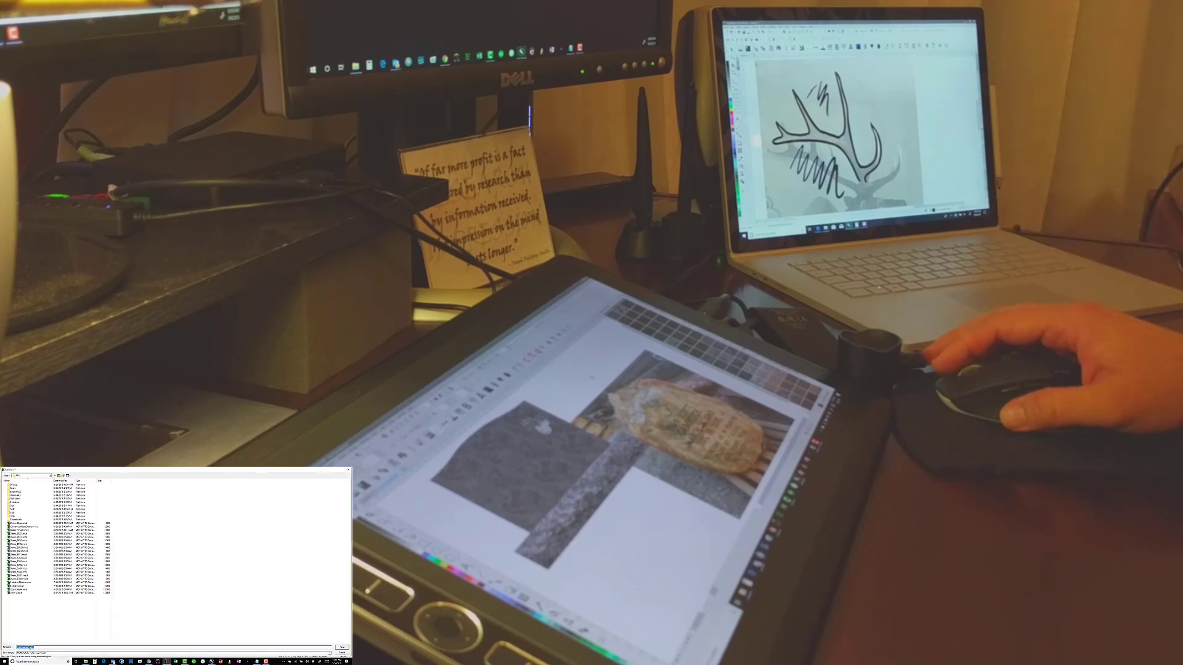
type("E")
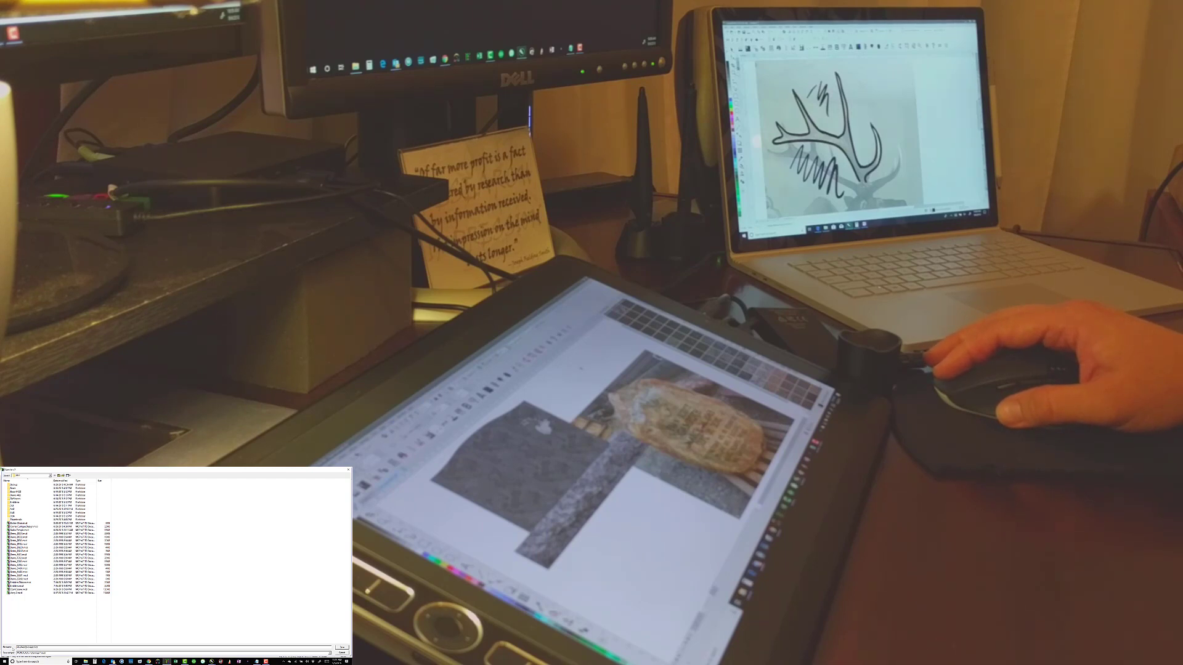
key("Return")
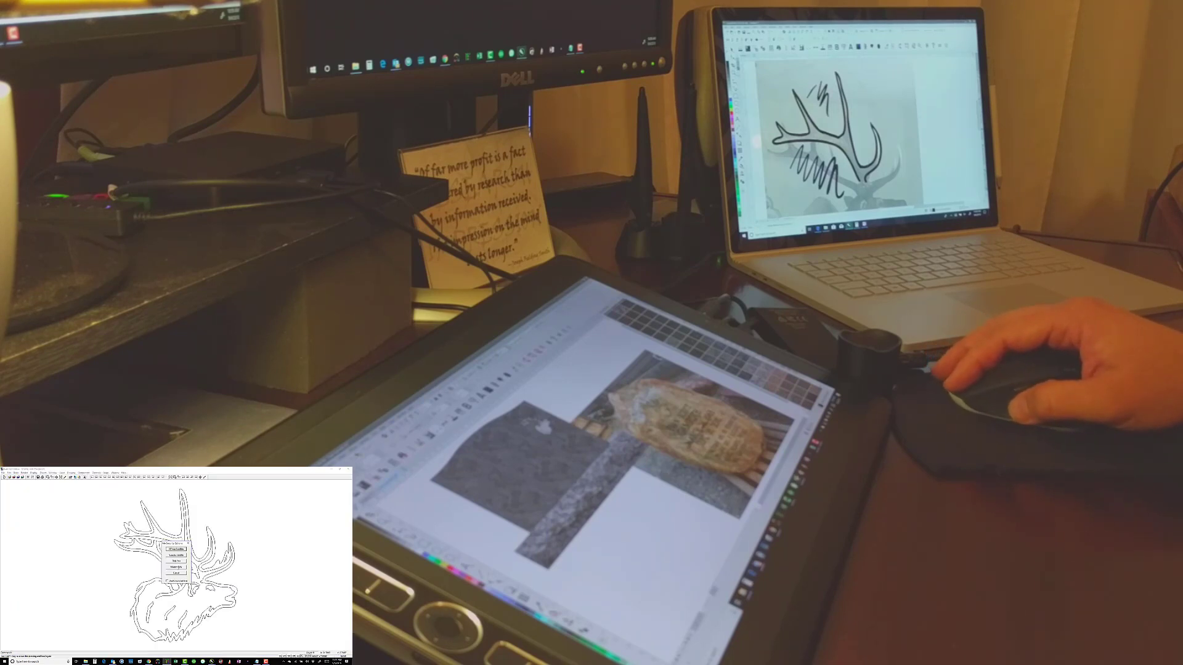